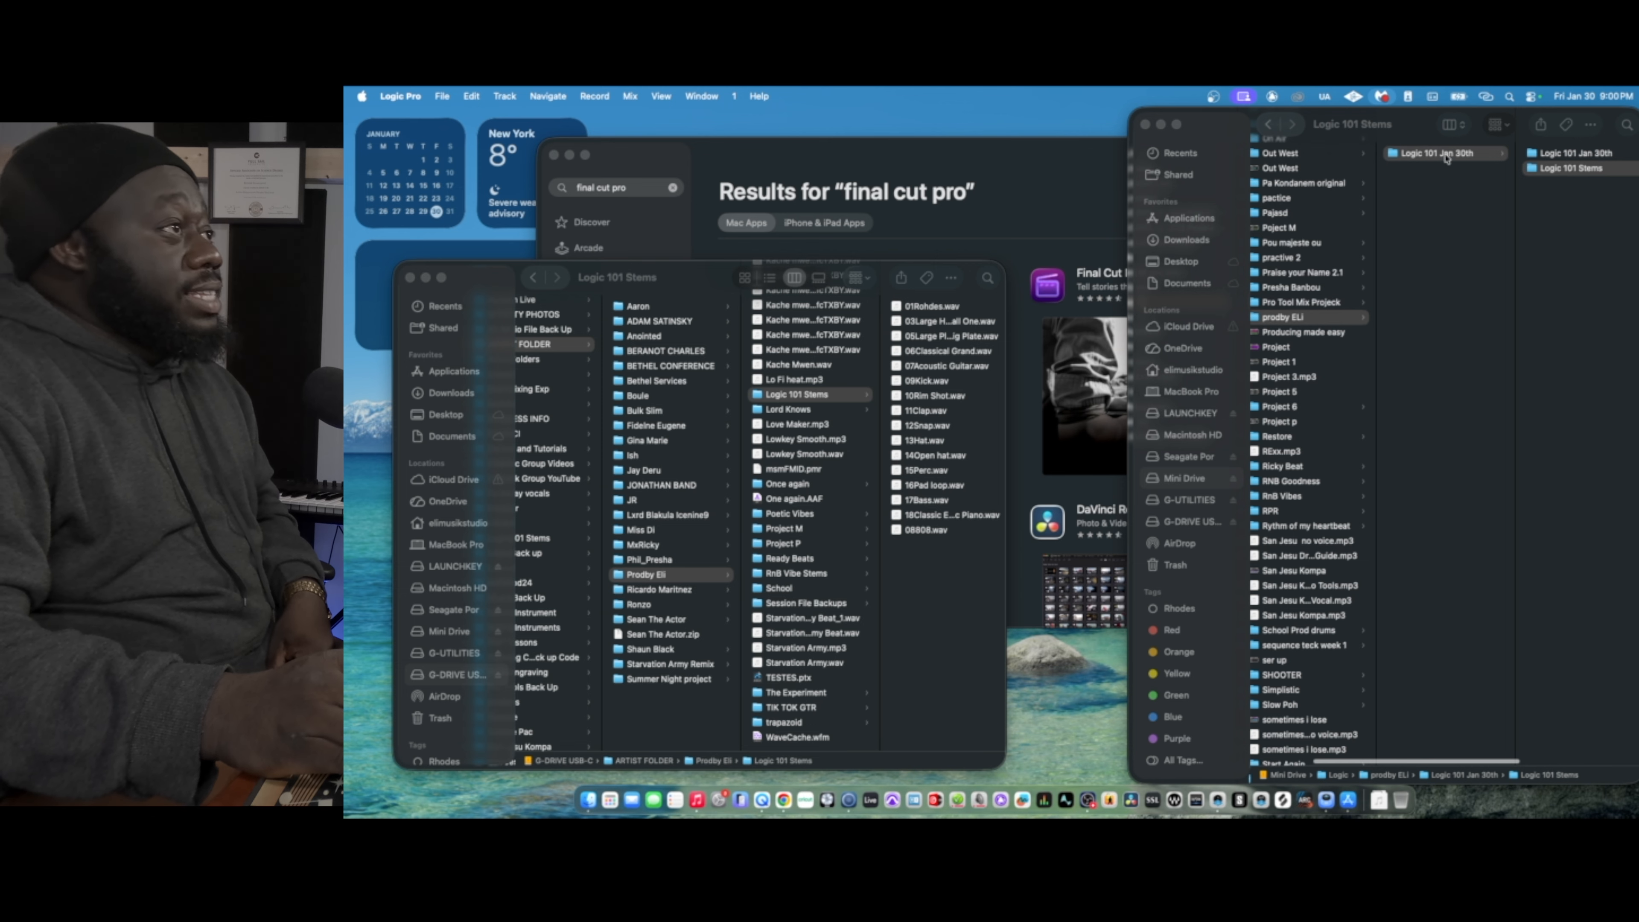
- Examine the contents of the Logic 101 Jan 30th project folder on the Mini Drive
scroll(1431, 163, "left", 1)
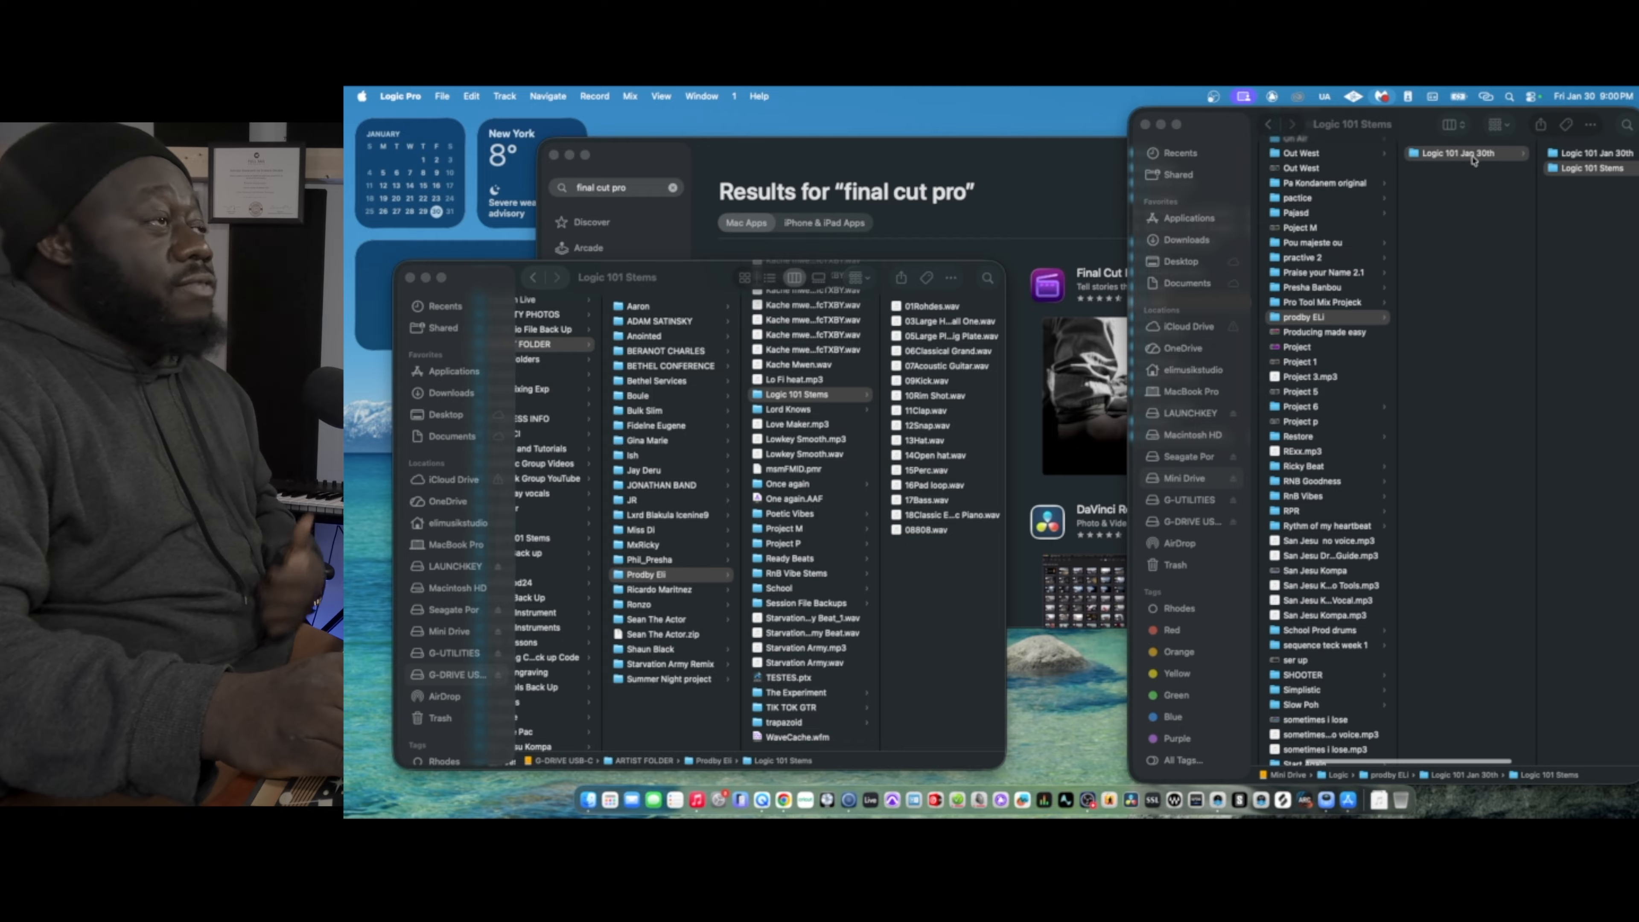
scroll(1504, 160, "right", 2)
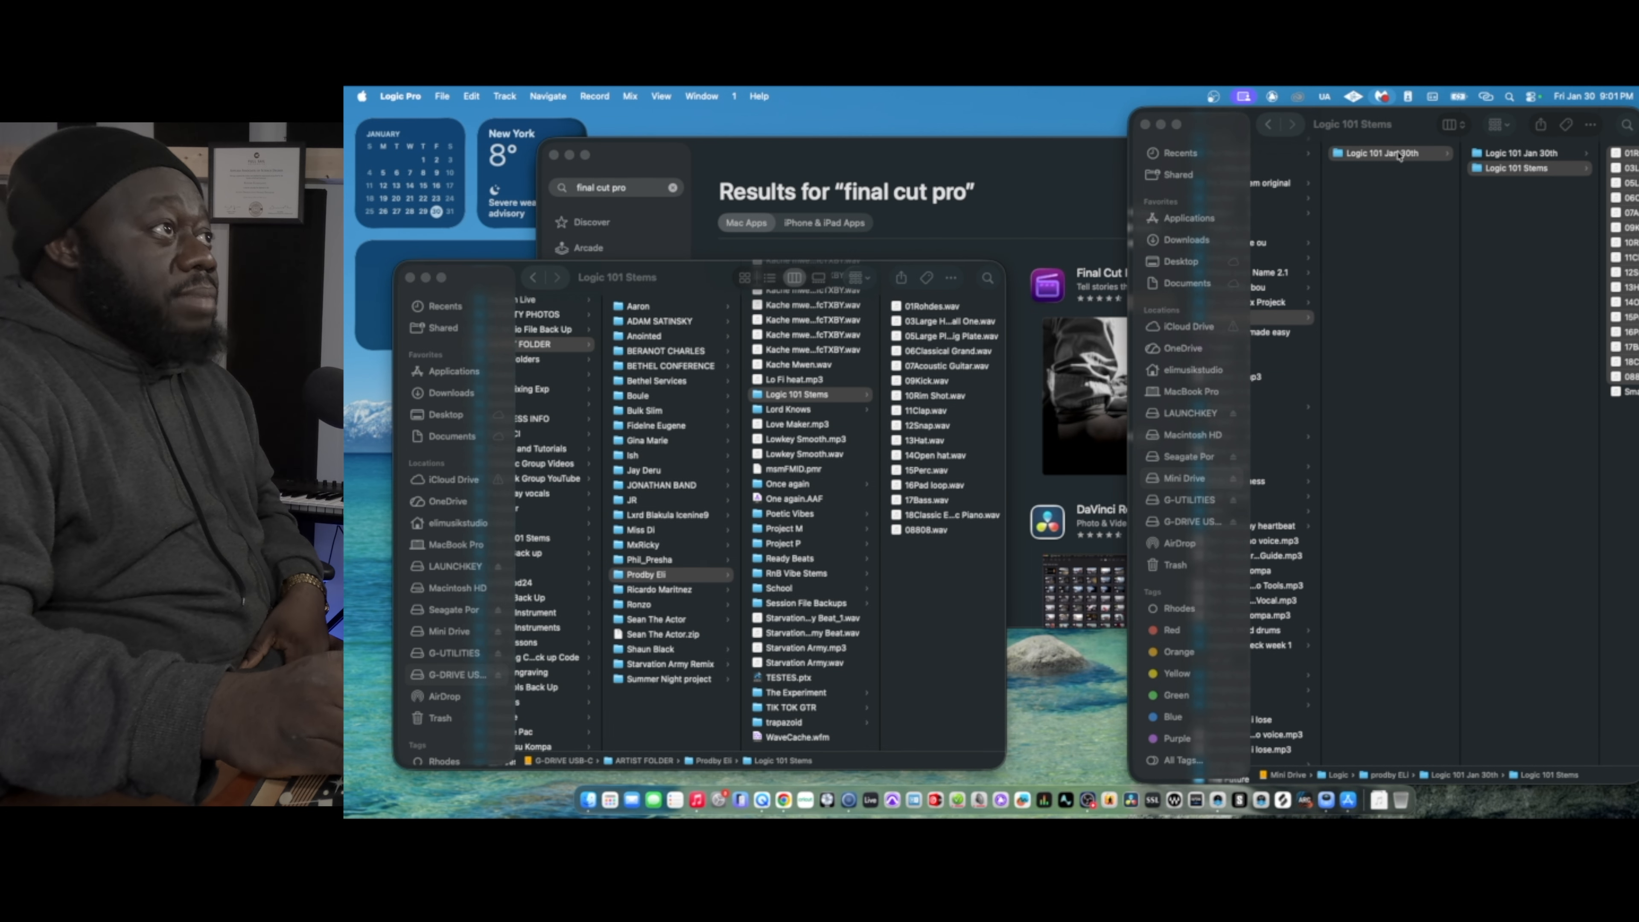
left_click(1525, 156)
left_click(1524, 156)
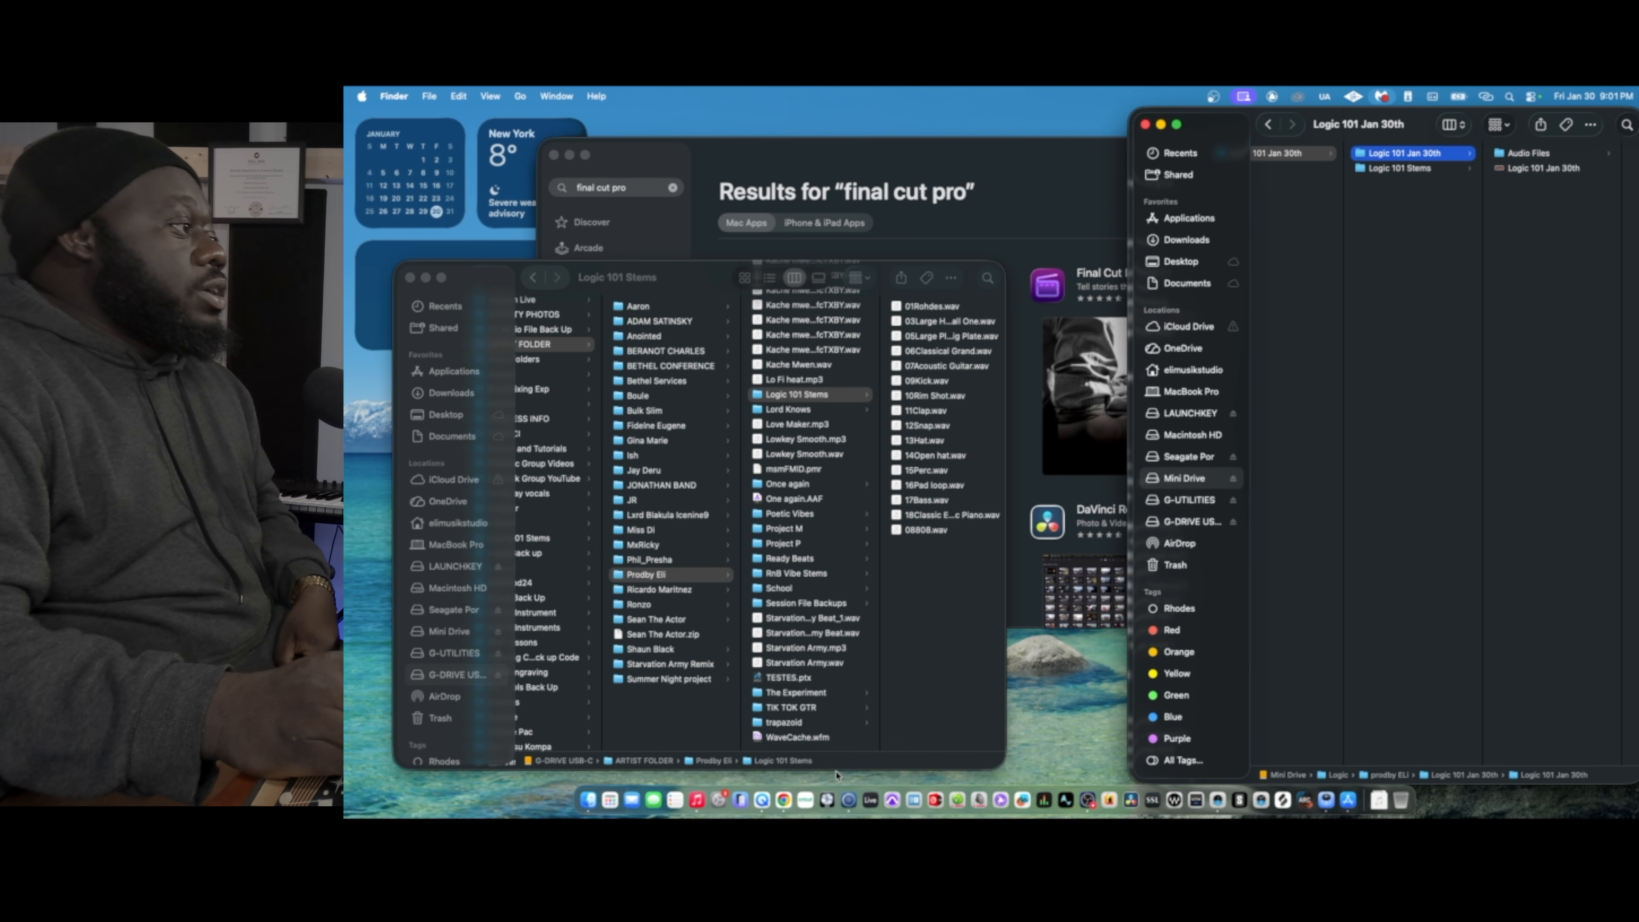
- Switch to Logic Pro and create a new project
left_click(849, 805)
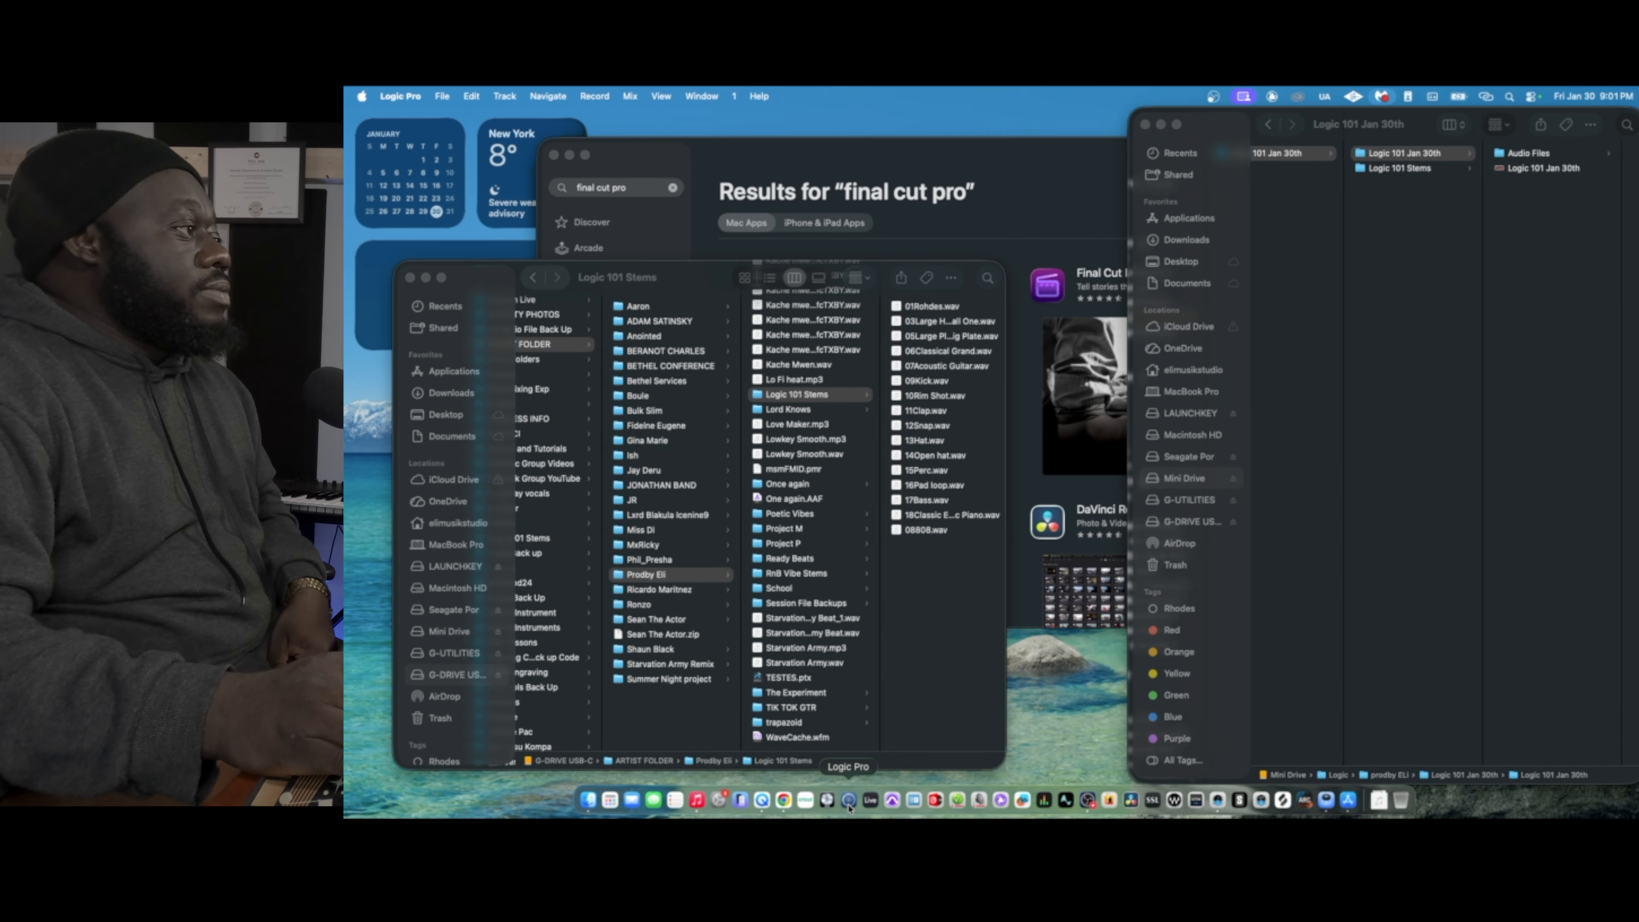
left_click(442, 97)
left_click(442, 97)
left_click(442, 97)
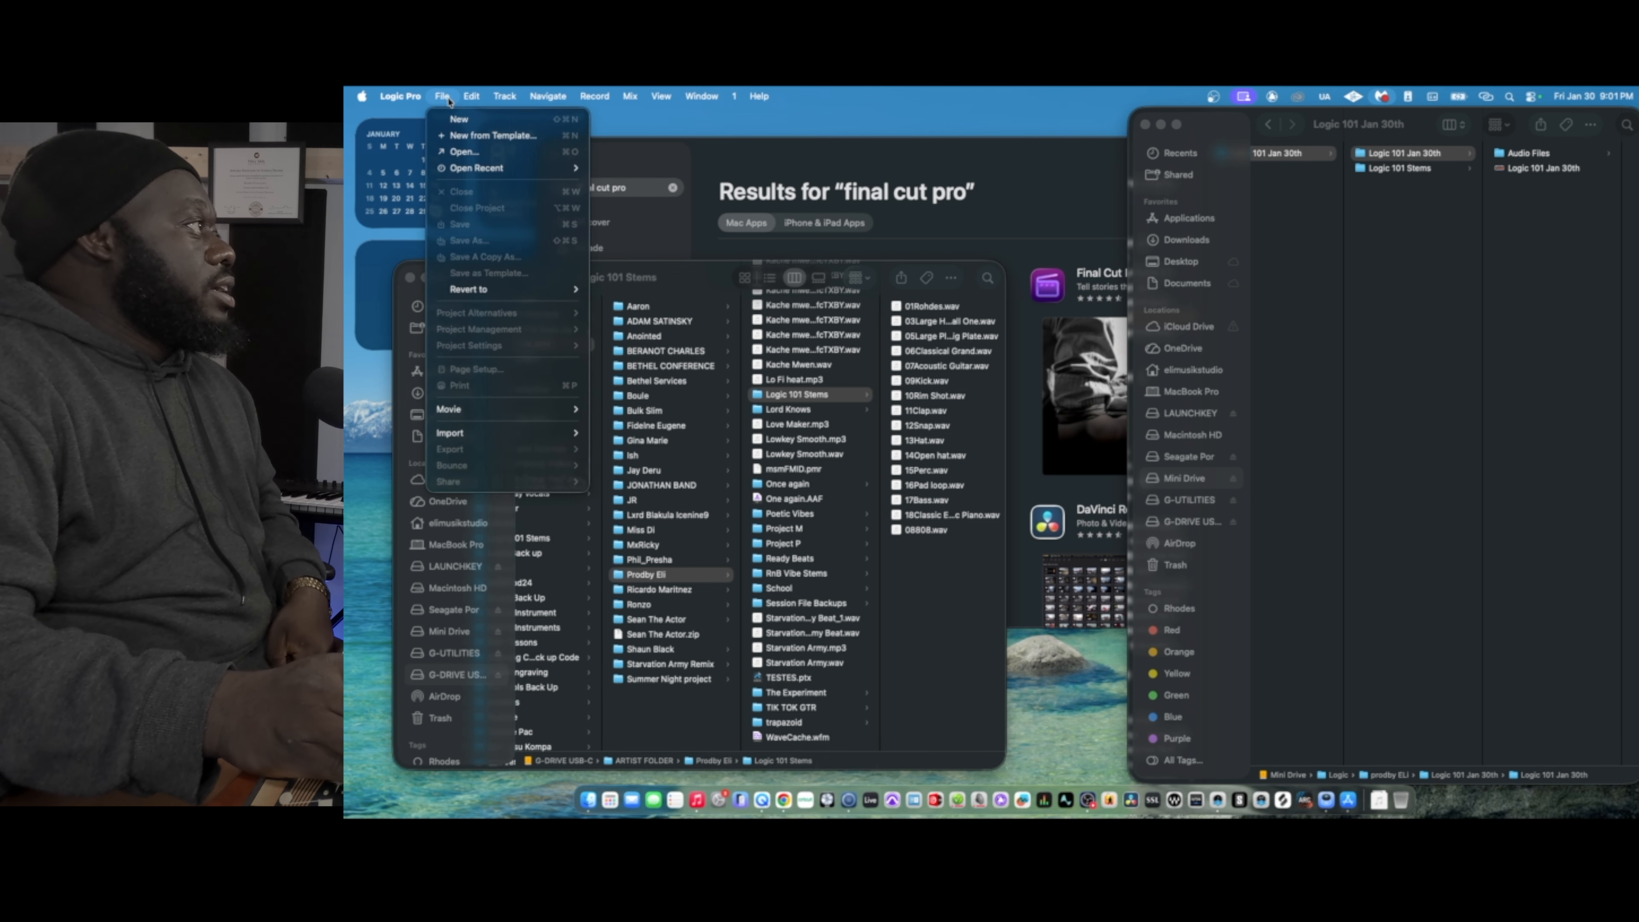
left_click(459, 120)
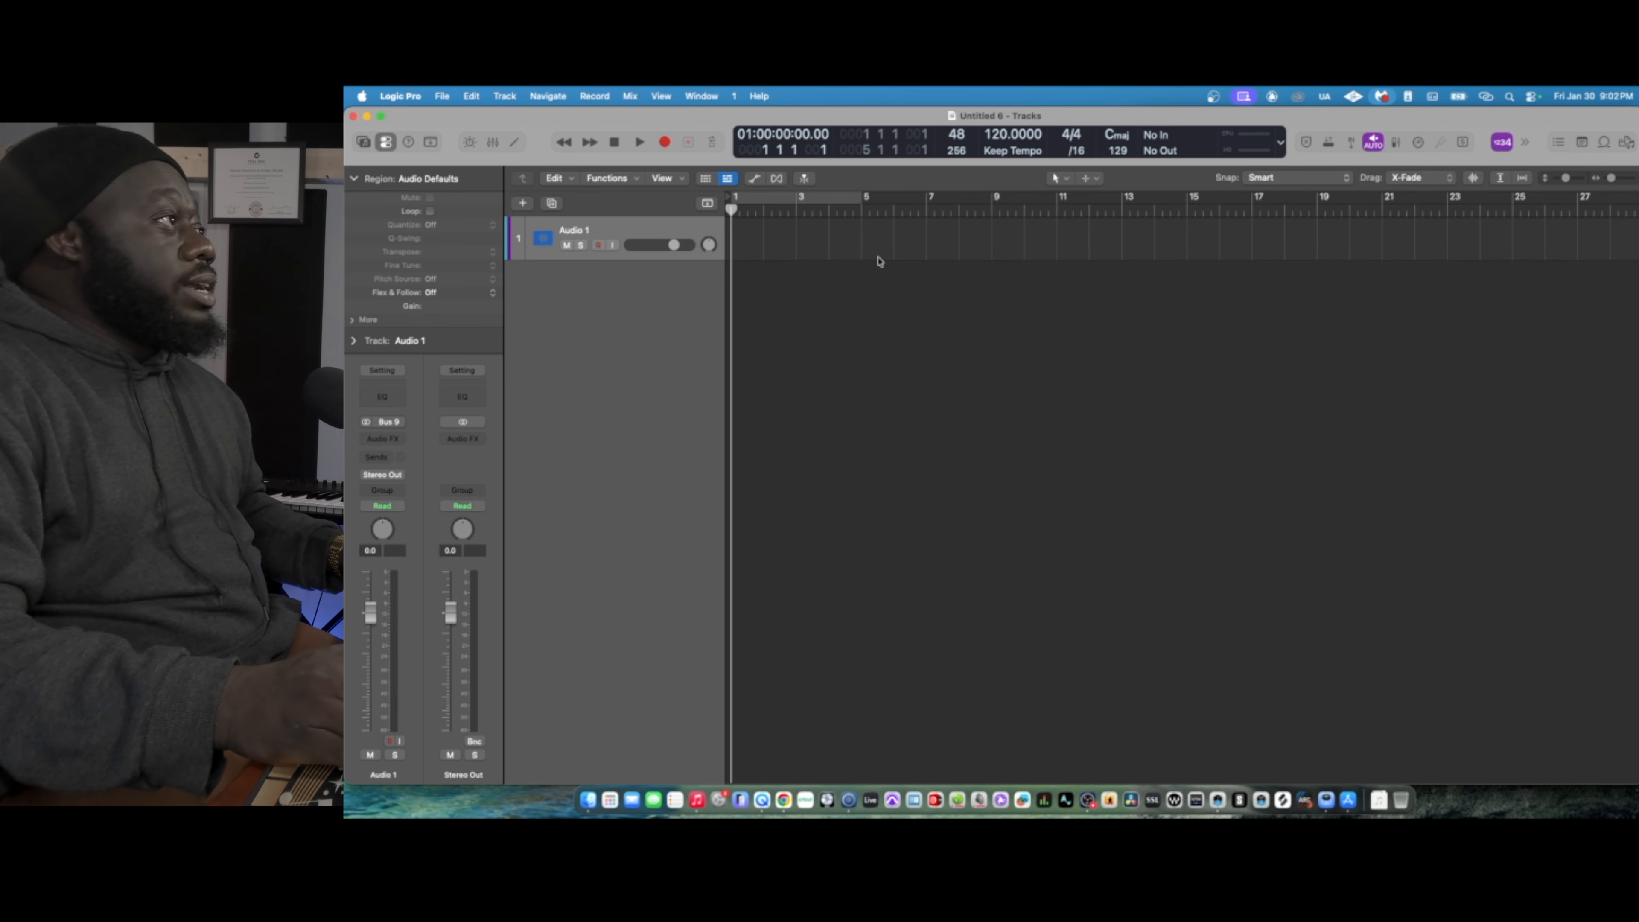
- Save the project as "Logic 101 Jan 30th" in the Logic 101 Jan 30th folder, organized as a folder and replacing the existing project
left_click(443, 97)
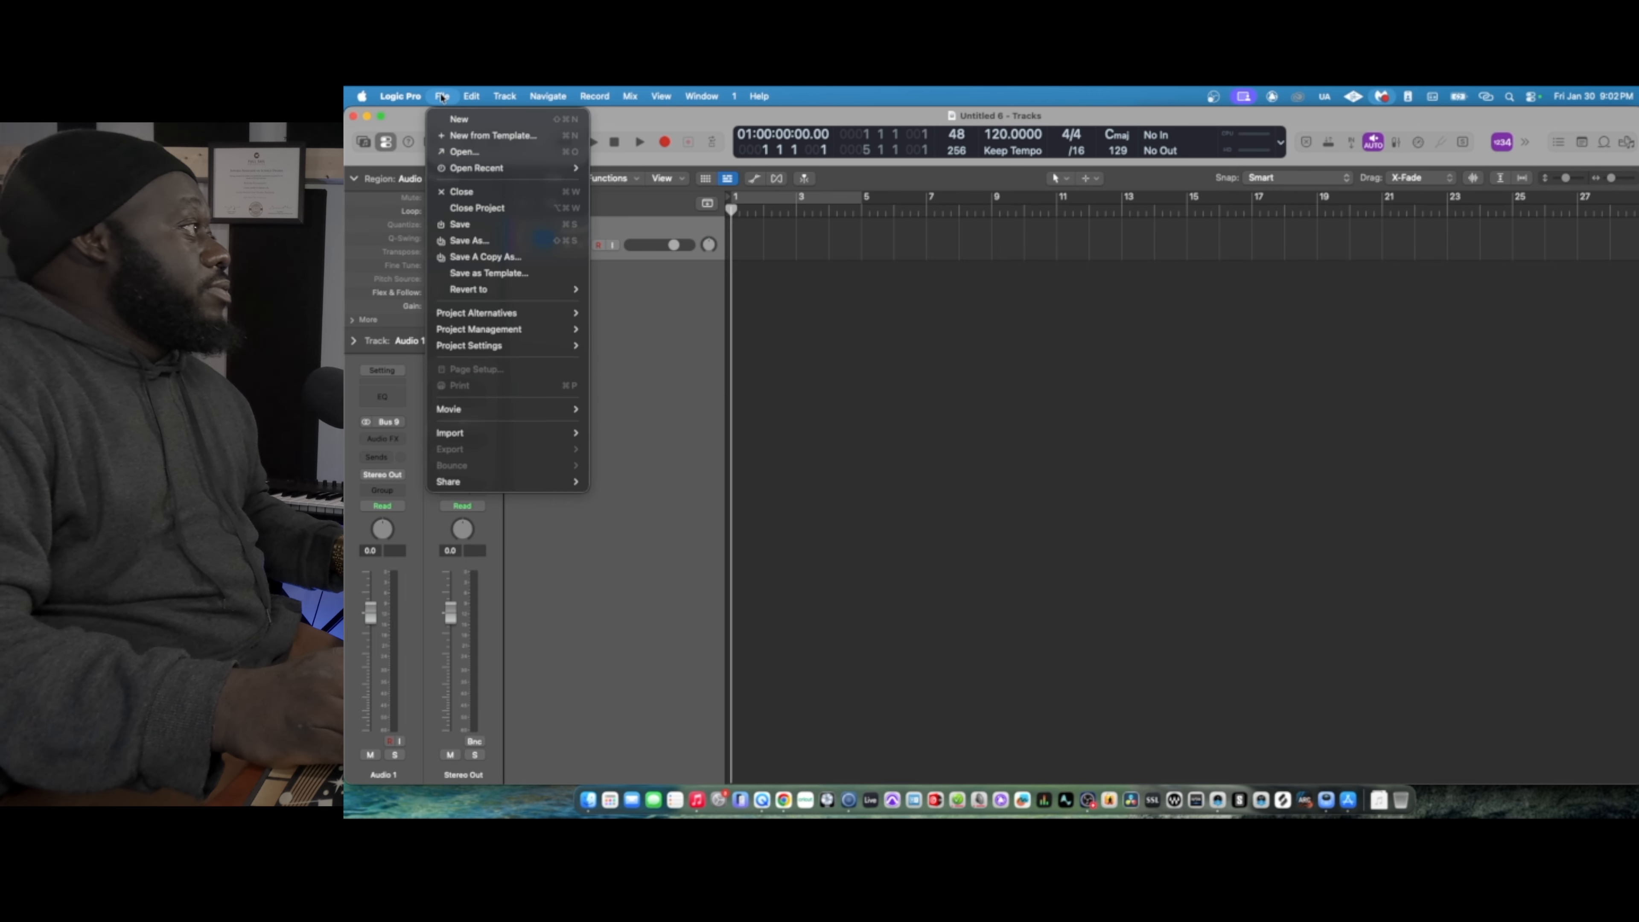
left_click(477, 242)
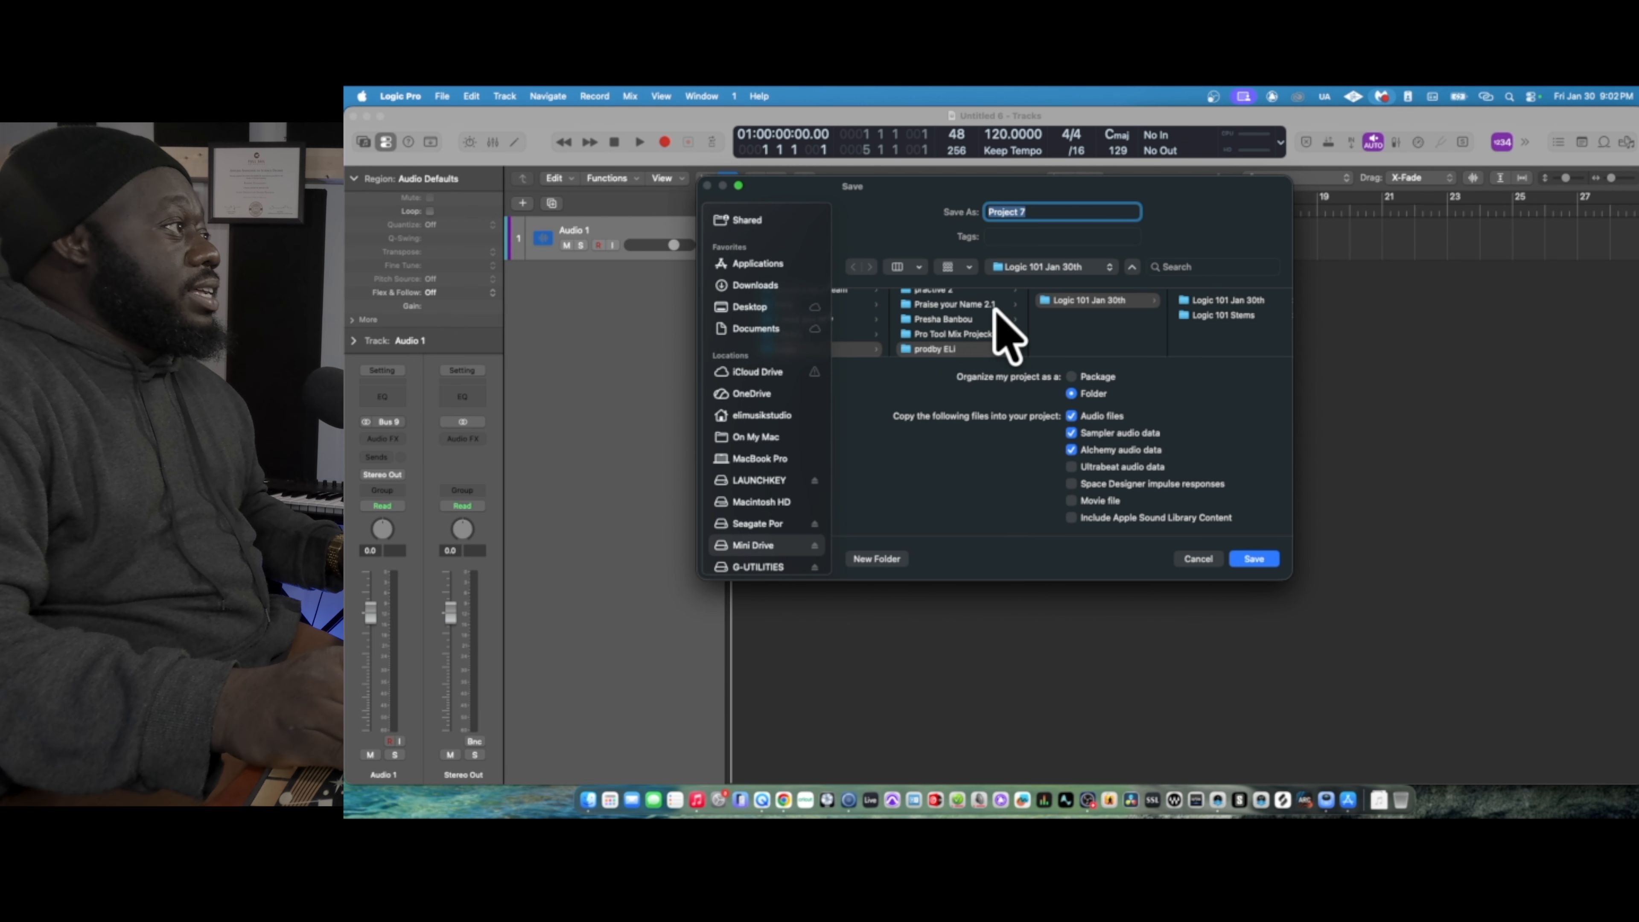
scroll(892, 335, "left", 3)
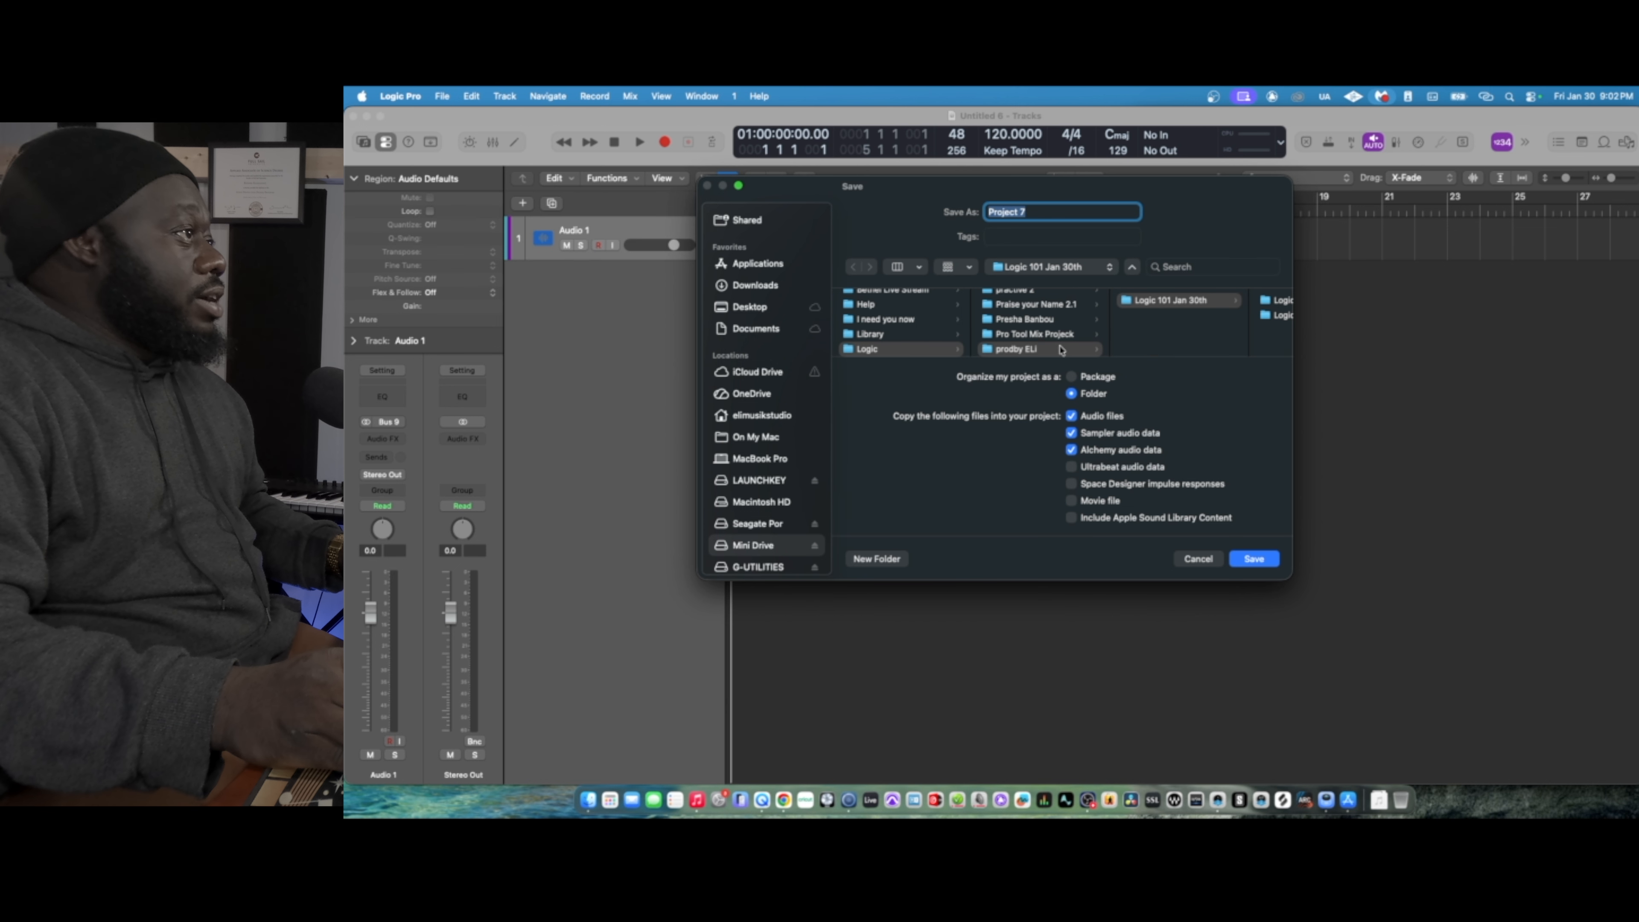
scroll(1193, 303, "right", 3)
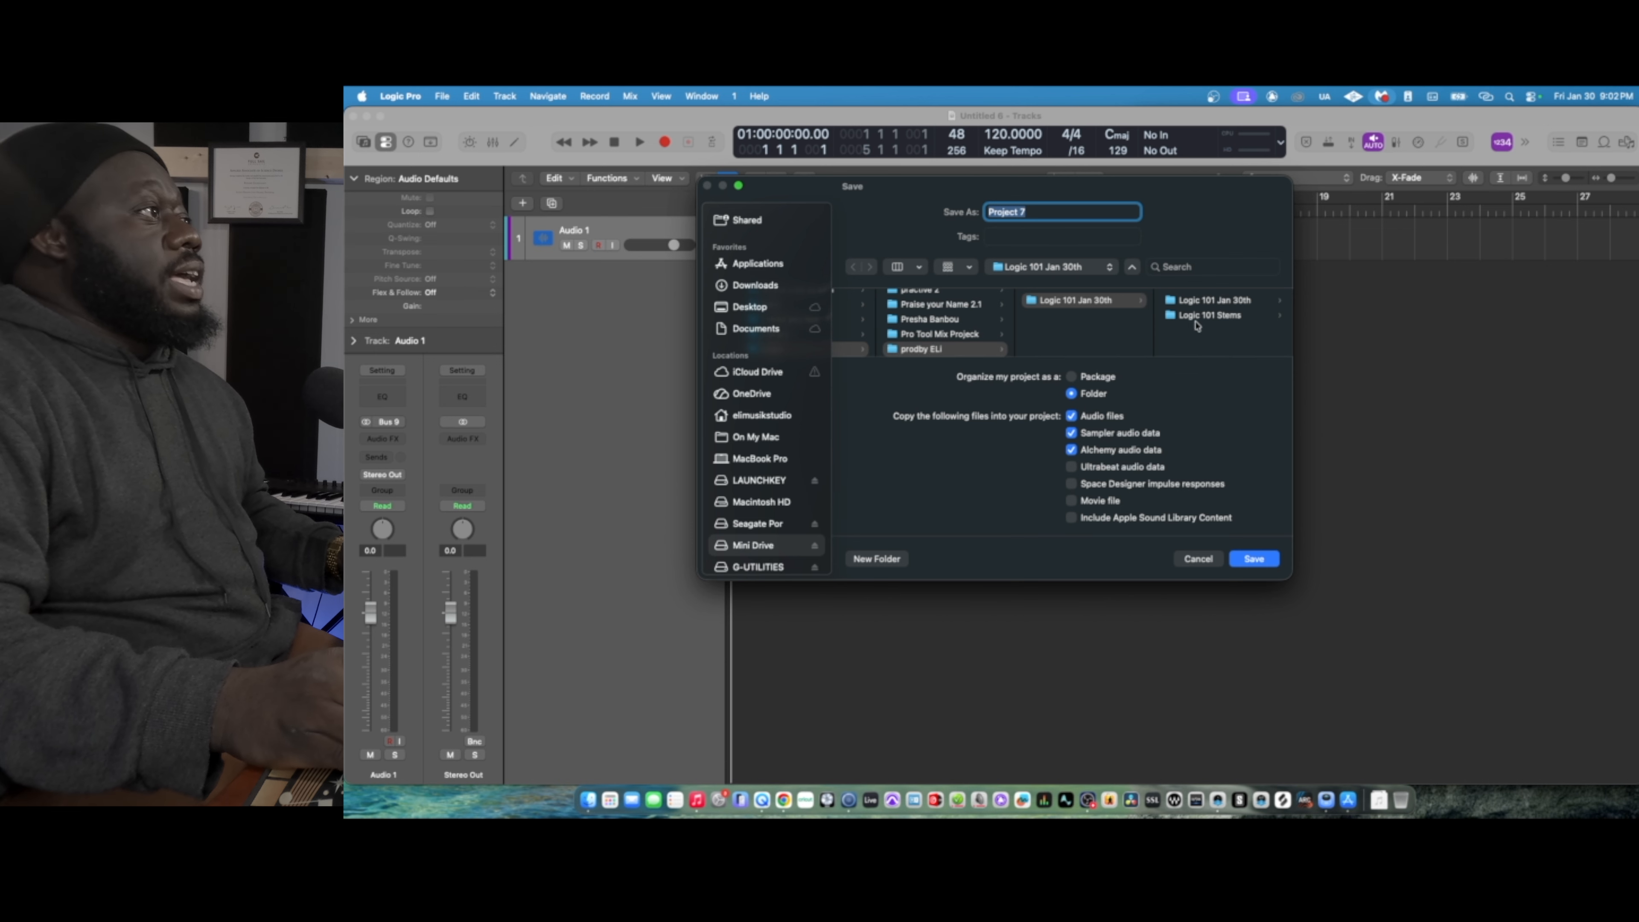
type("Logic ")
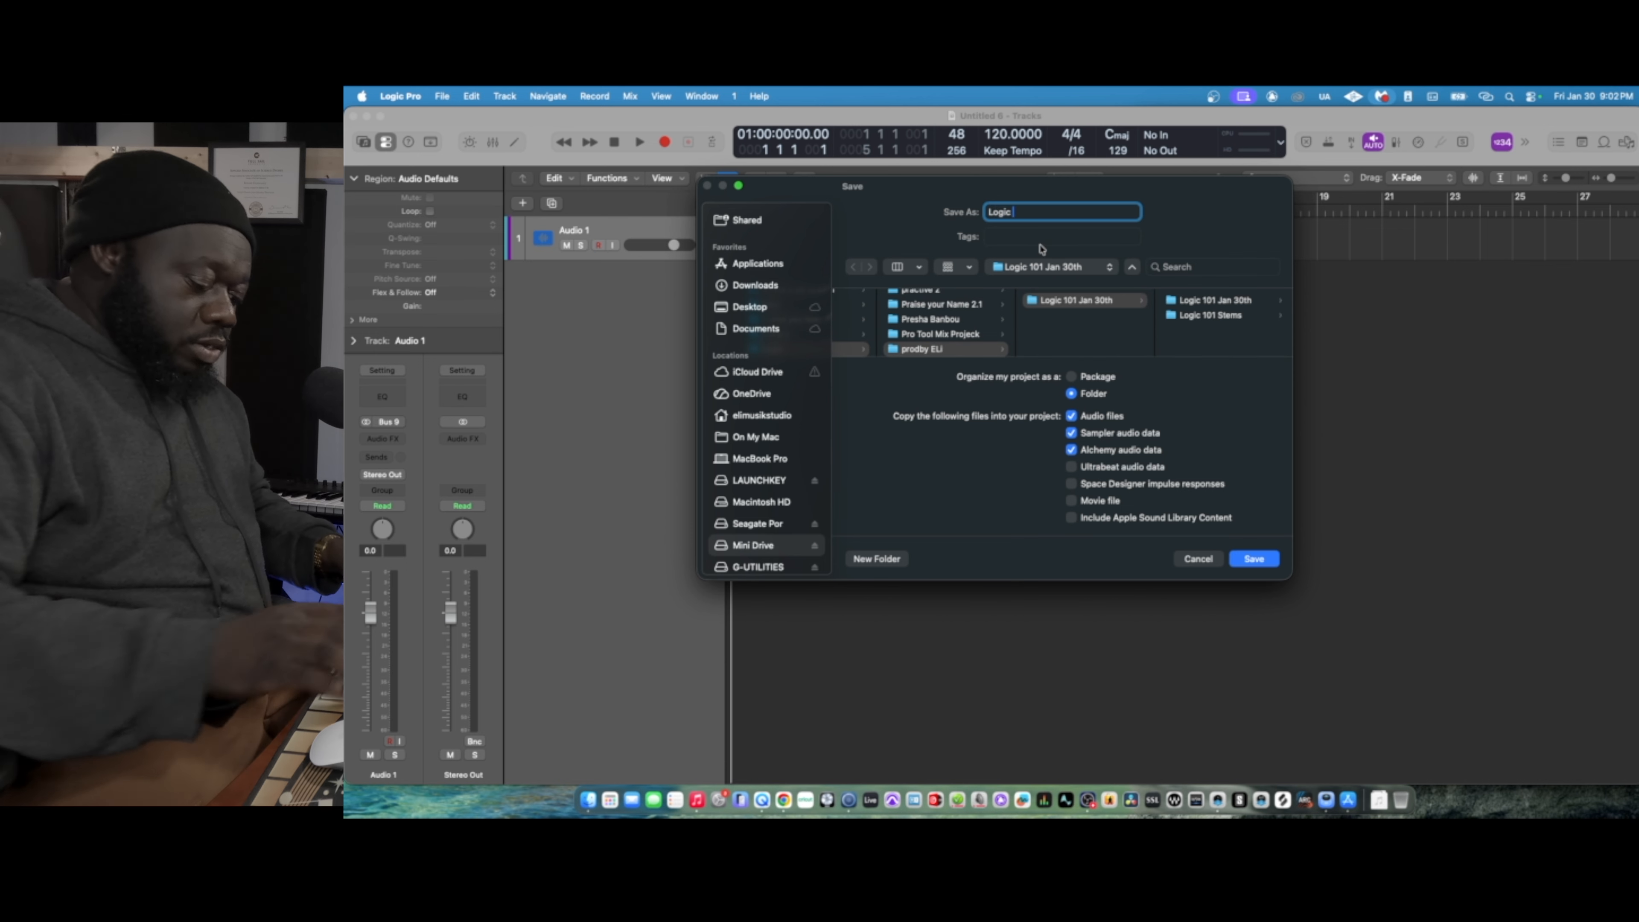
type("101 Jan 30th")
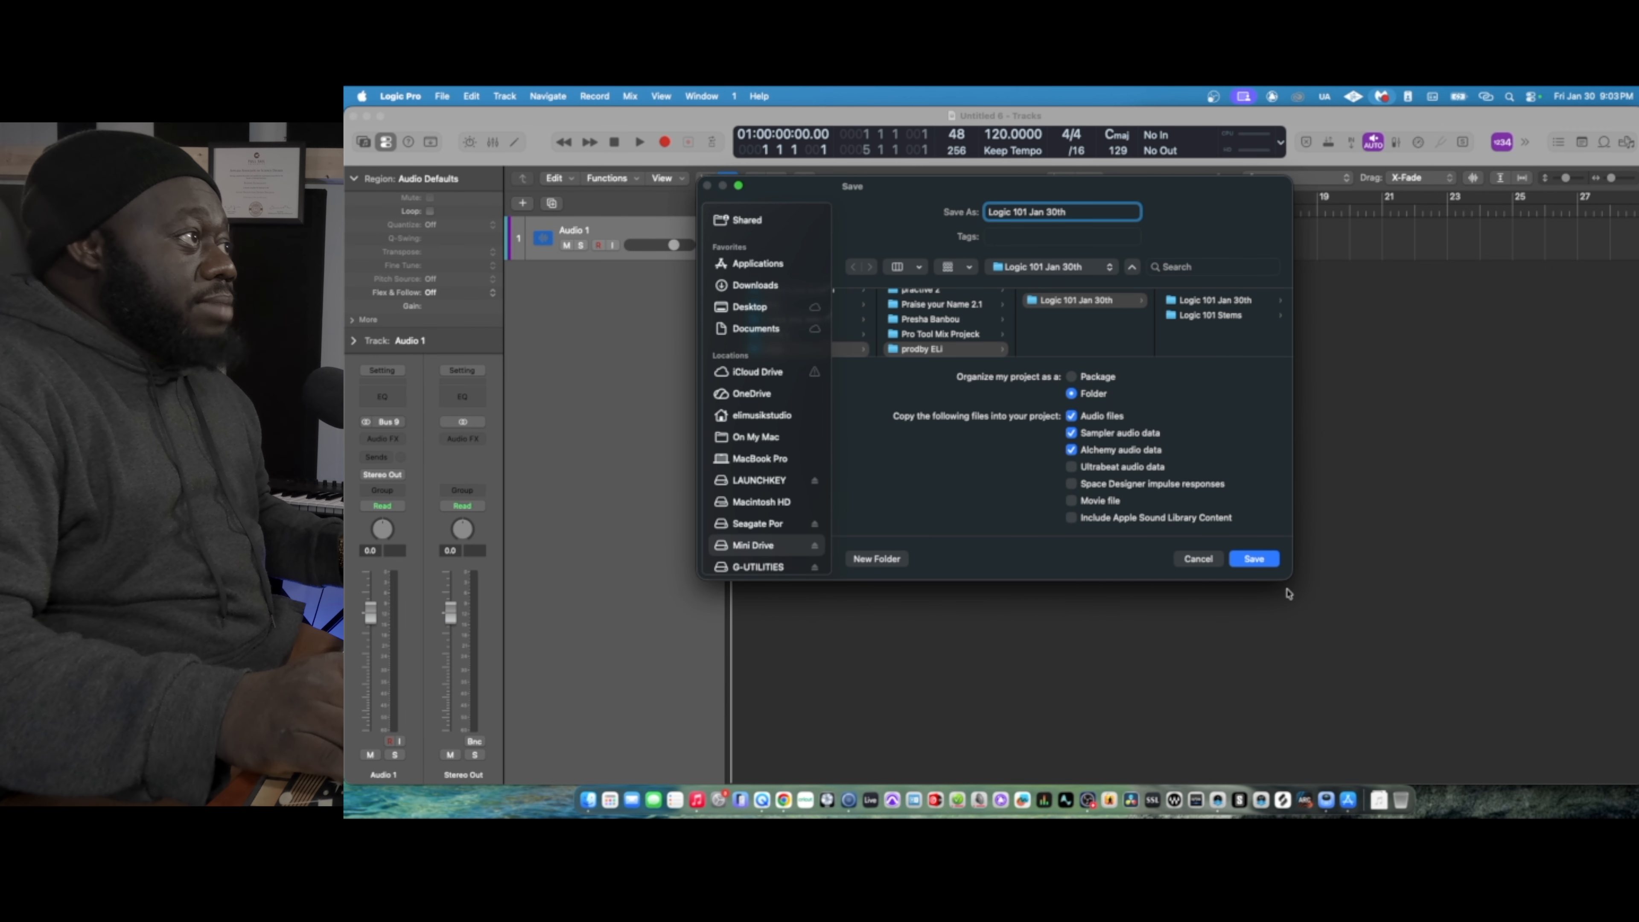
left_click(1252, 559)
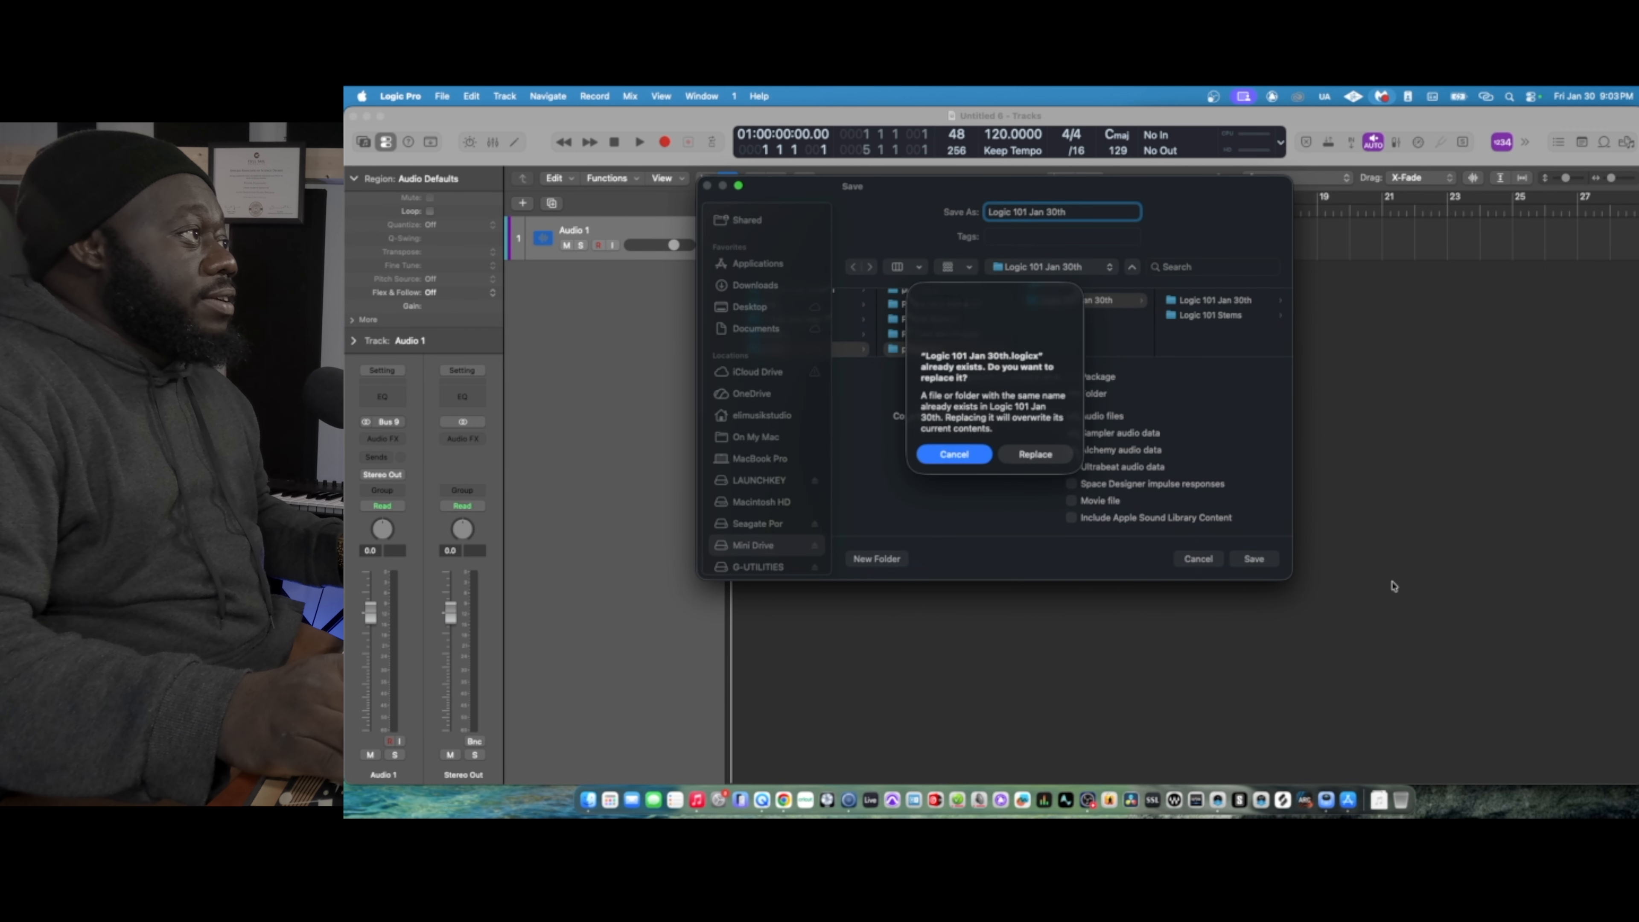
left_click(1034, 453)
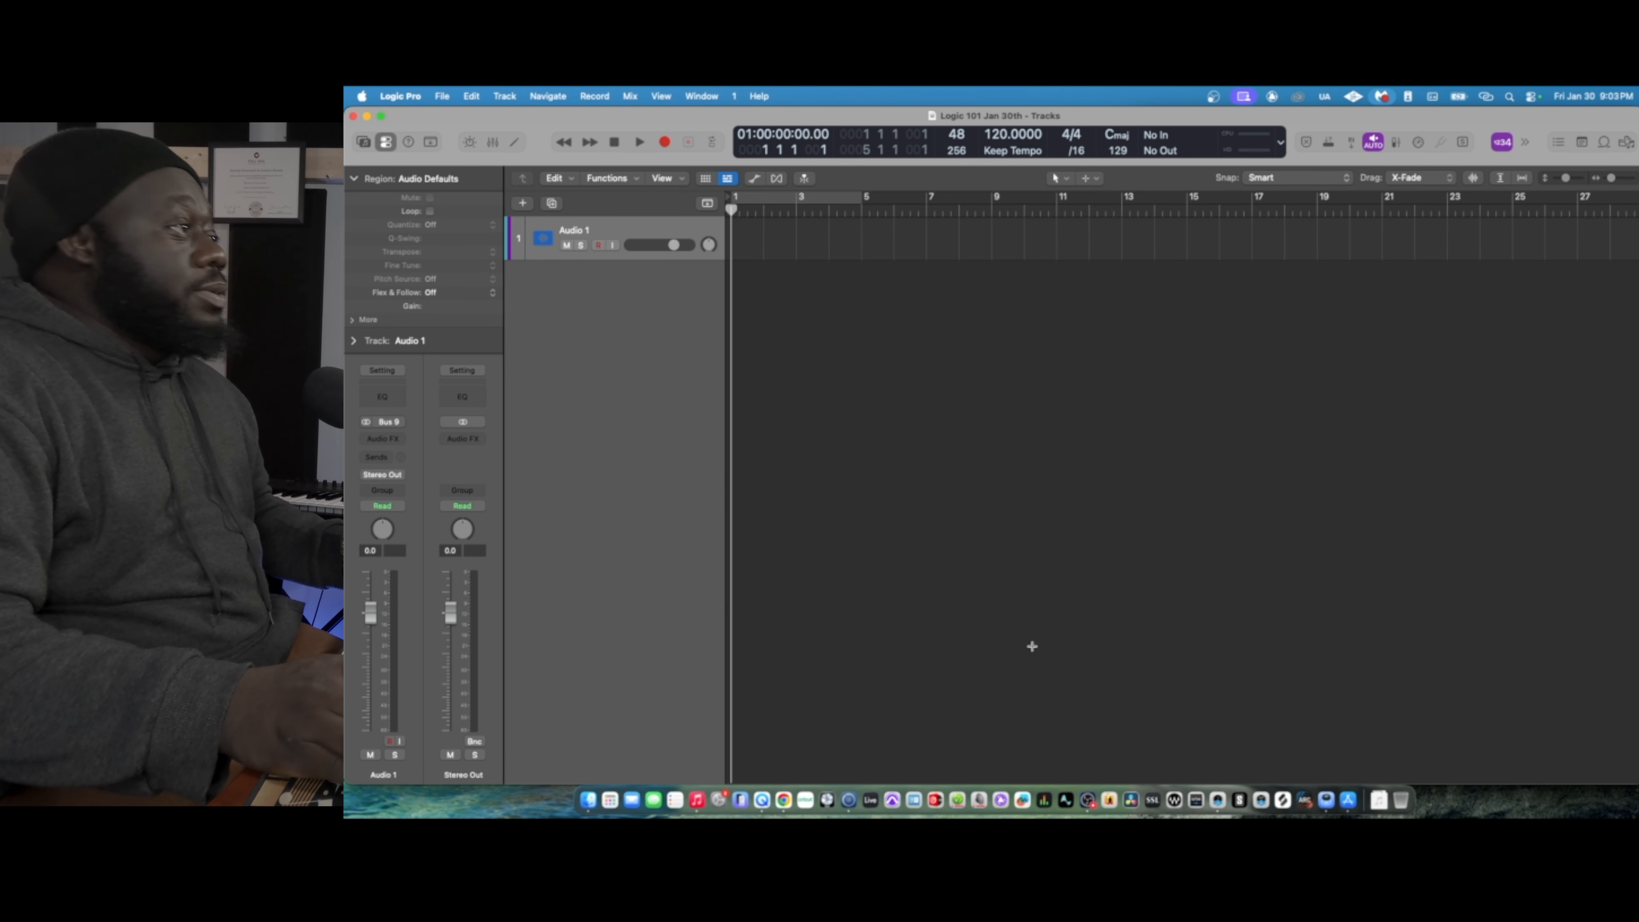
- Import all audio files from the Logic 101 Stems folder in Finder onto new tracks, treating them as stems from one project
left_click(588, 801)
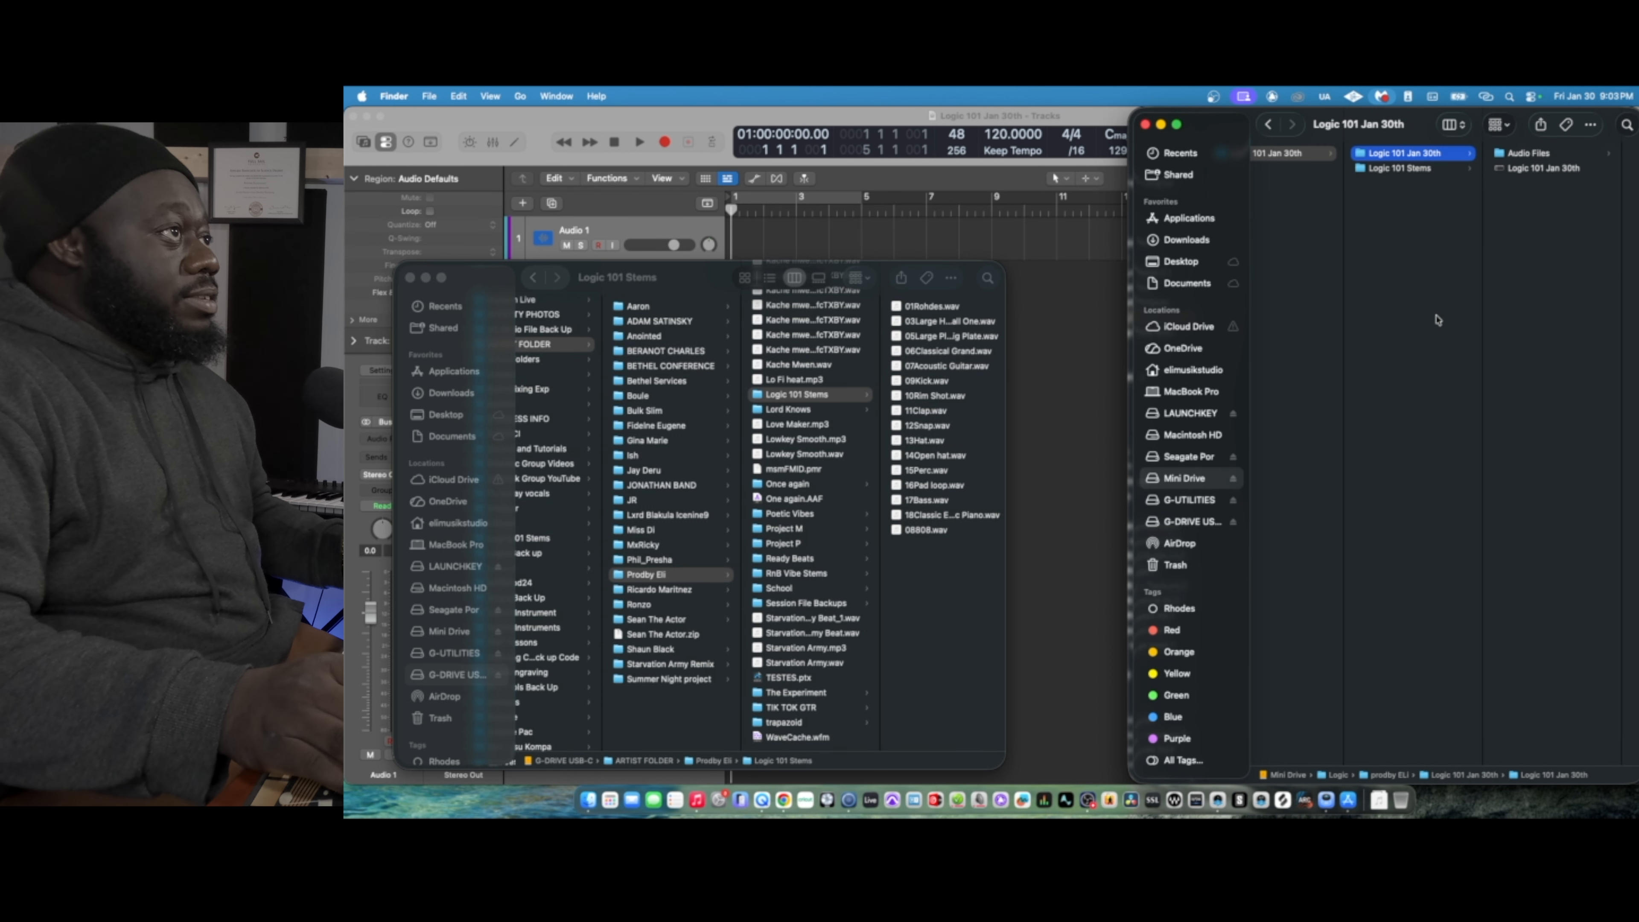
left_click(1418, 169)
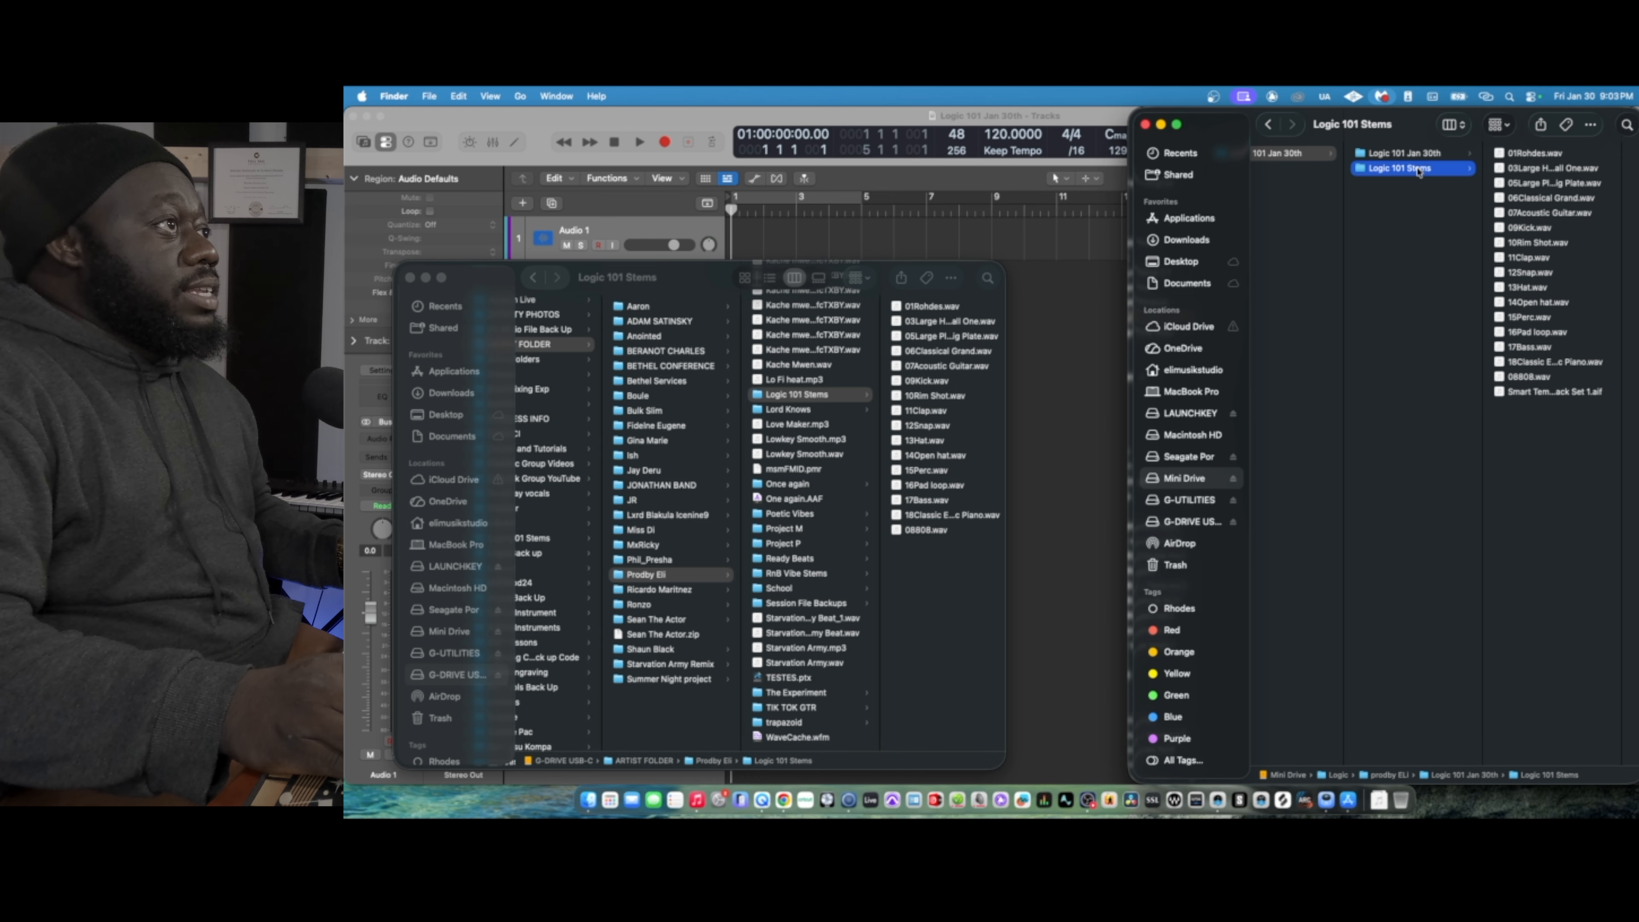
left_click(1529, 153)
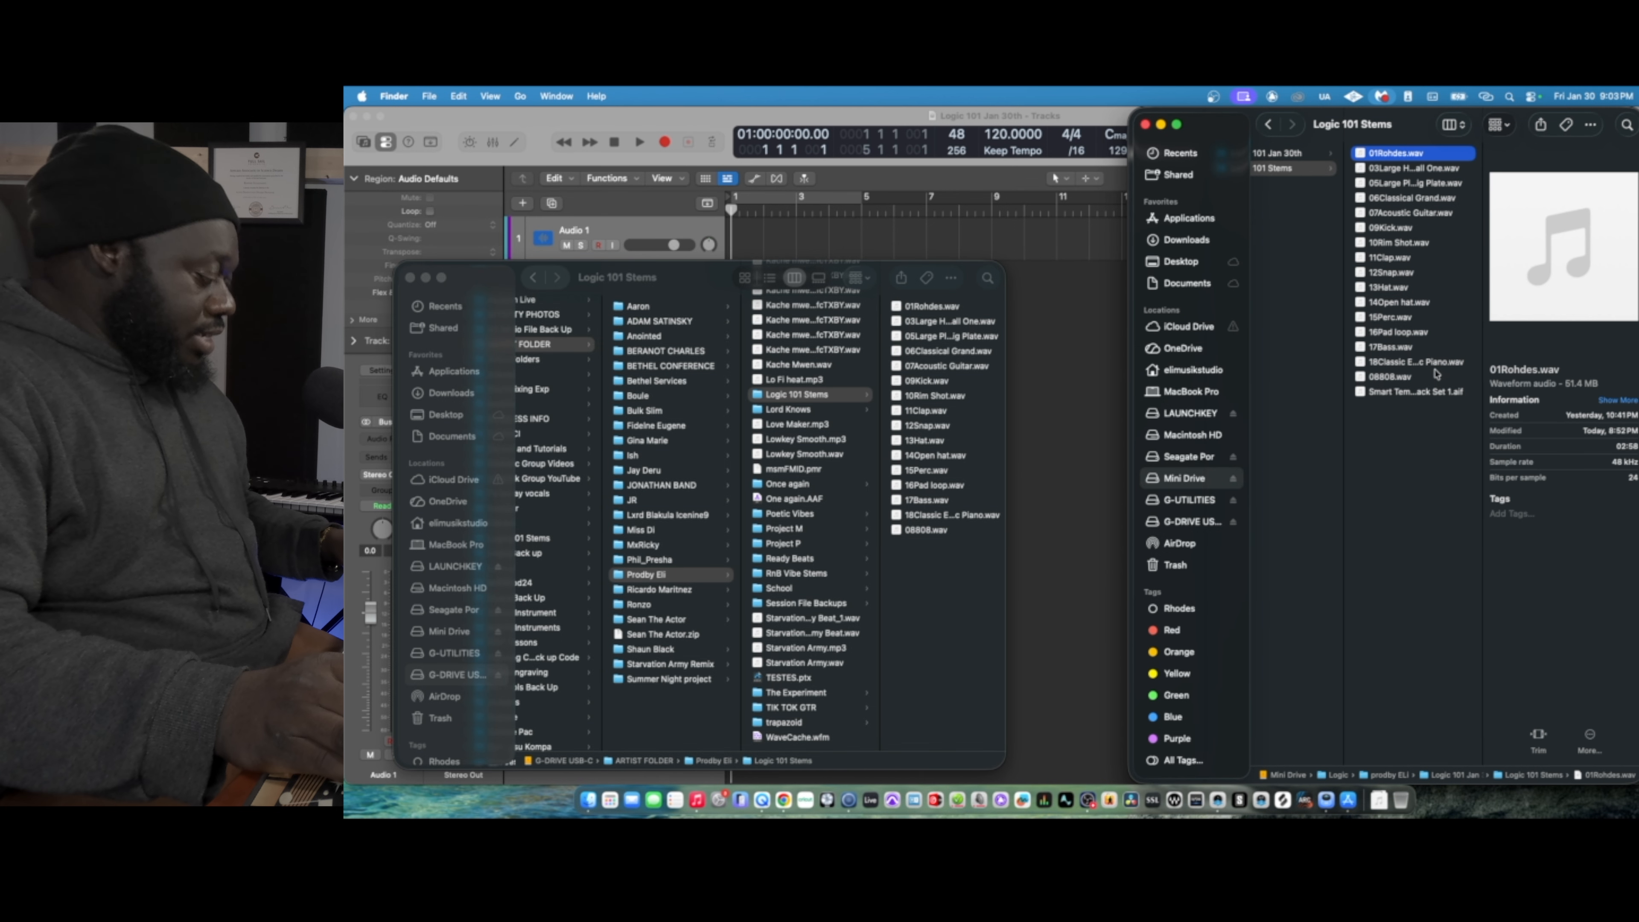
left_click(1424, 397, "shift")
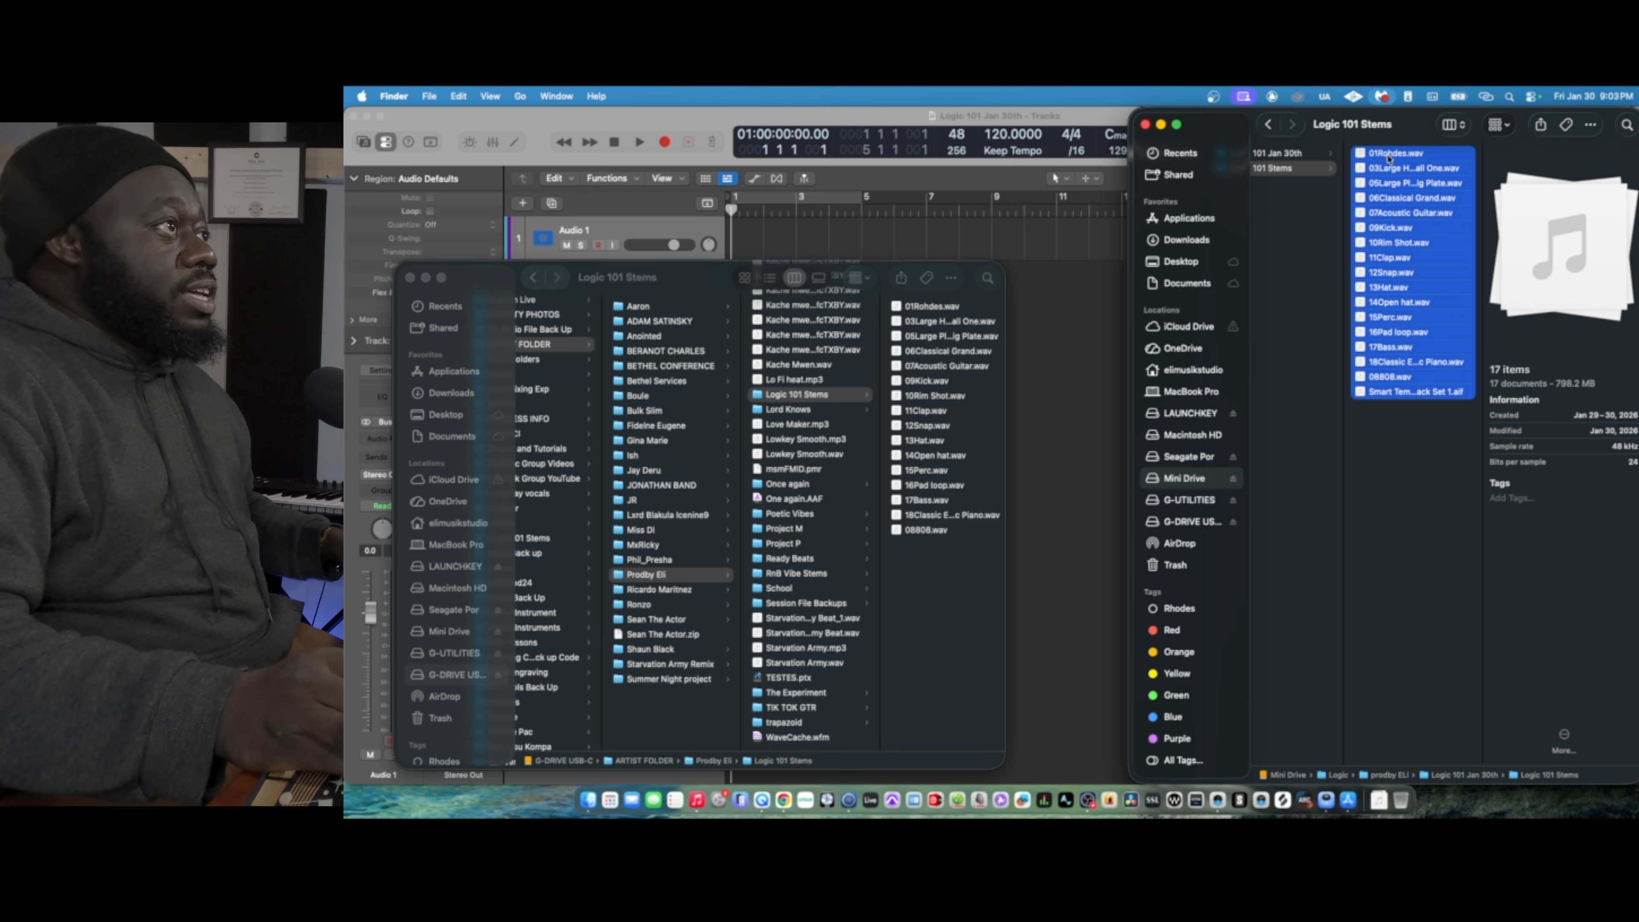
left_click_drag(1395, 157, 1029, 288)
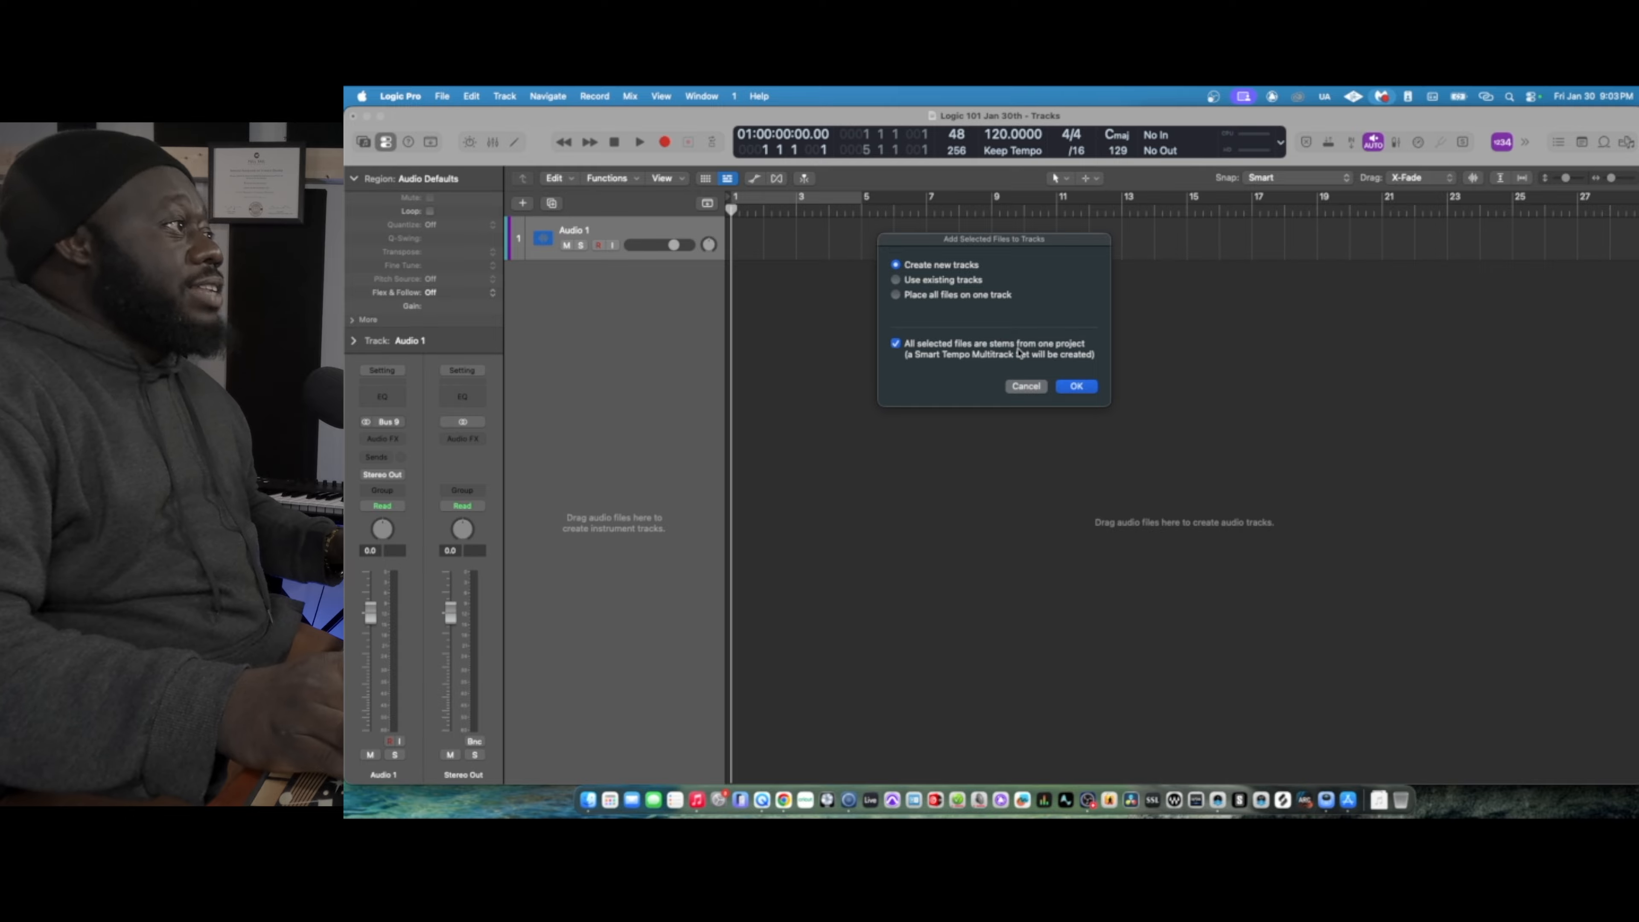
left_click(1080, 389)
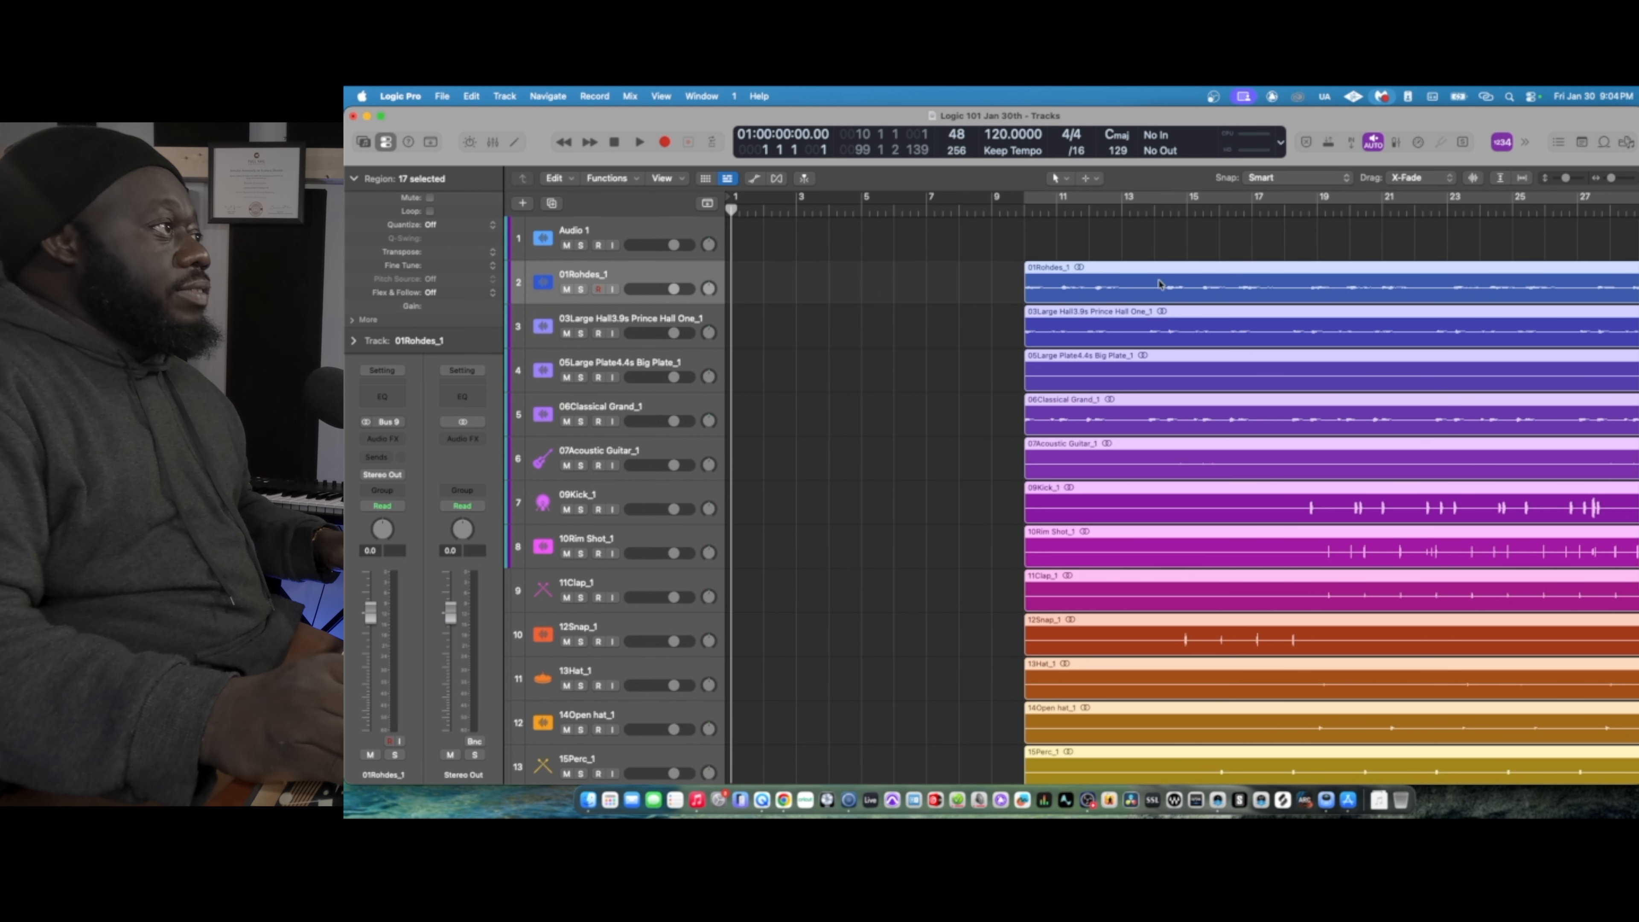
- Move all the imported stem regions to start at bar 1 and play back the opening bars
left_click_drag(1154, 271, 862, 281)
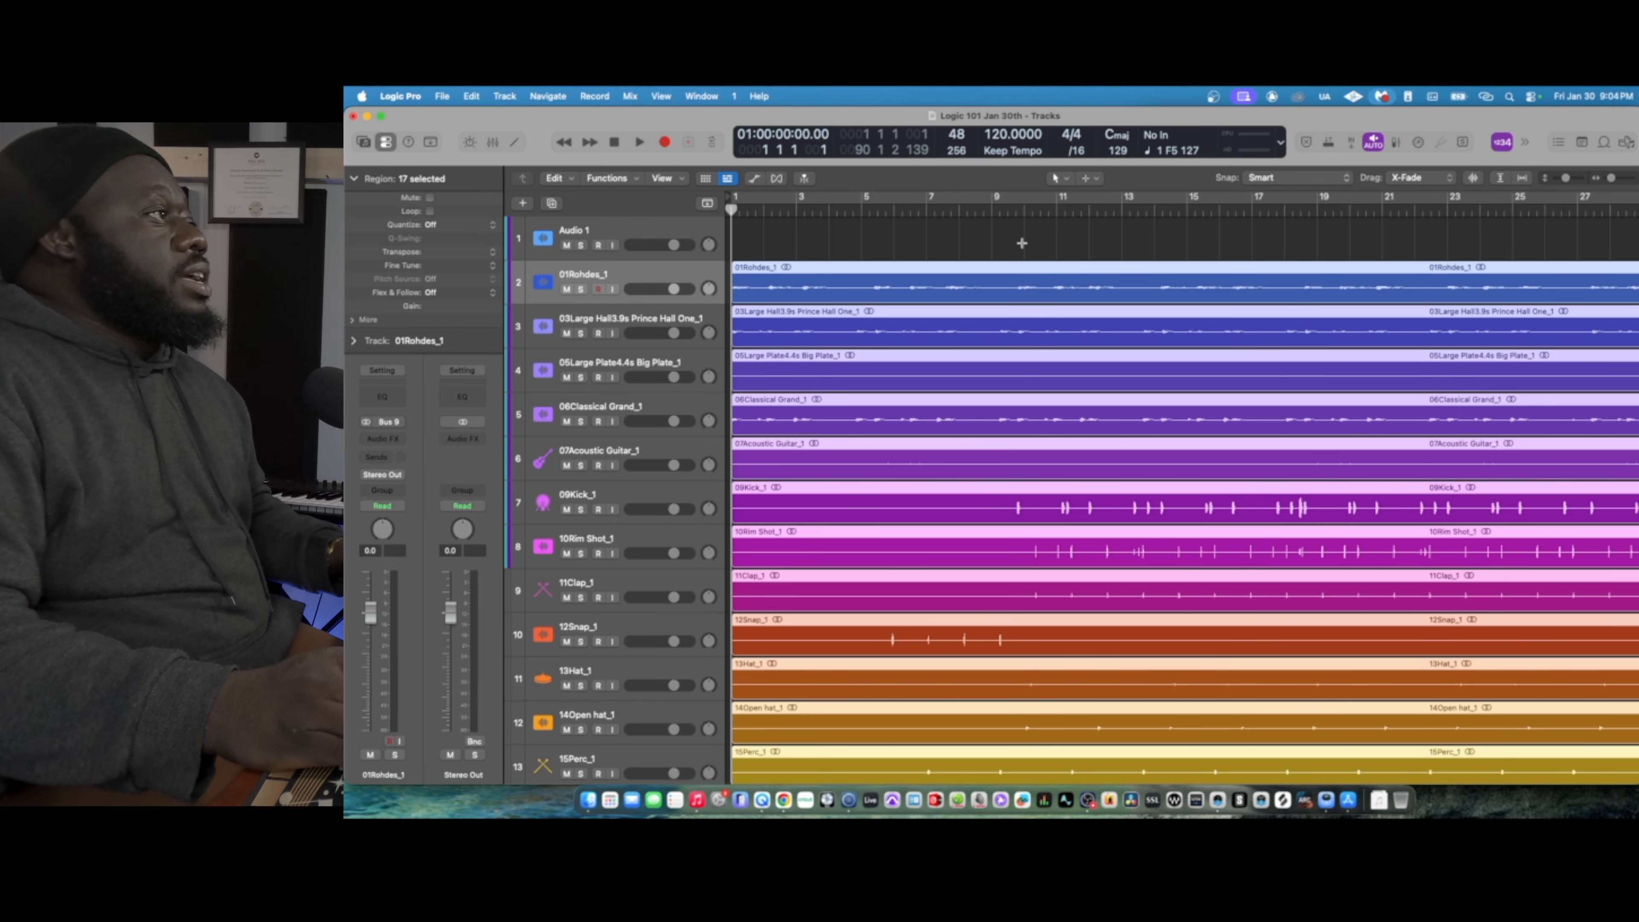
key("space")
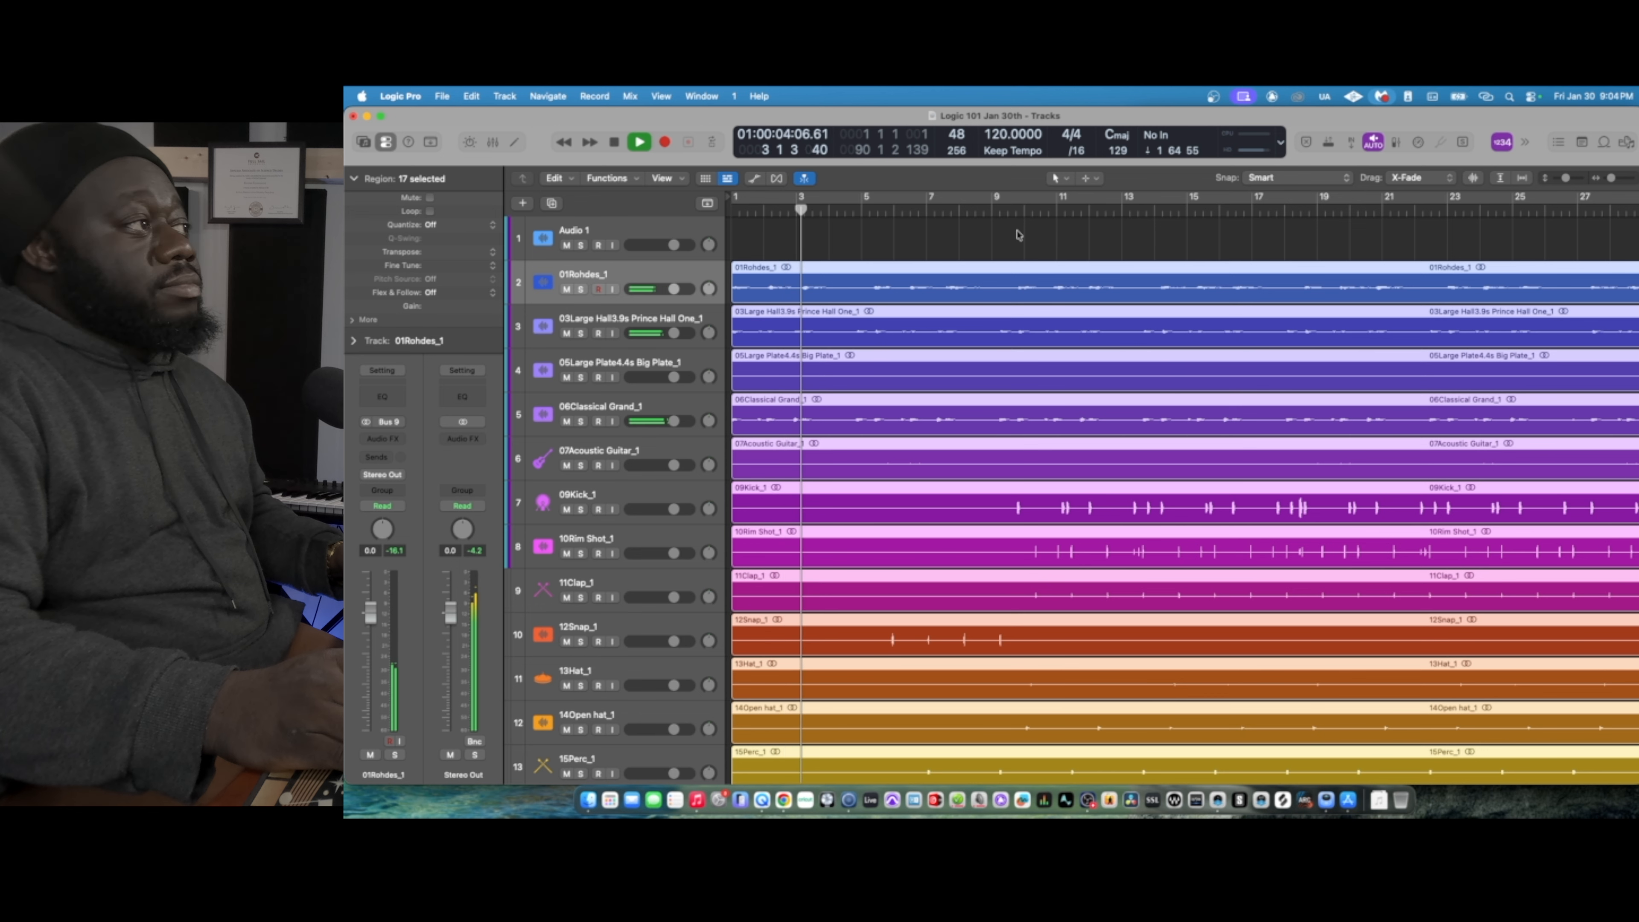
key("space")
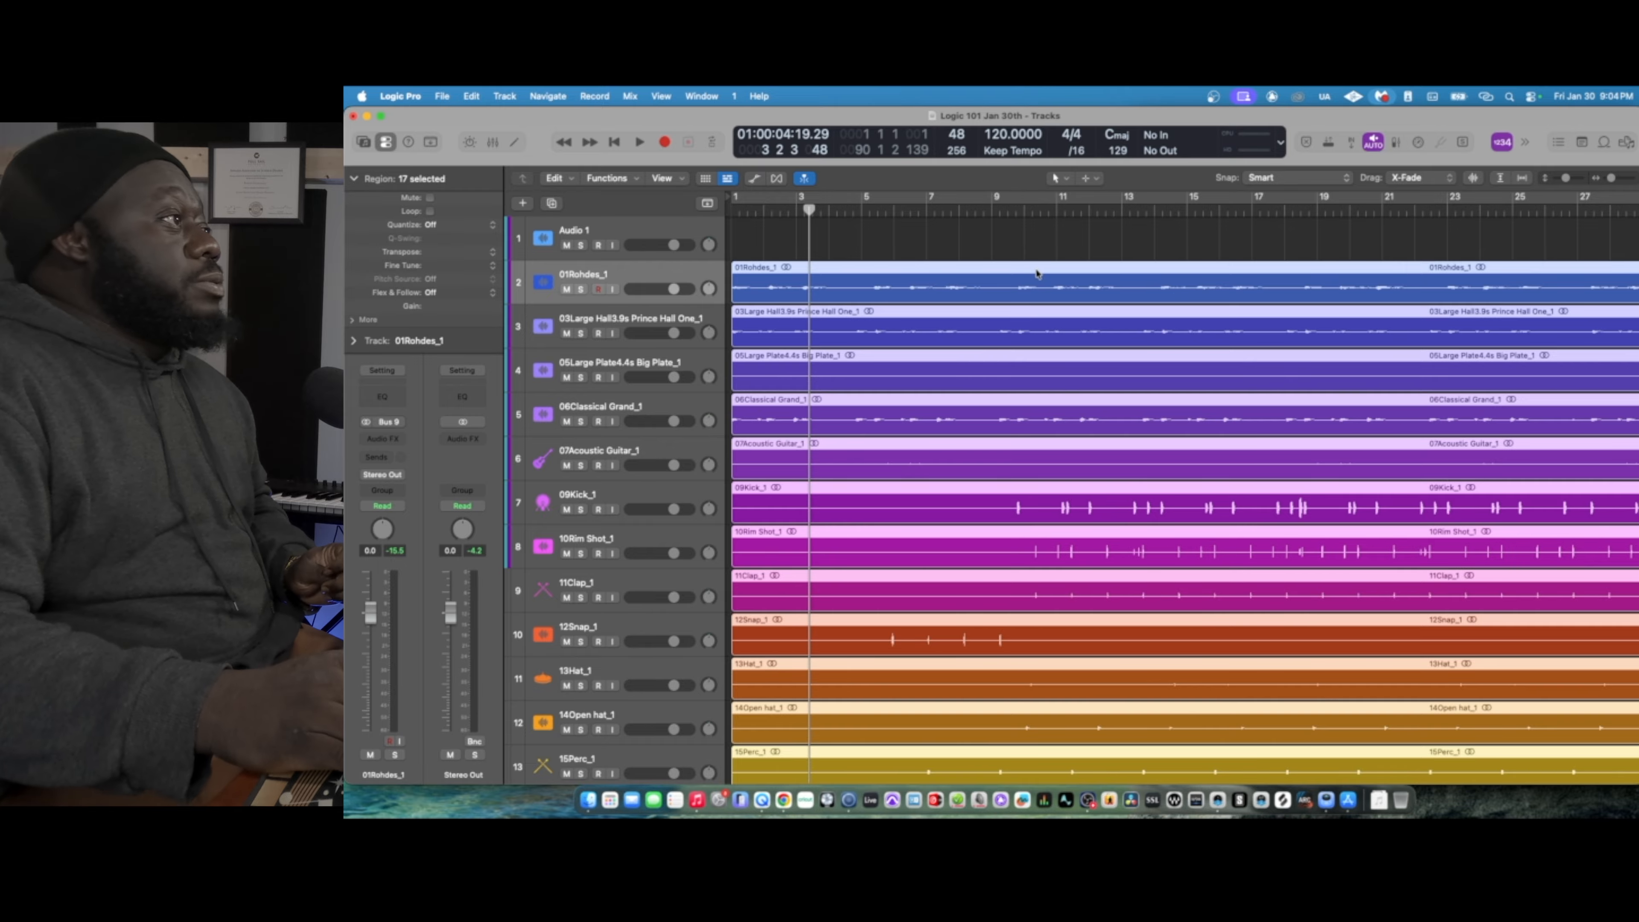
- Apply the selected regions' tempo to the project tempo, aligned to the nearest project downbeat, and play the song from the beginning
scroll(1037, 274, "right", 1)
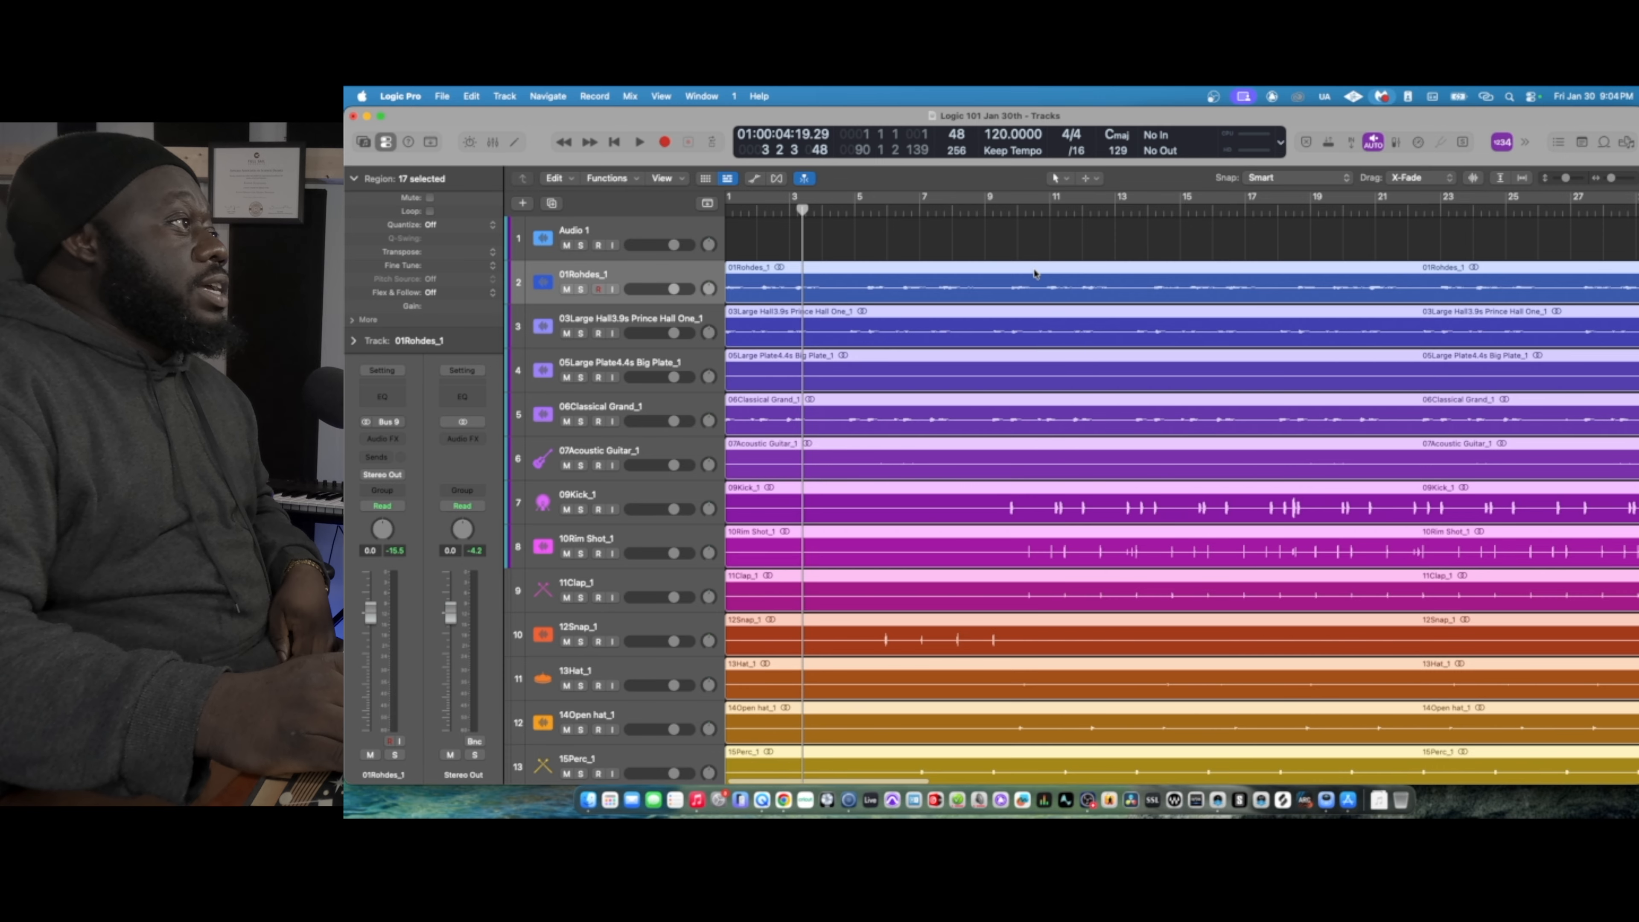
scroll(1034, 273, "left", 1)
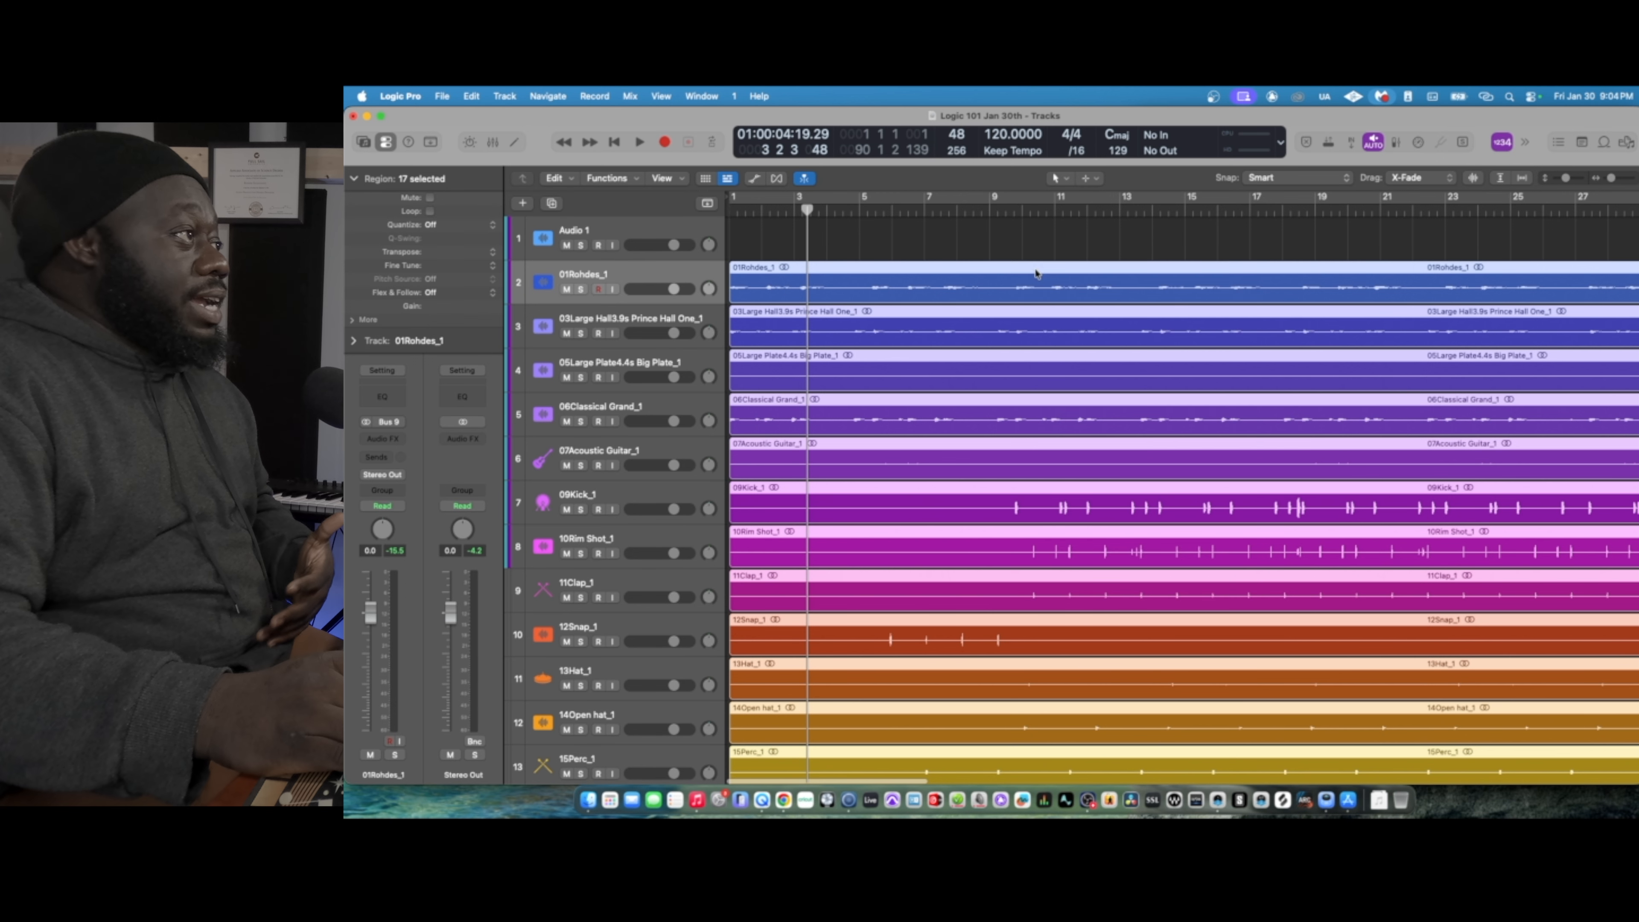
right_click(1035, 273)
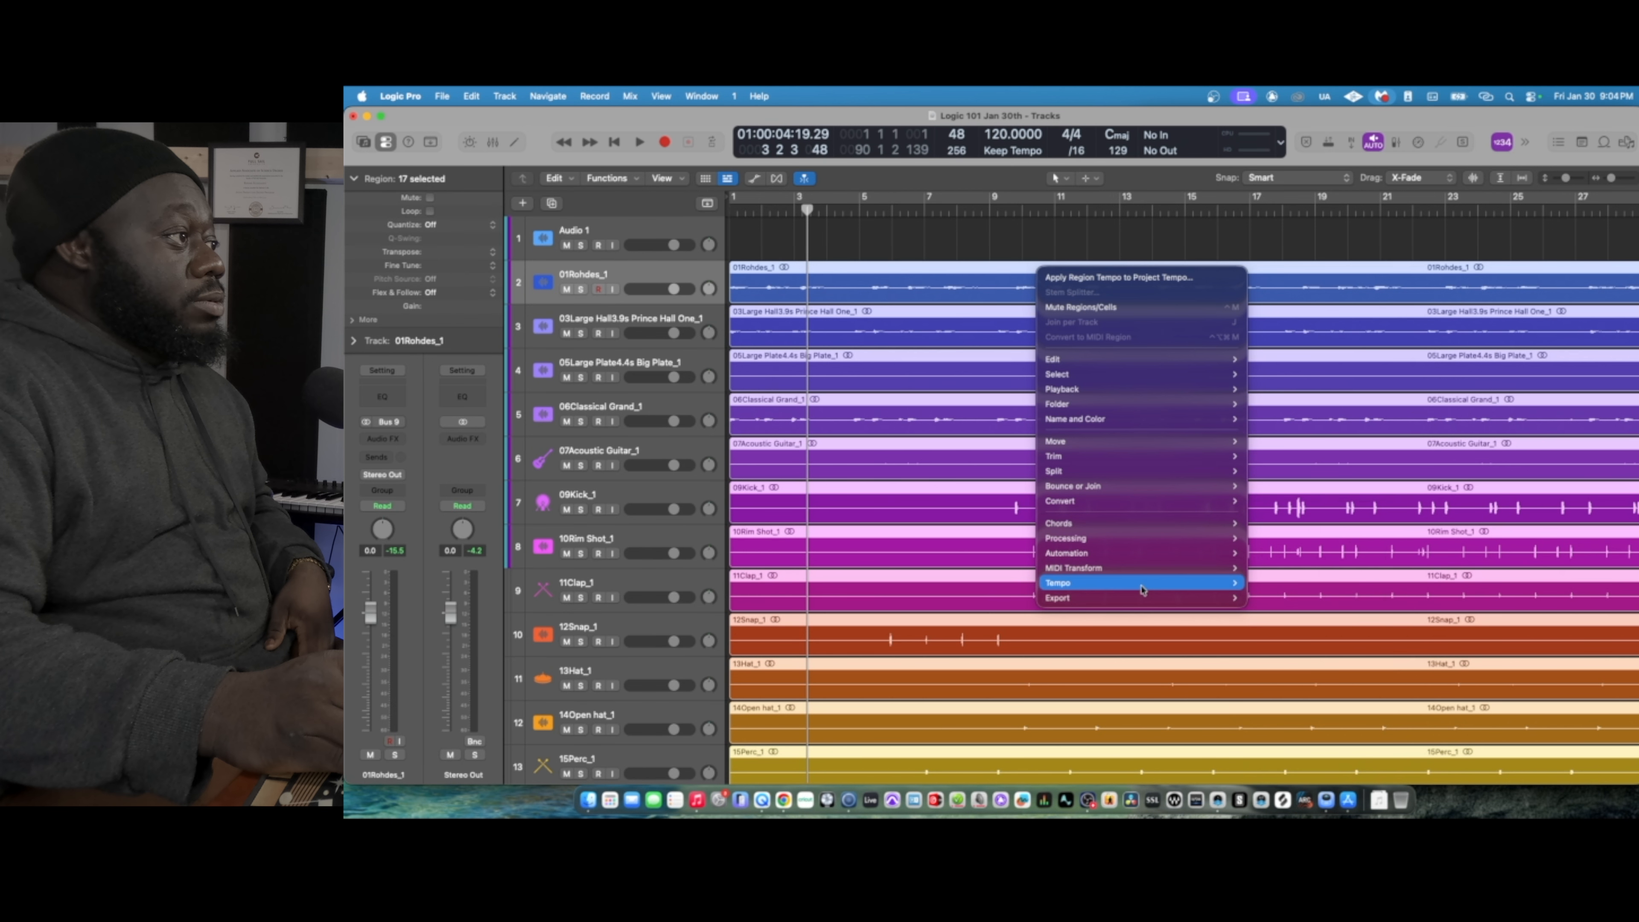
mouse_move(1142, 588)
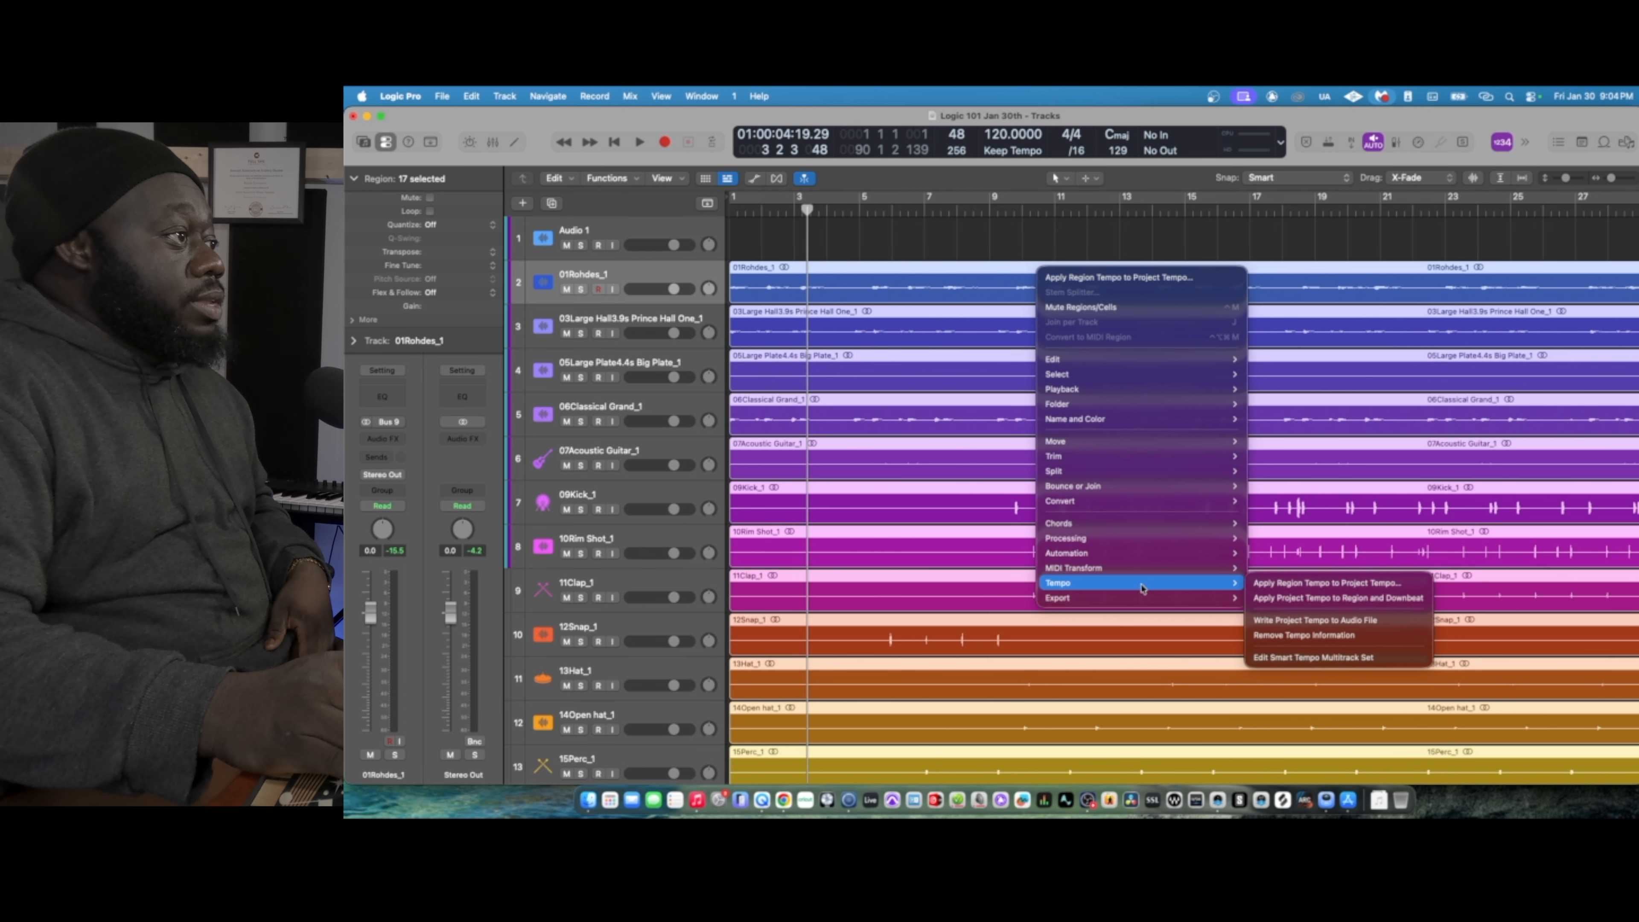
left_click(1363, 587)
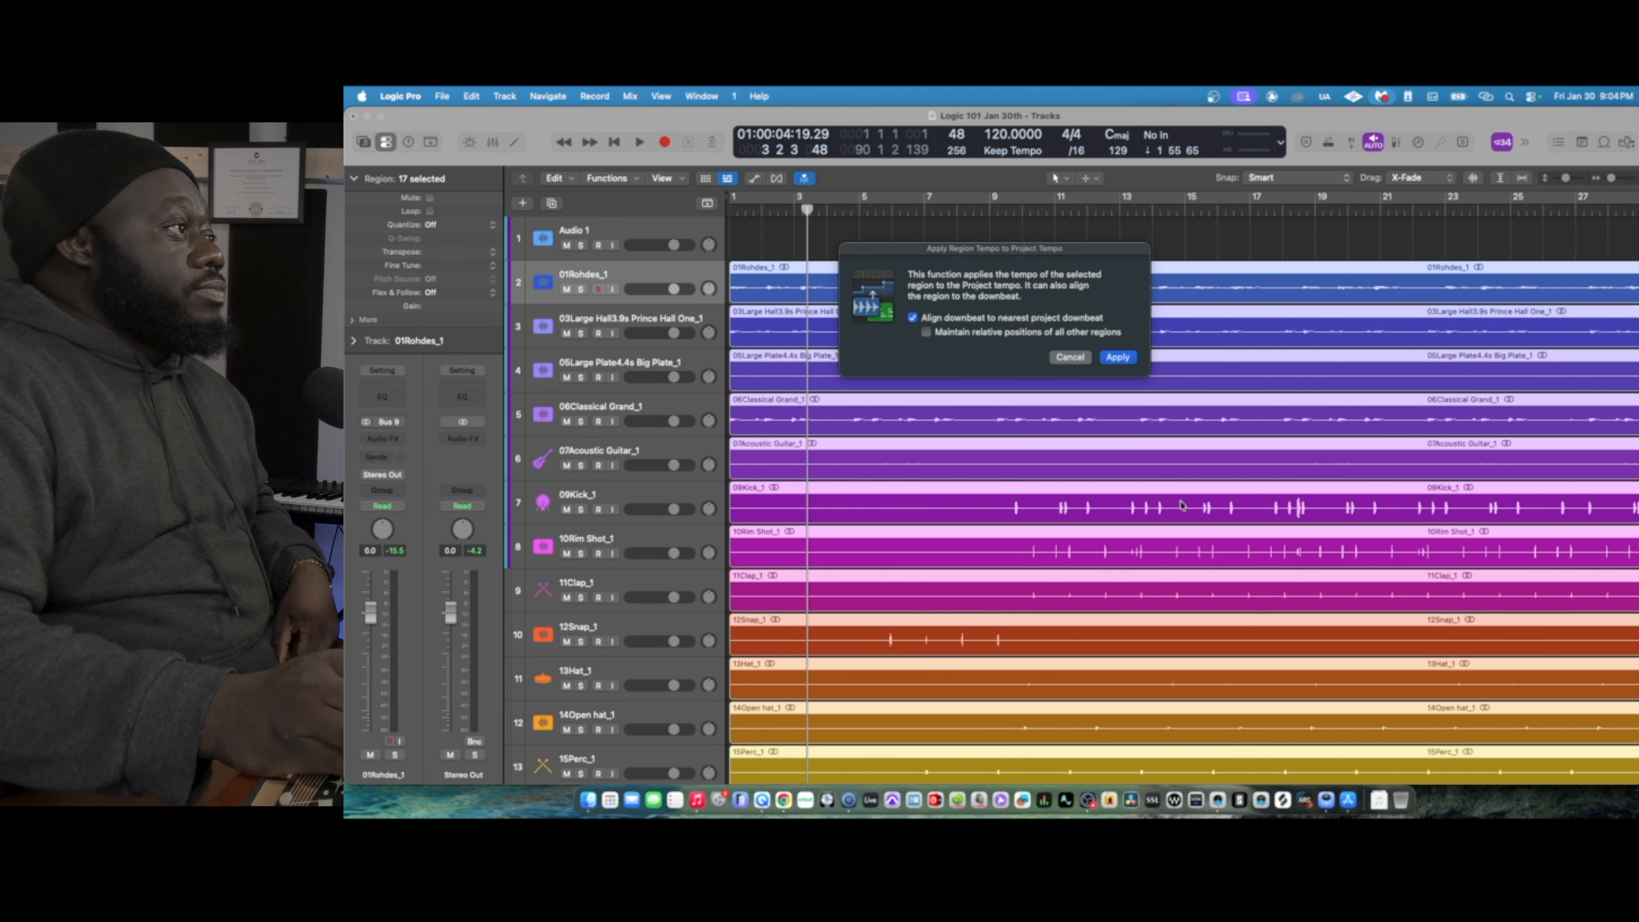
left_click(1118, 358)
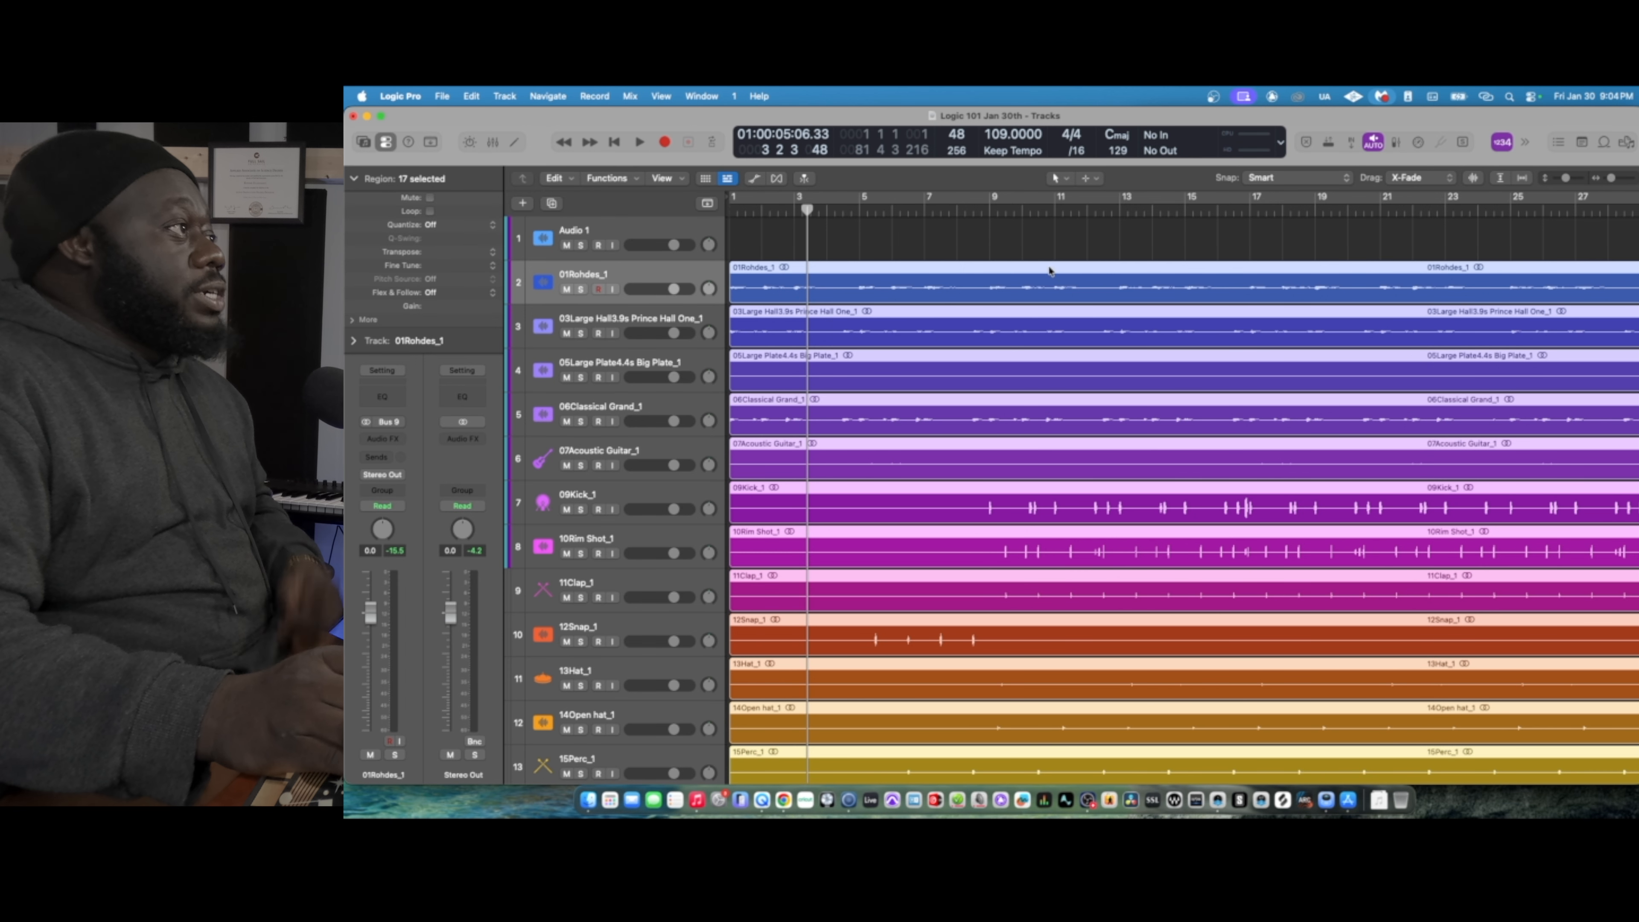
key("Return")
key("space")
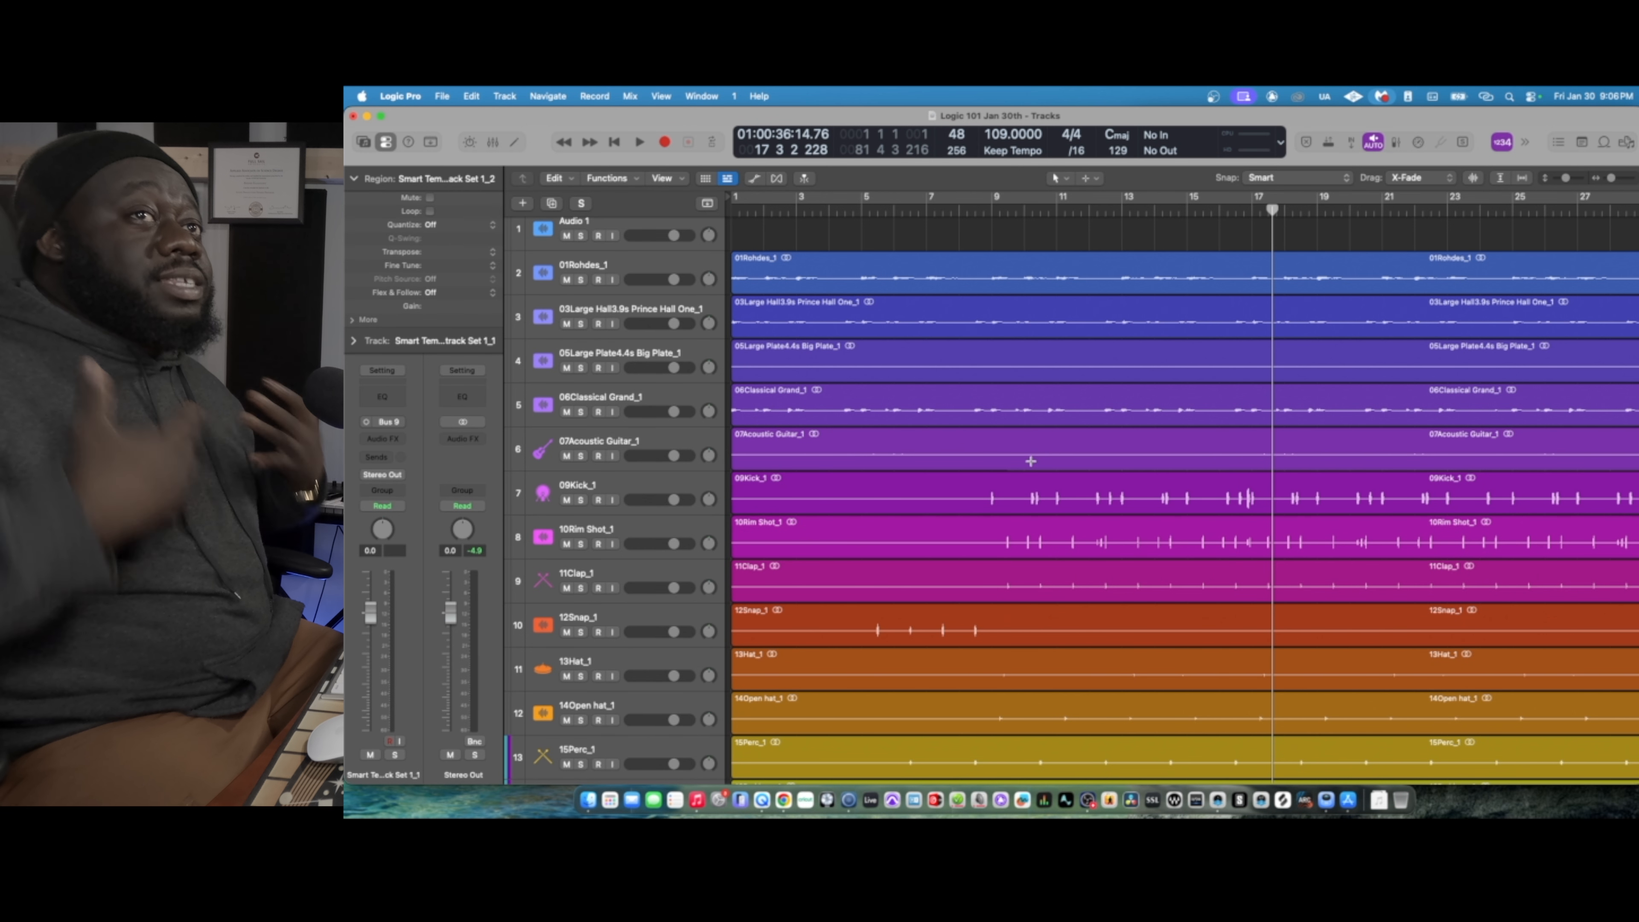
- Select the tracks from 09Kick_1 through 16Pad loop_1 and move them above Audio 1 in the track list
scroll(948, 446, "down", 3)
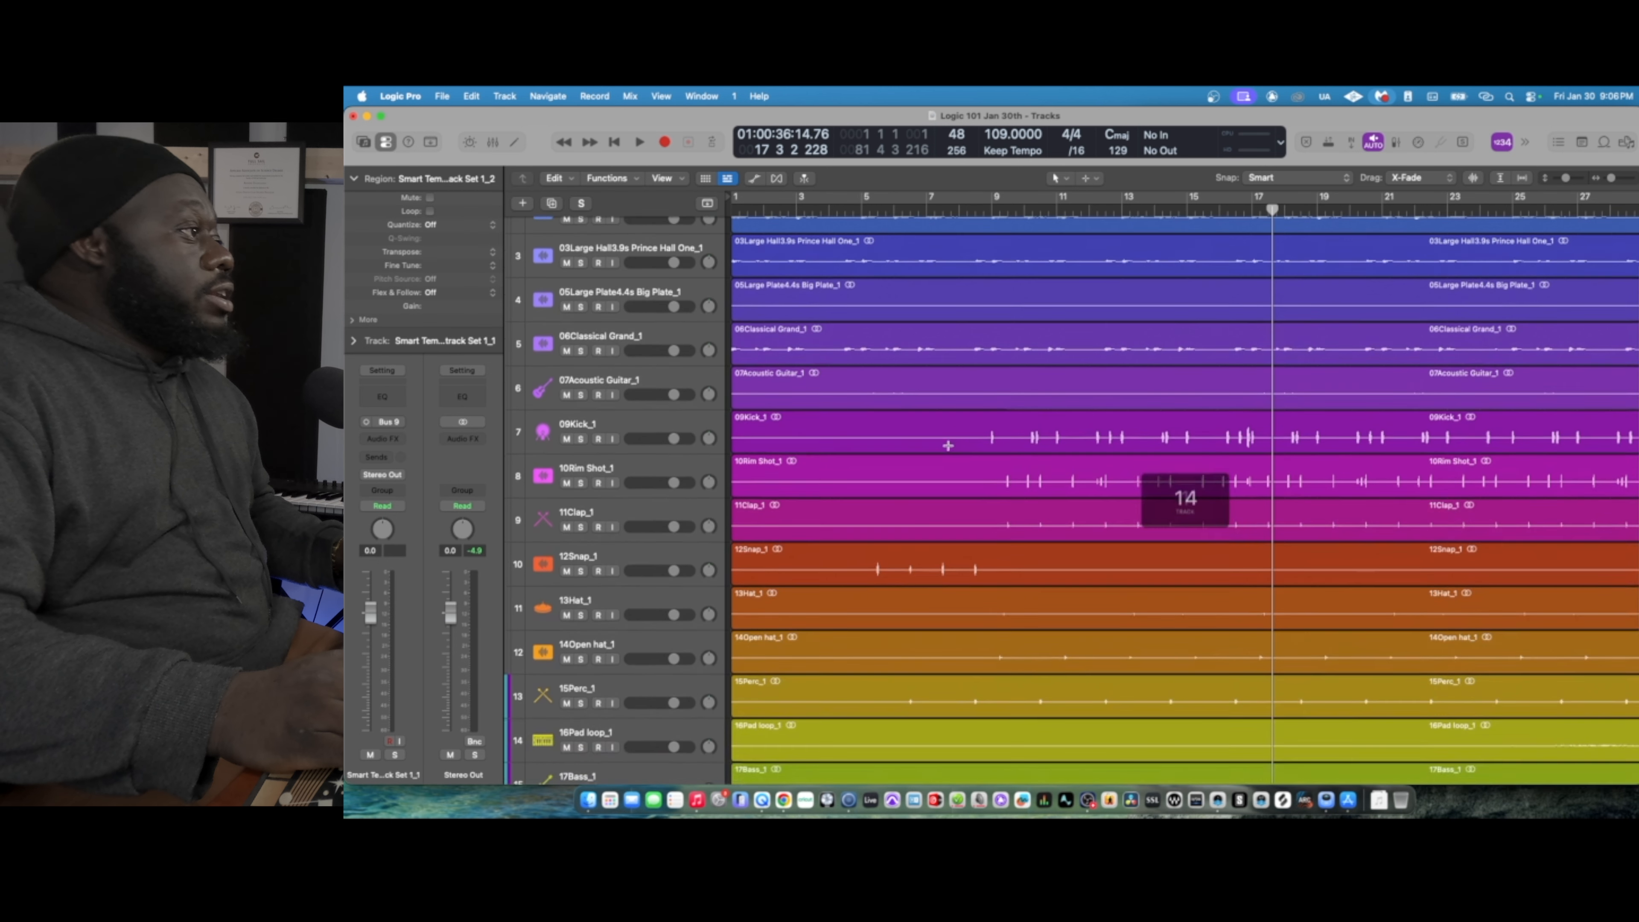
left_click(631, 409)
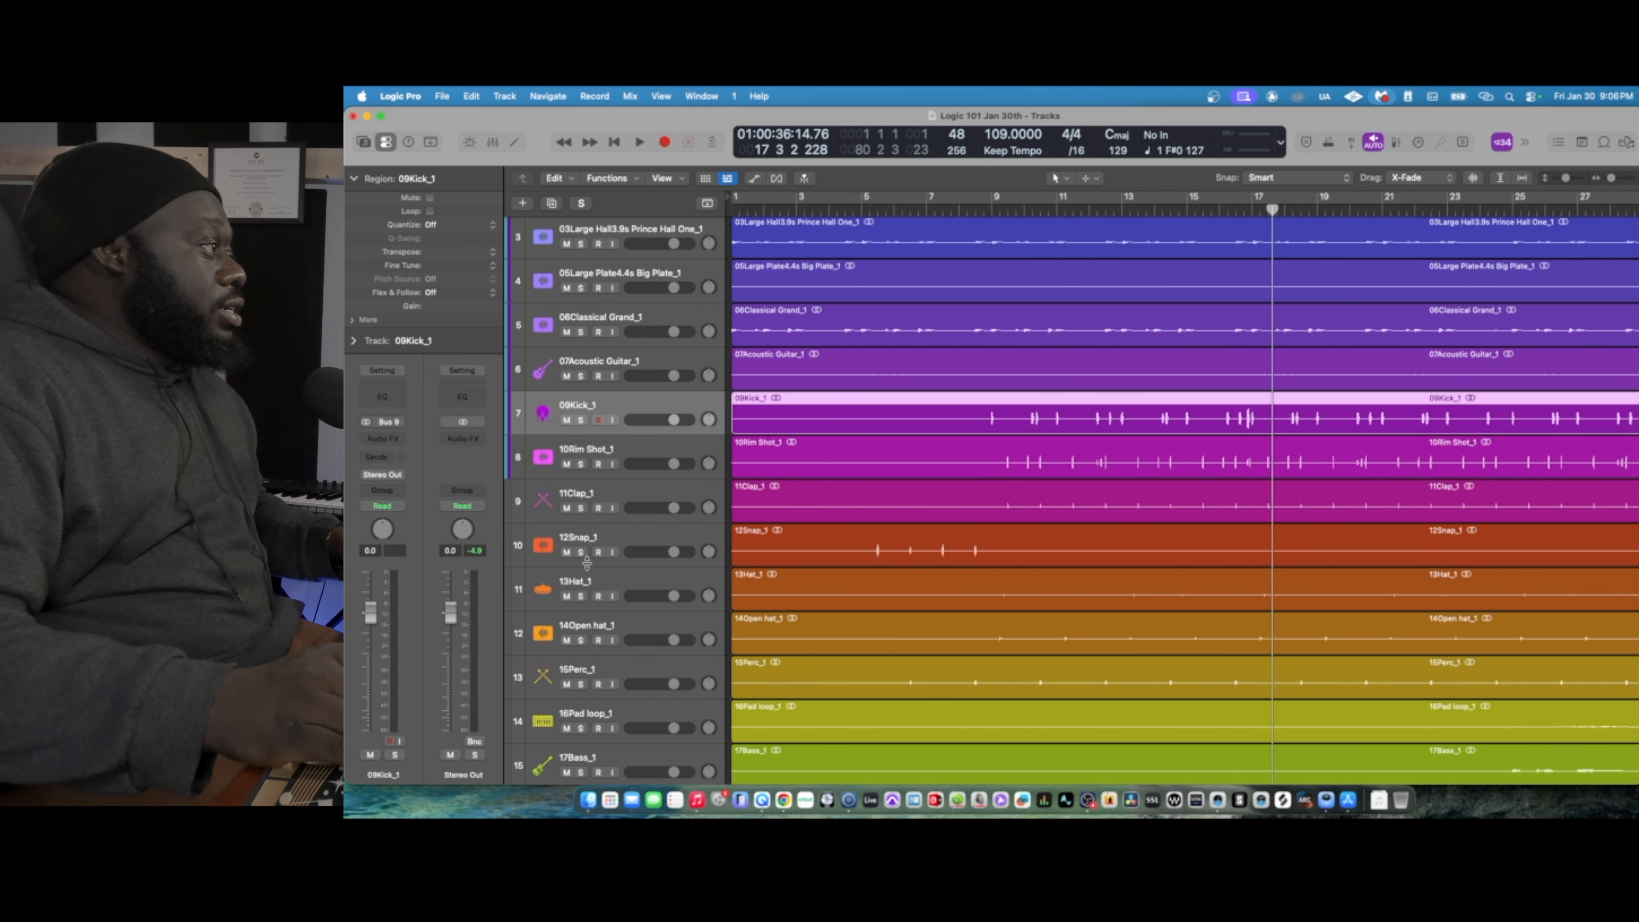
scroll(586, 562, "down", 3)
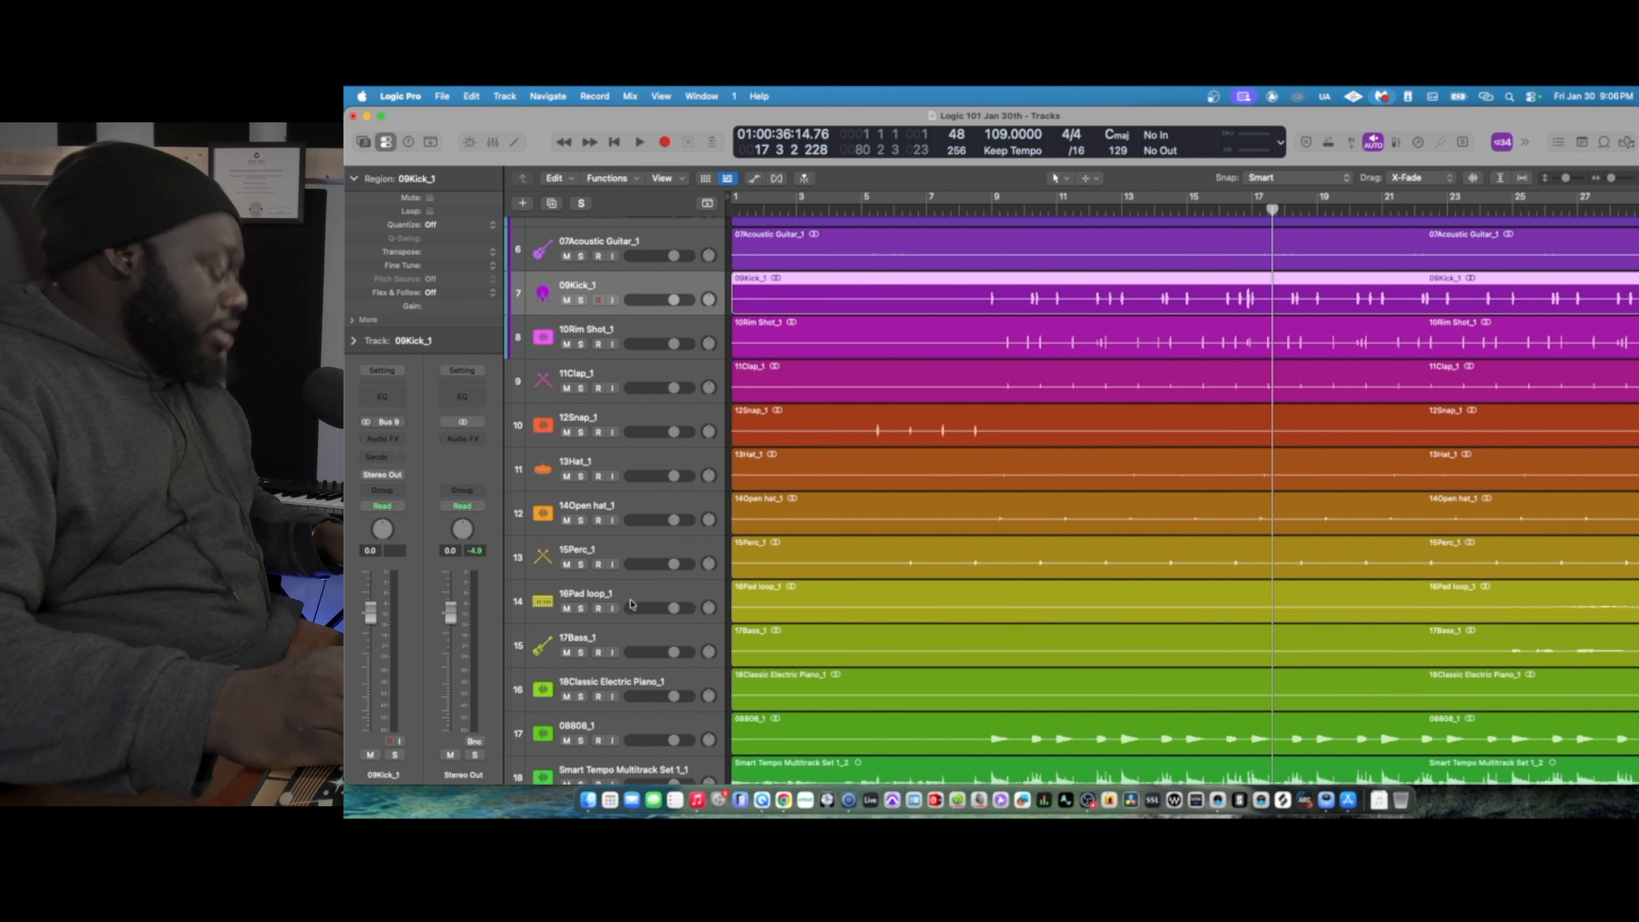
left_click(639, 598, "shift")
scroll(619, 452, "up", 5)
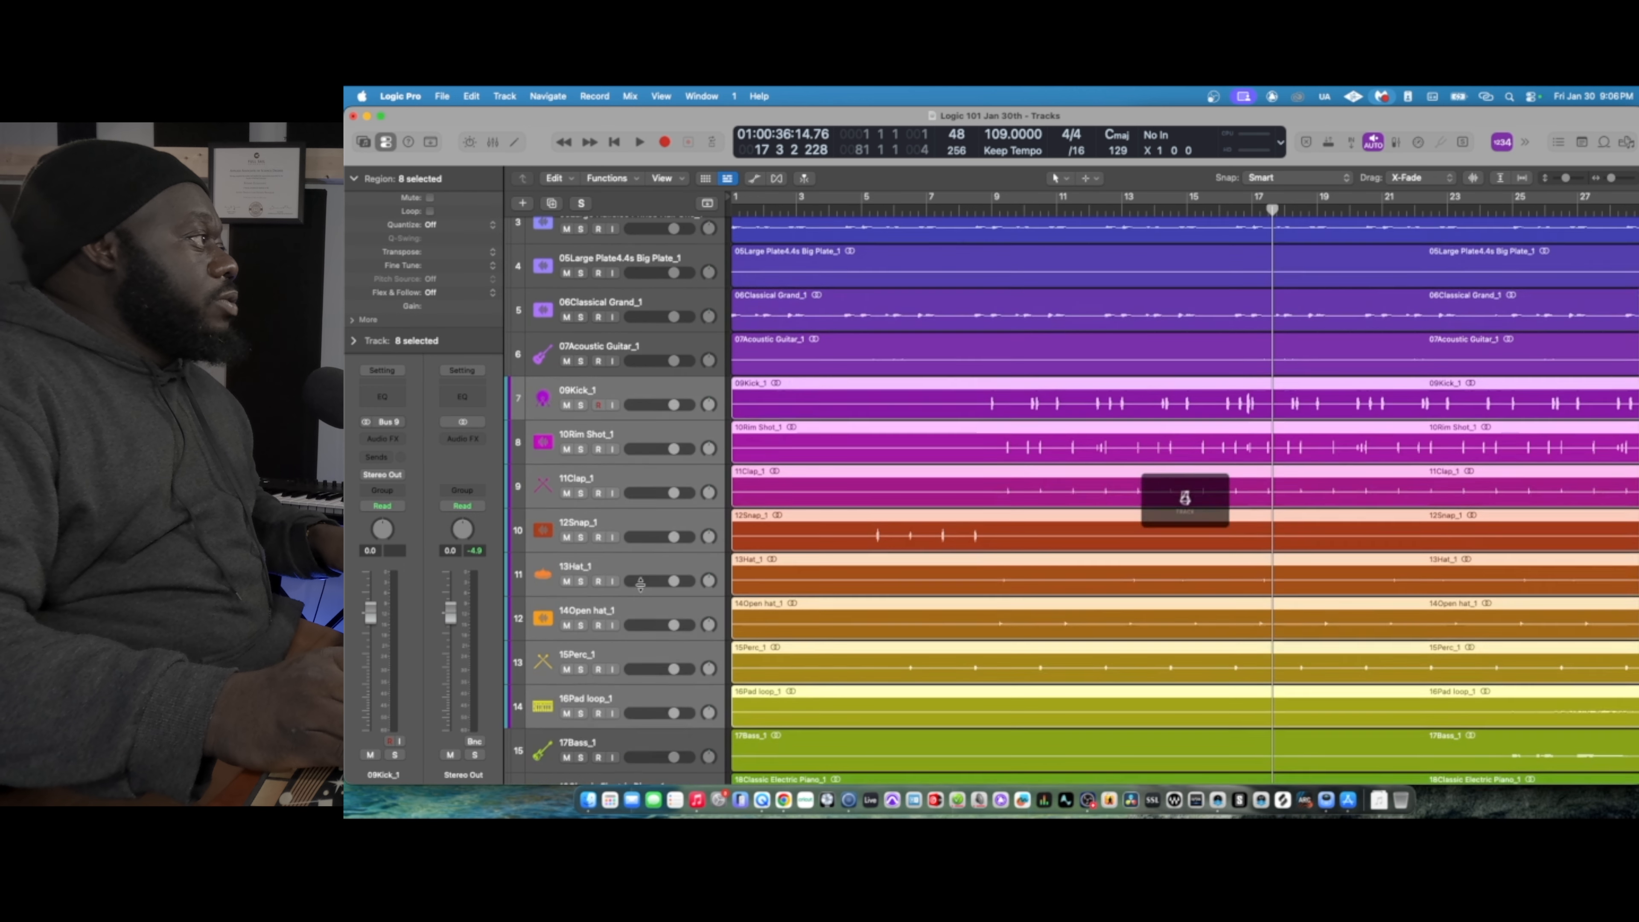
left_click_drag(624, 492, 619, 237)
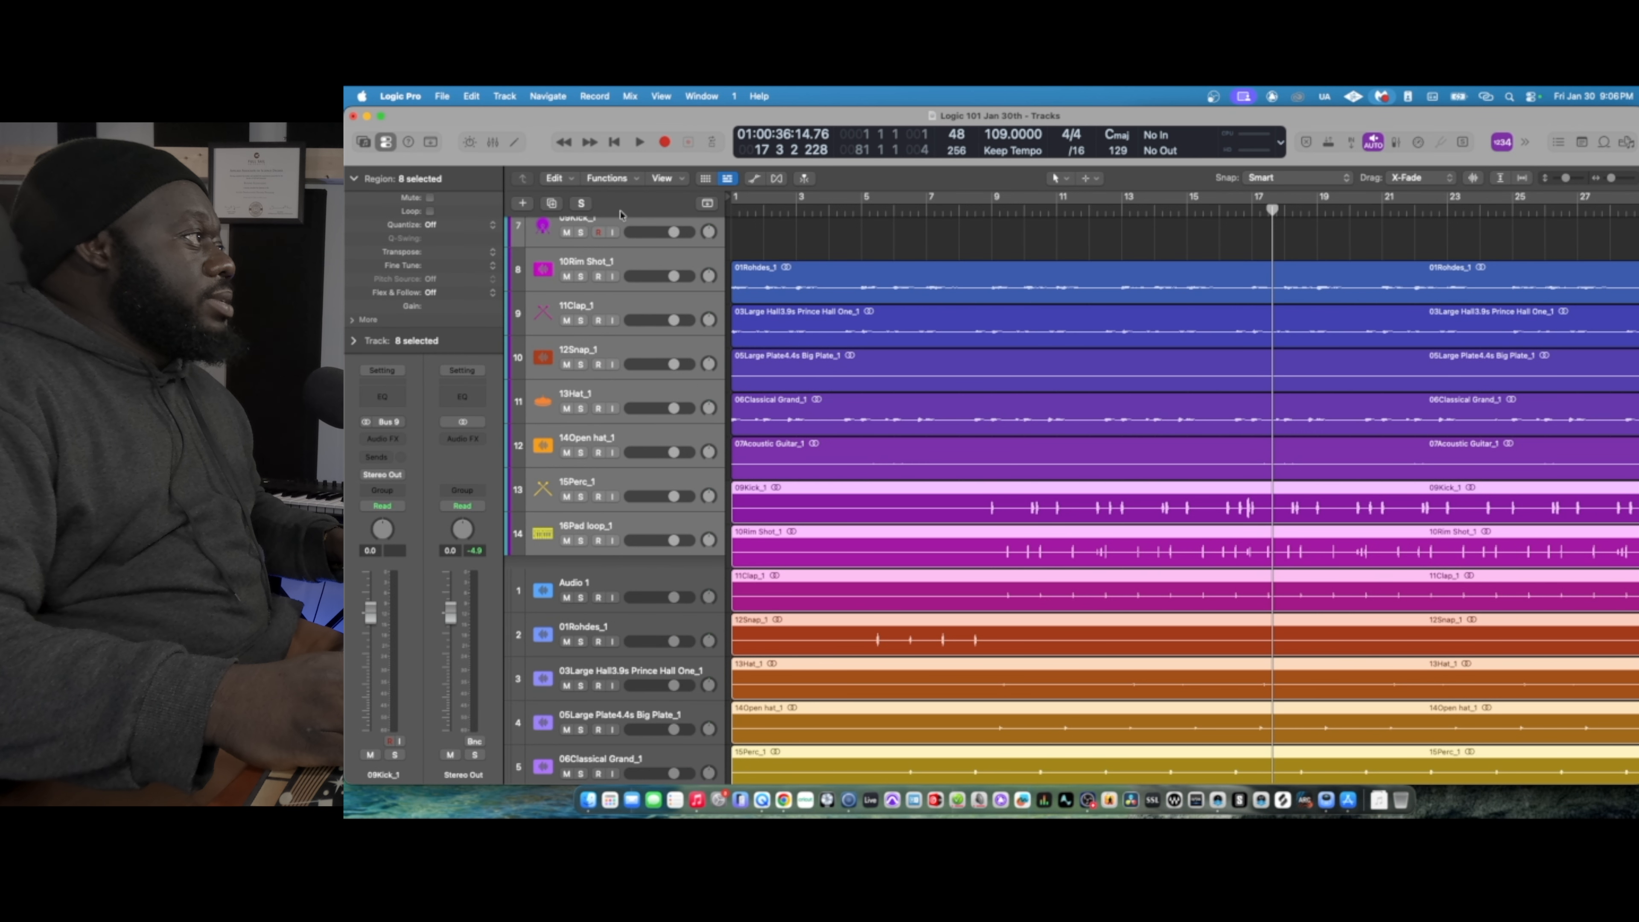
- Move the 08808_1 track to the start of the track list, above 09Kick_1
left_click_drag(620, 215, 620, 215)
scroll(1087, 554, "down", 8)
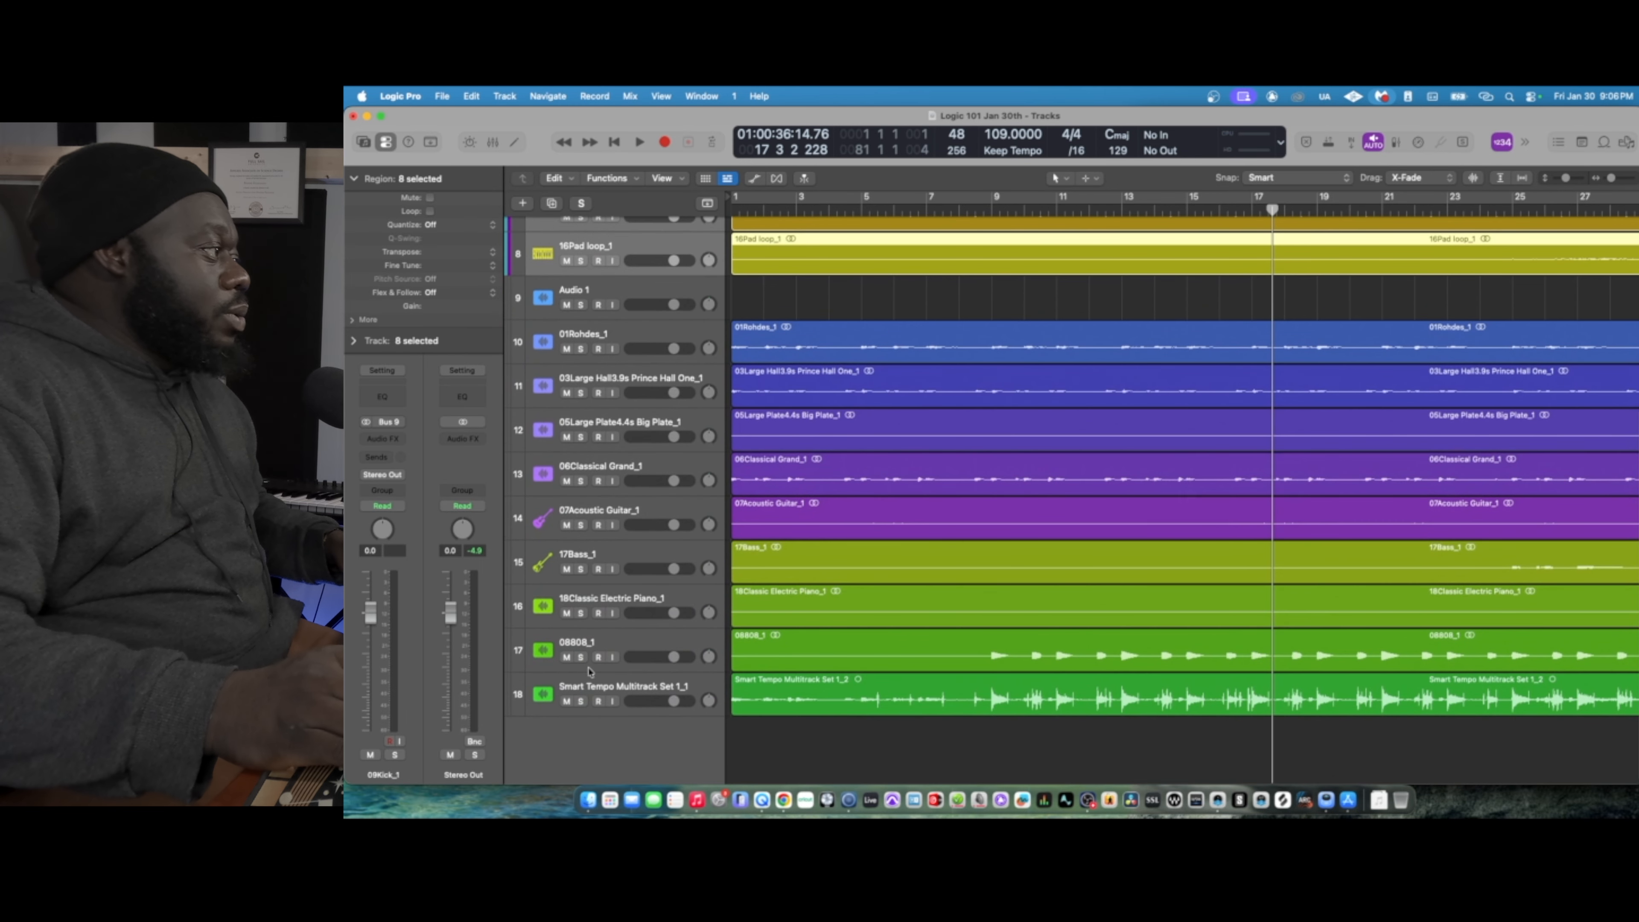
left_click(614, 644)
scroll(621, 646, "up", 4)
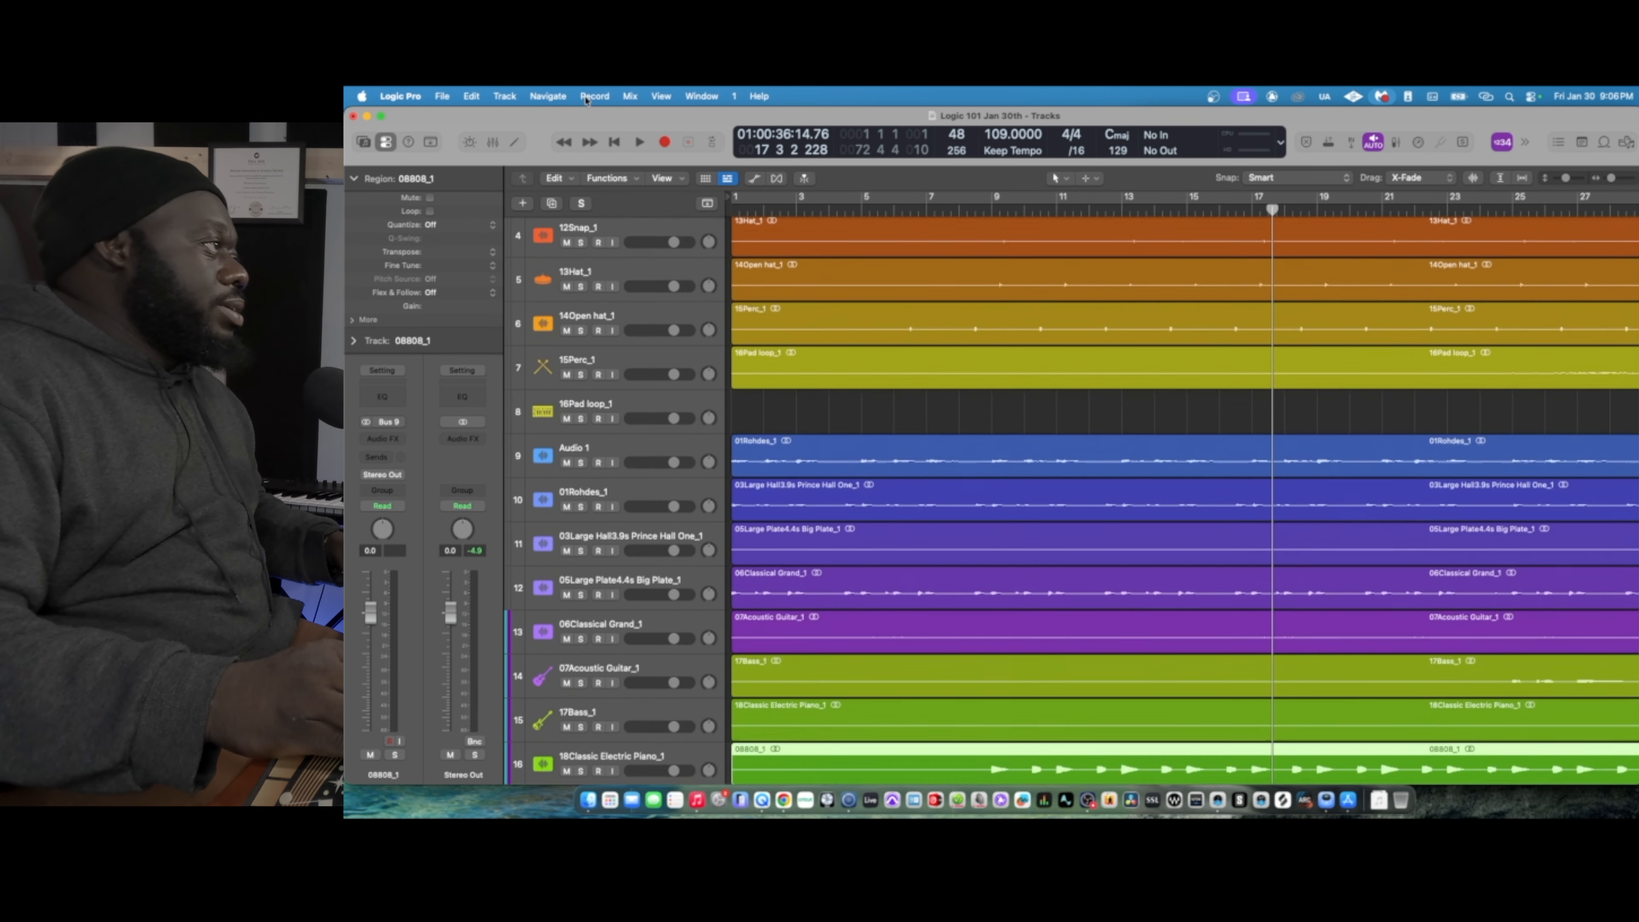
left_click_drag(586, 100, 600, 235)
- Move the 18Classic Electric Piano_1 and 06Classical Grand_1 tracks so they sit directly below 01Rohdes_1
scroll(821, 372, "down", 3)
scroll(822, 372, "down", 2)
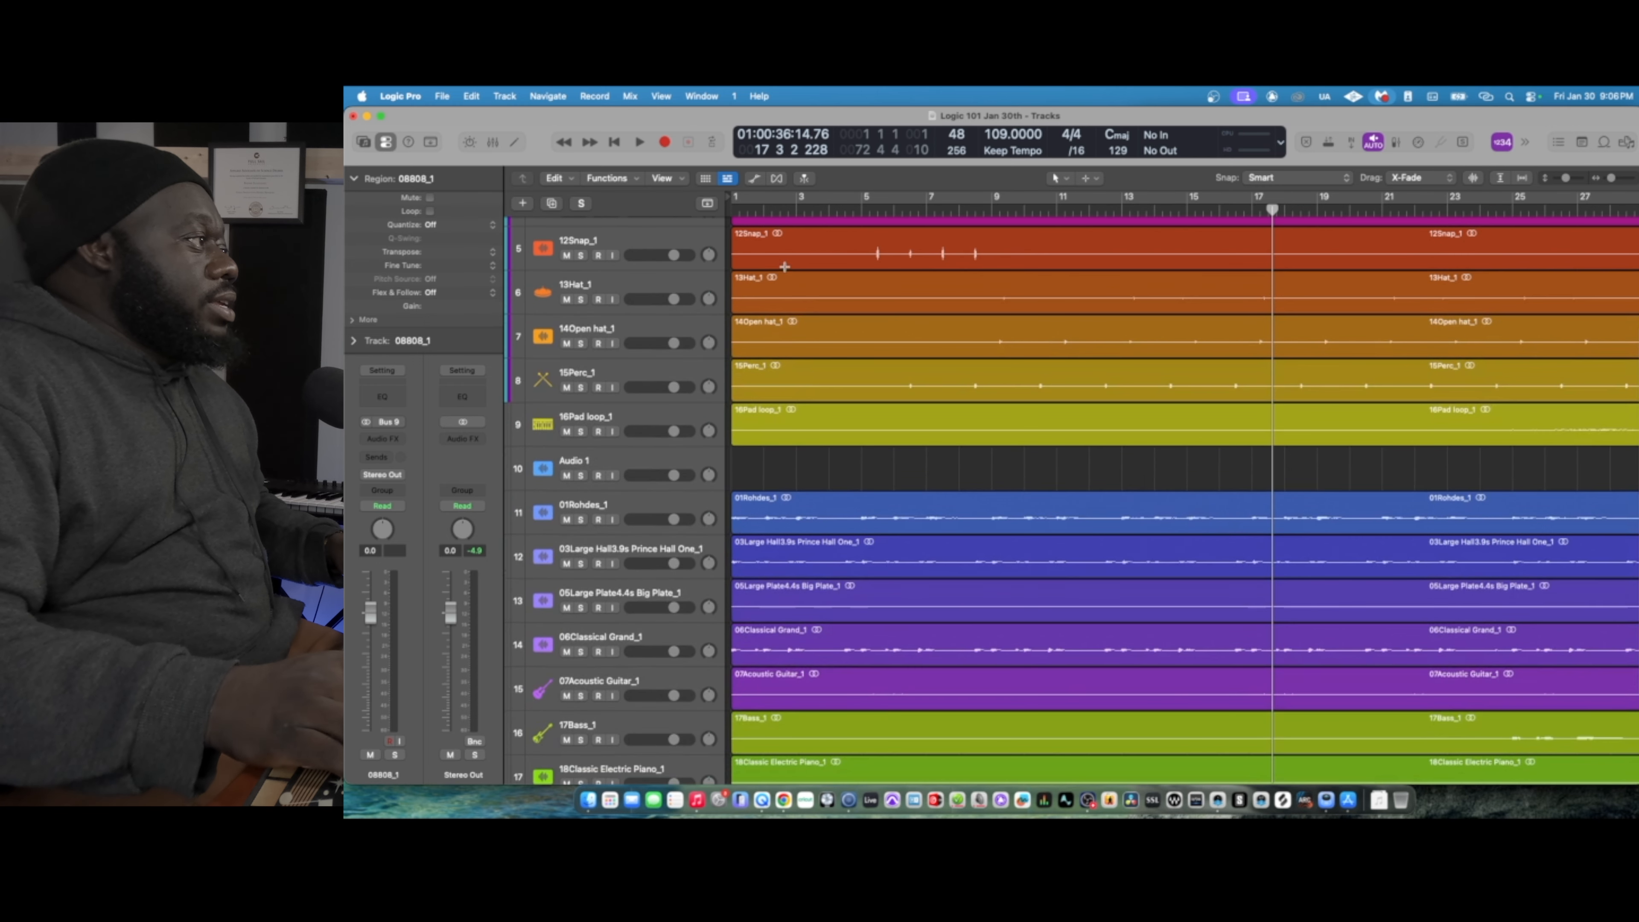
scroll(637, 459, "down", 2)
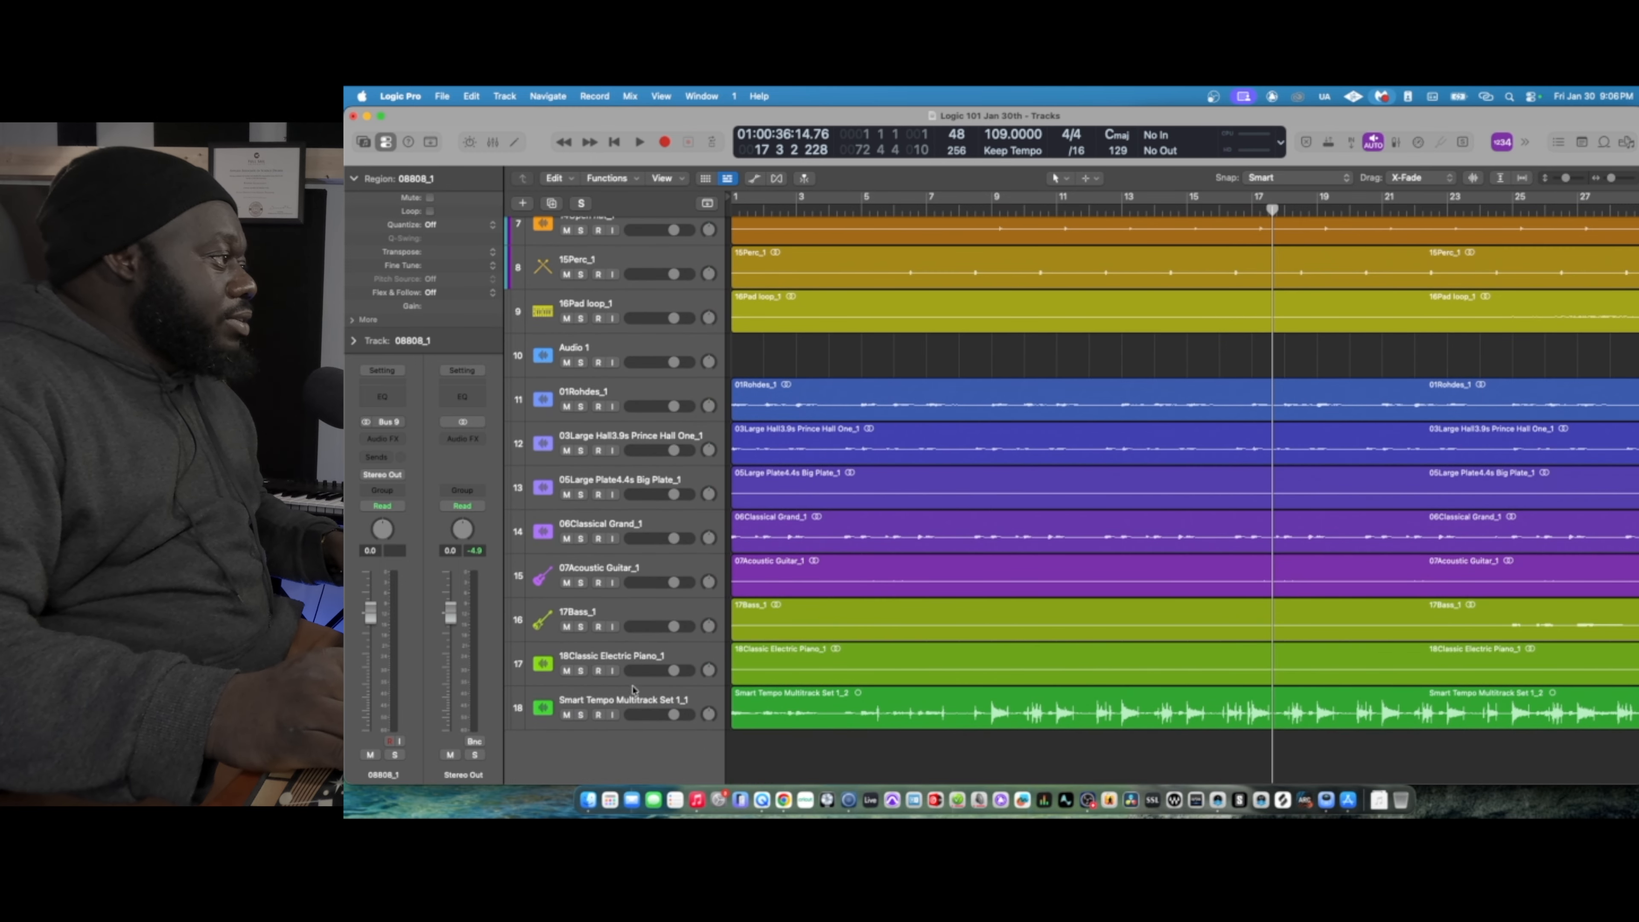
left_click_drag(621, 658, 659, 533)
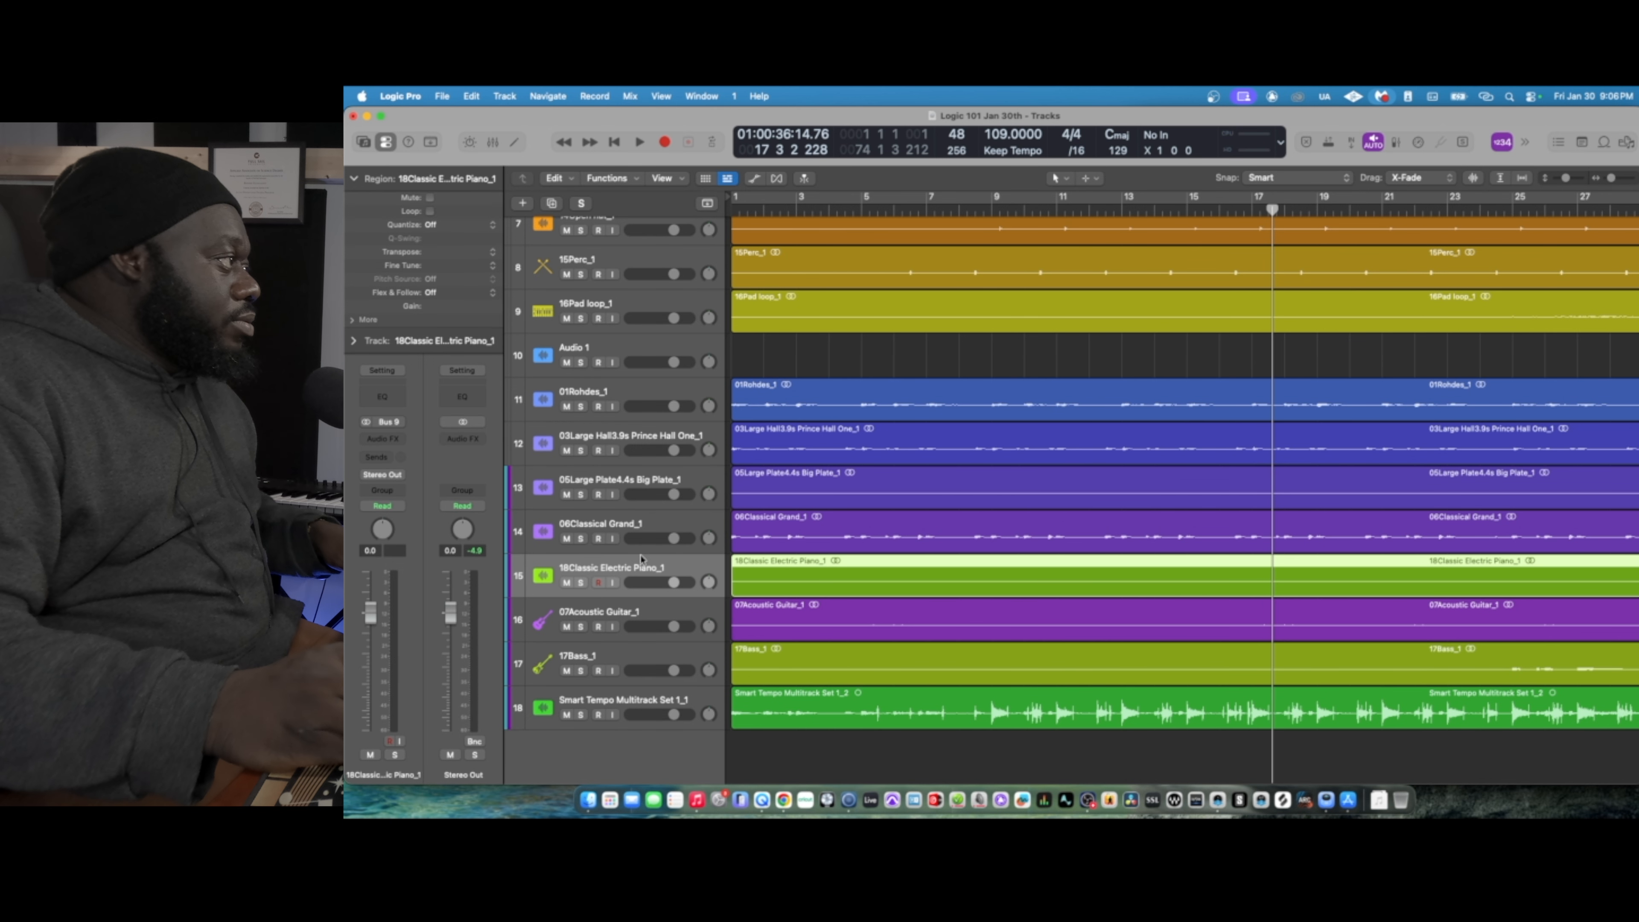
scroll(656, 526, "up", 1)
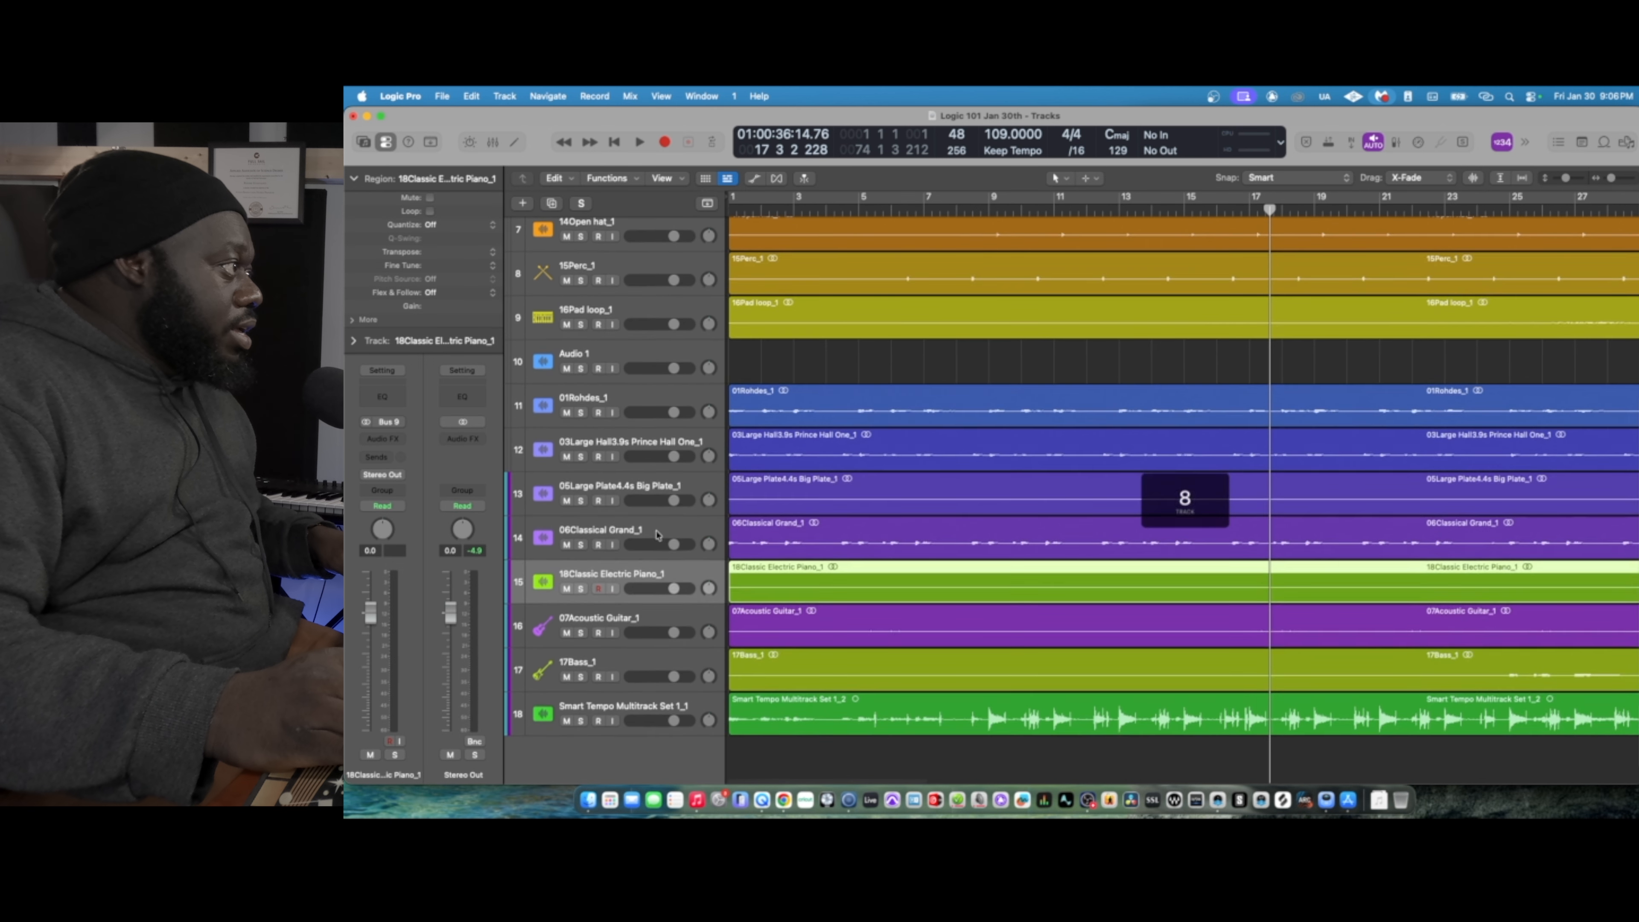
left_click(656, 530, "shift")
left_click_drag(655, 530, 649, 450)
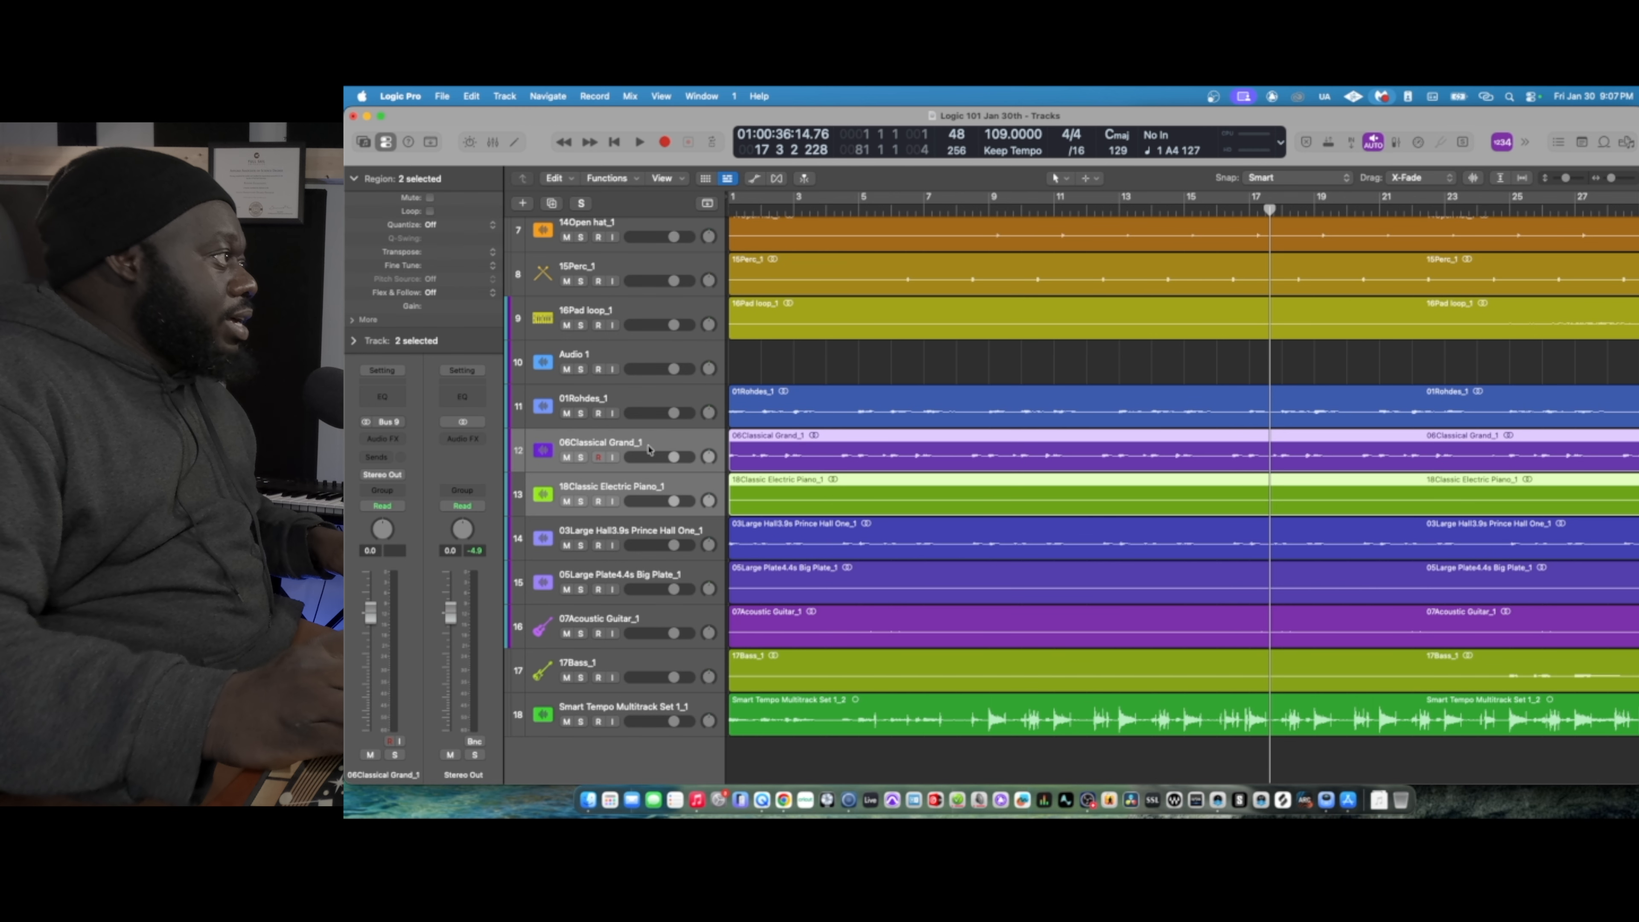
left_click(654, 398, "shift")
left_click_drag(650, 399, 649, 377)
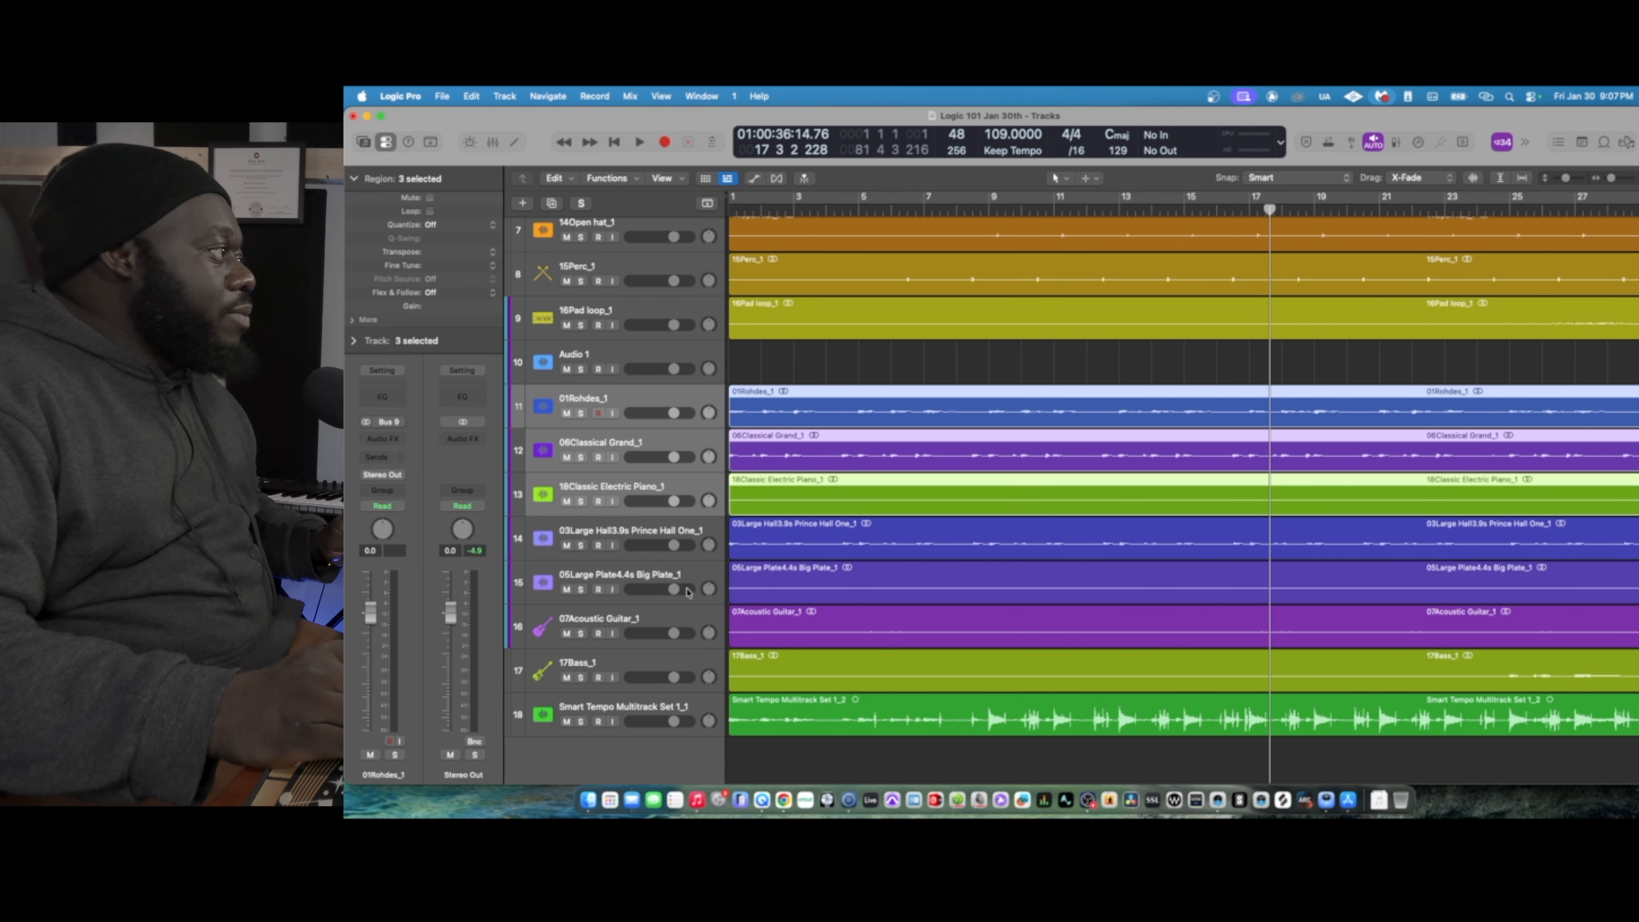
- Move 17Bass_1 directly below 15Perc_1, and place 01Rohdes_1, 06Classical Grand_1 and 18Classic Electric Piano_1 together beneath the bass
left_click(639, 666)
left_click_drag(643, 666, 706, 312)
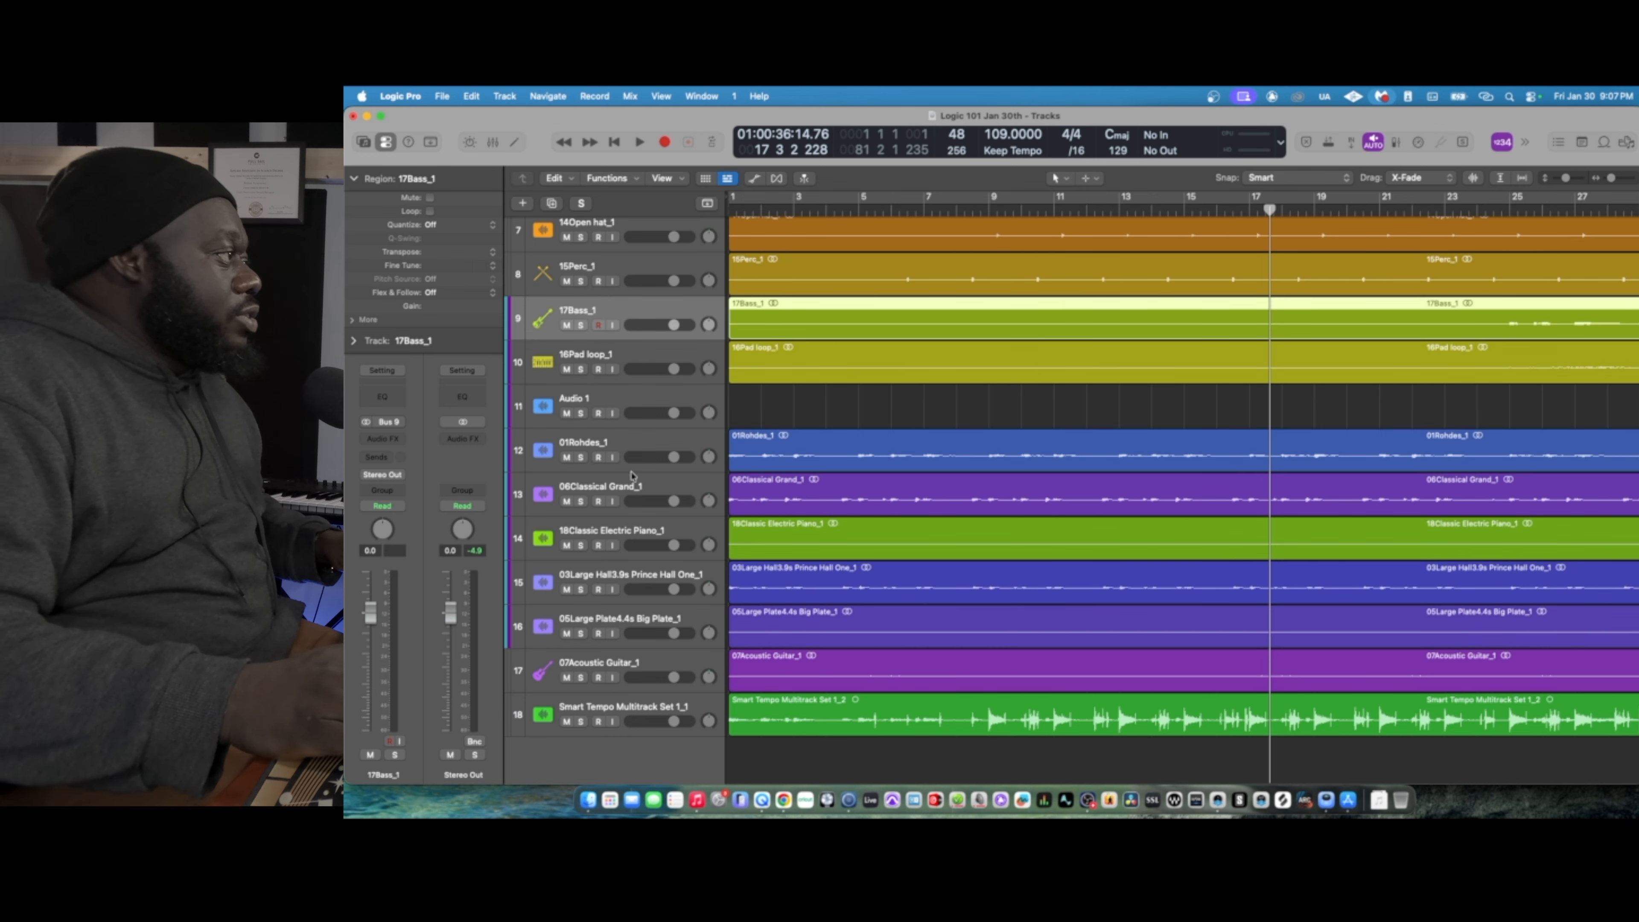
left_click(634, 443)
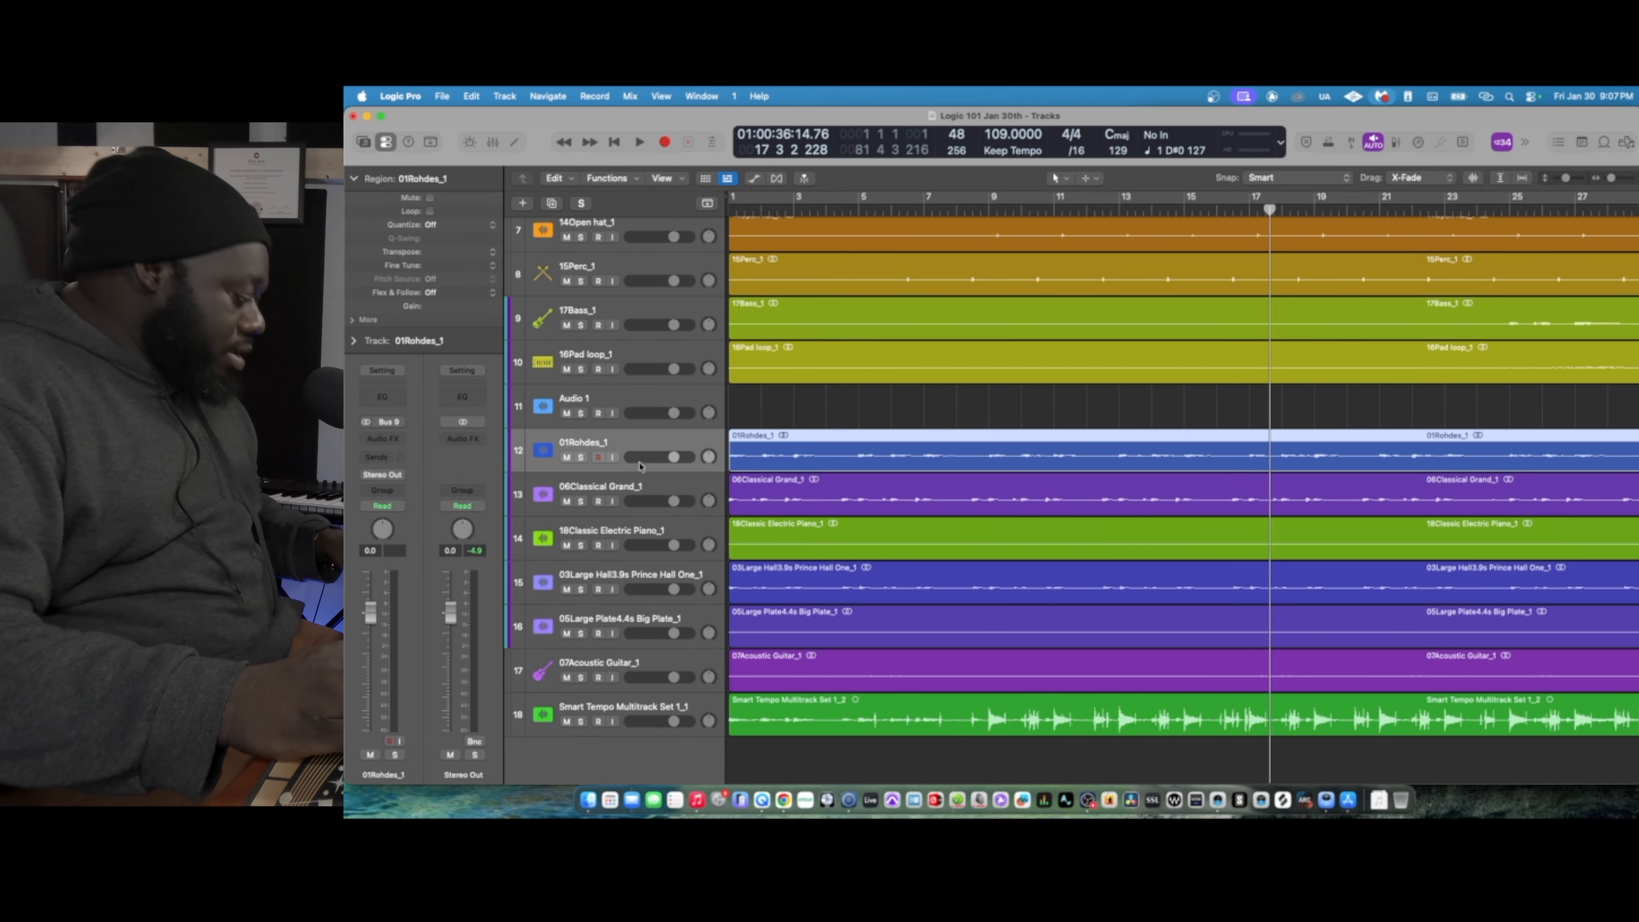
left_click(647, 533, "shift")
left_click_drag(639, 443, 691, 396)
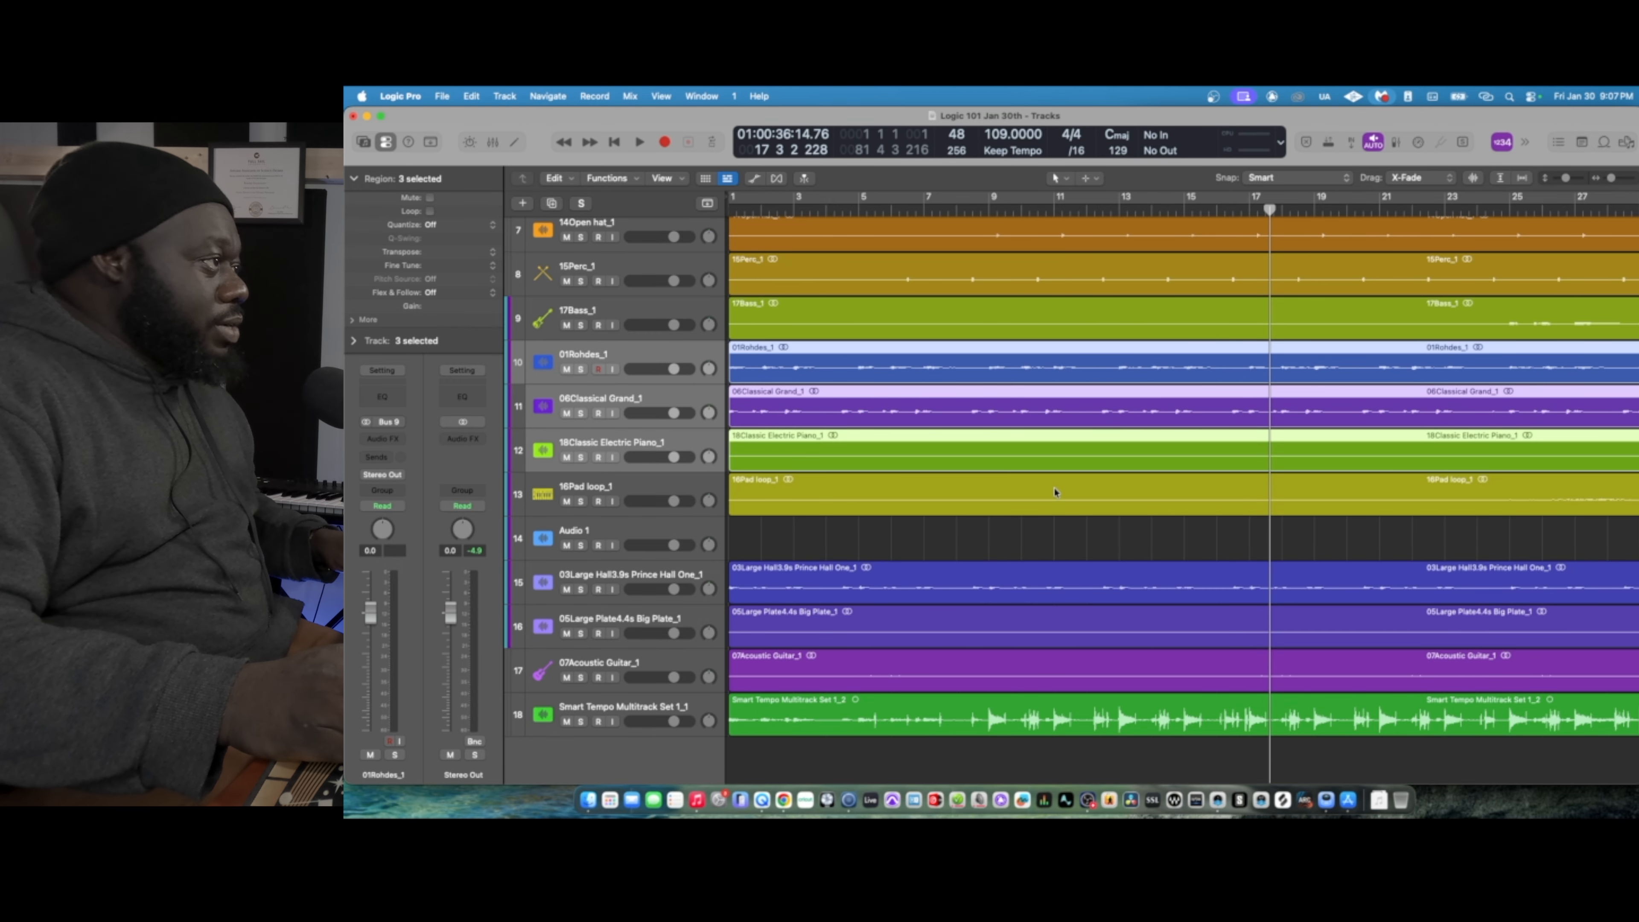
- Move the 07Acoustic Guitar_1 track and then the Large Hall and Large Plate reverb tracks above Audio 1, below 16Pad loop_1
left_click(643, 493)
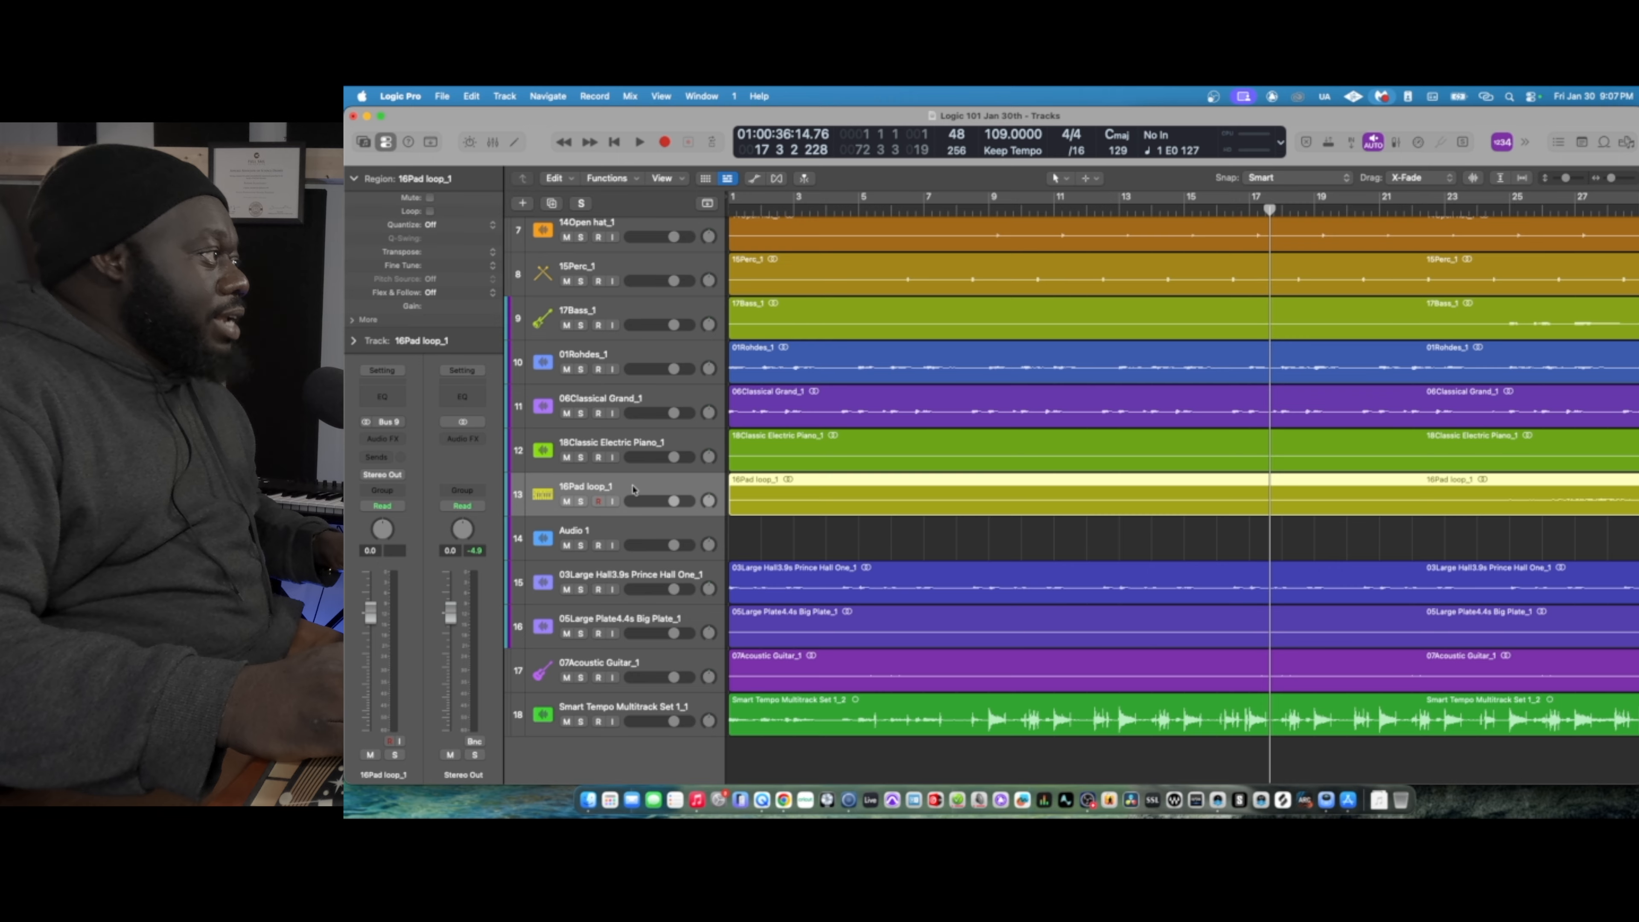
left_click_drag(634, 661, 648, 535)
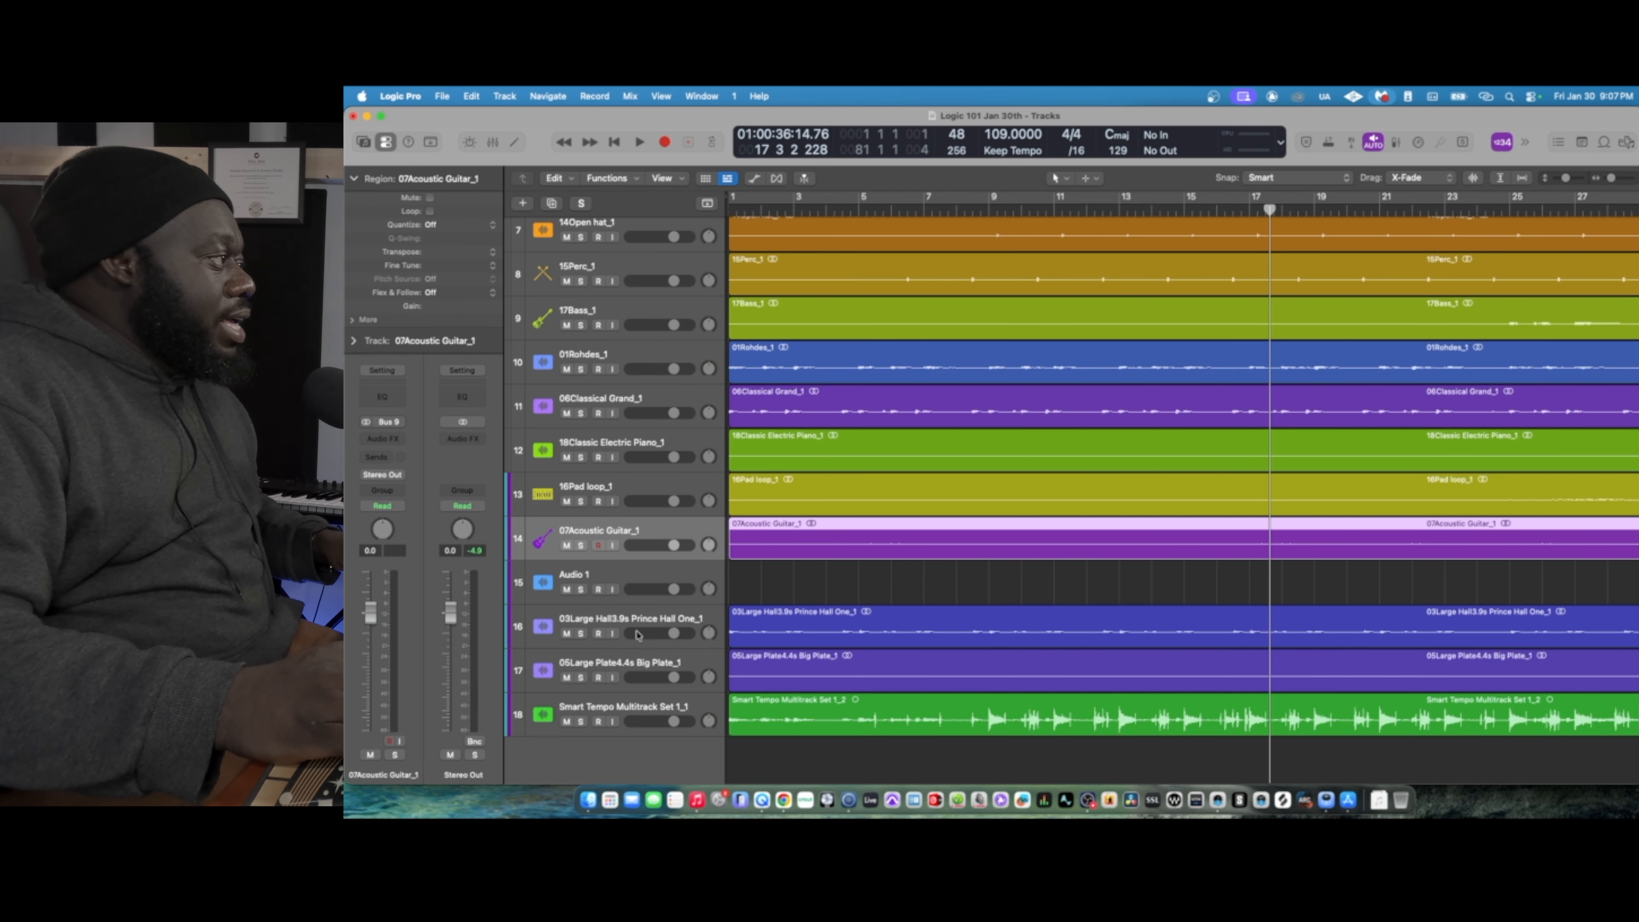
left_click(647, 618)
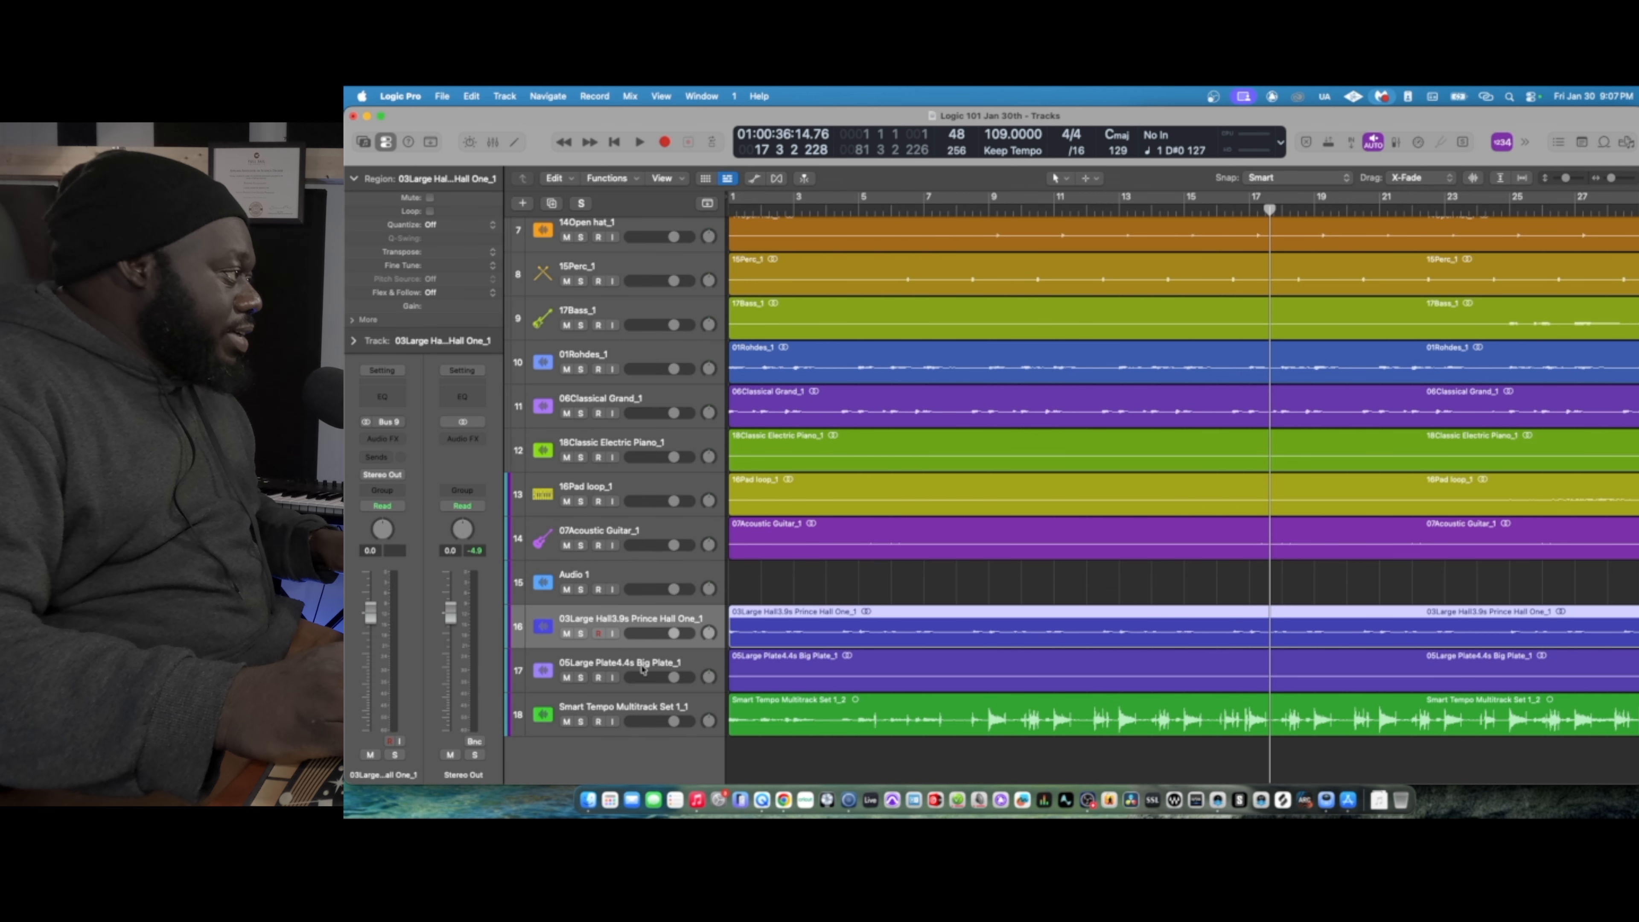
left_click(636, 665, "shift")
scroll(652, 652, "up", 5)
scroll(659, 647, "down", 6)
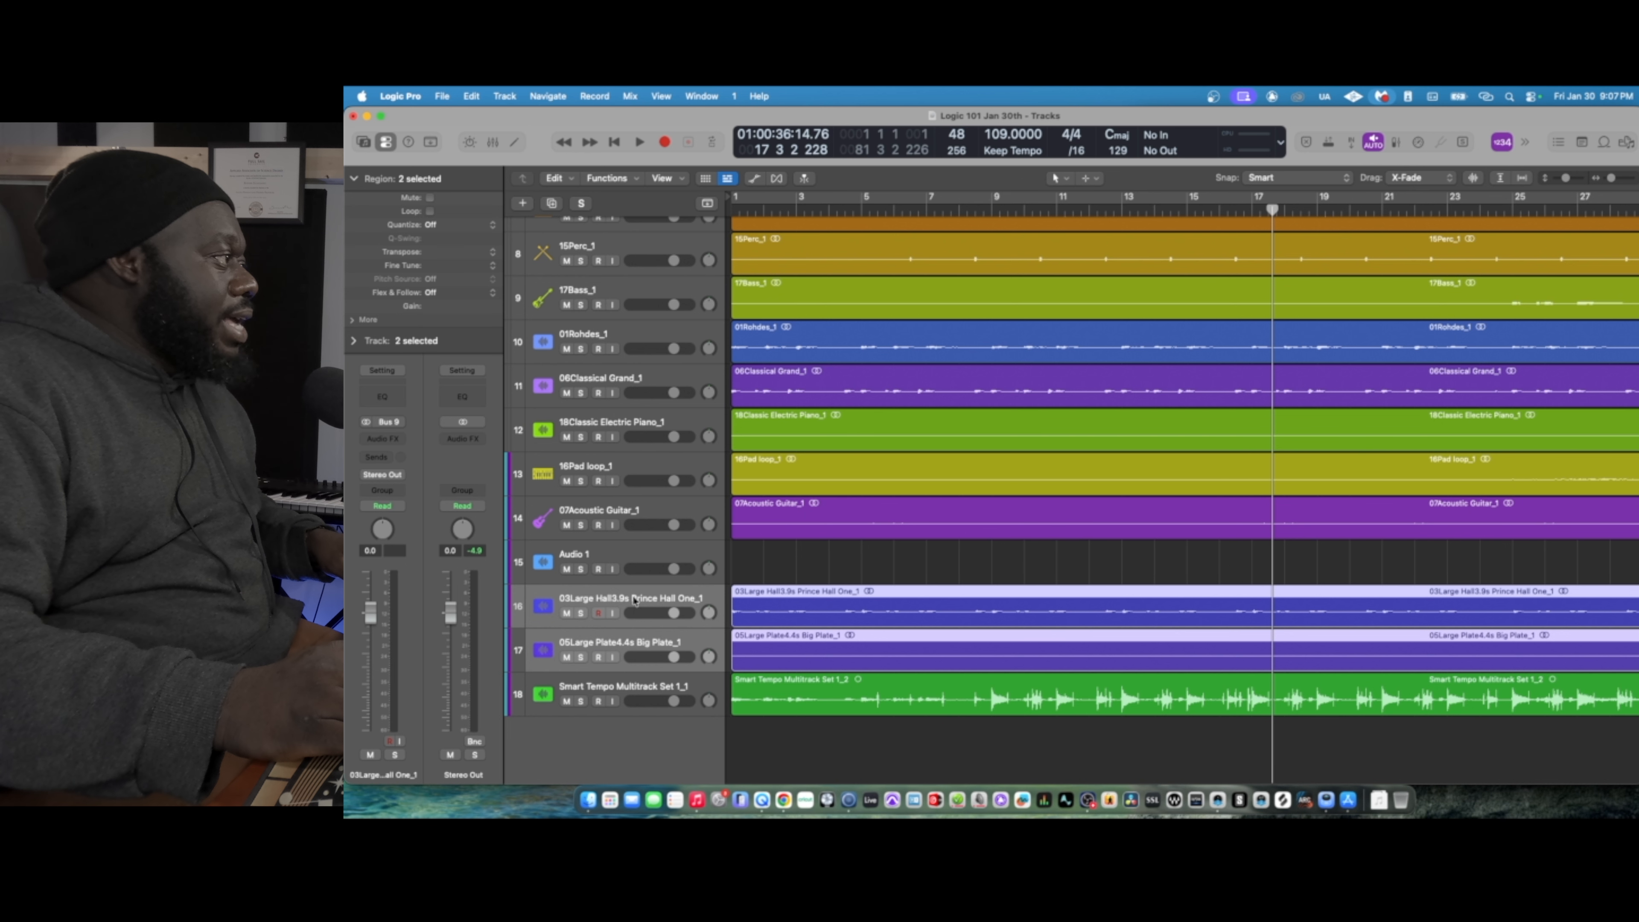
left_click_drag(634, 595, 638, 551)
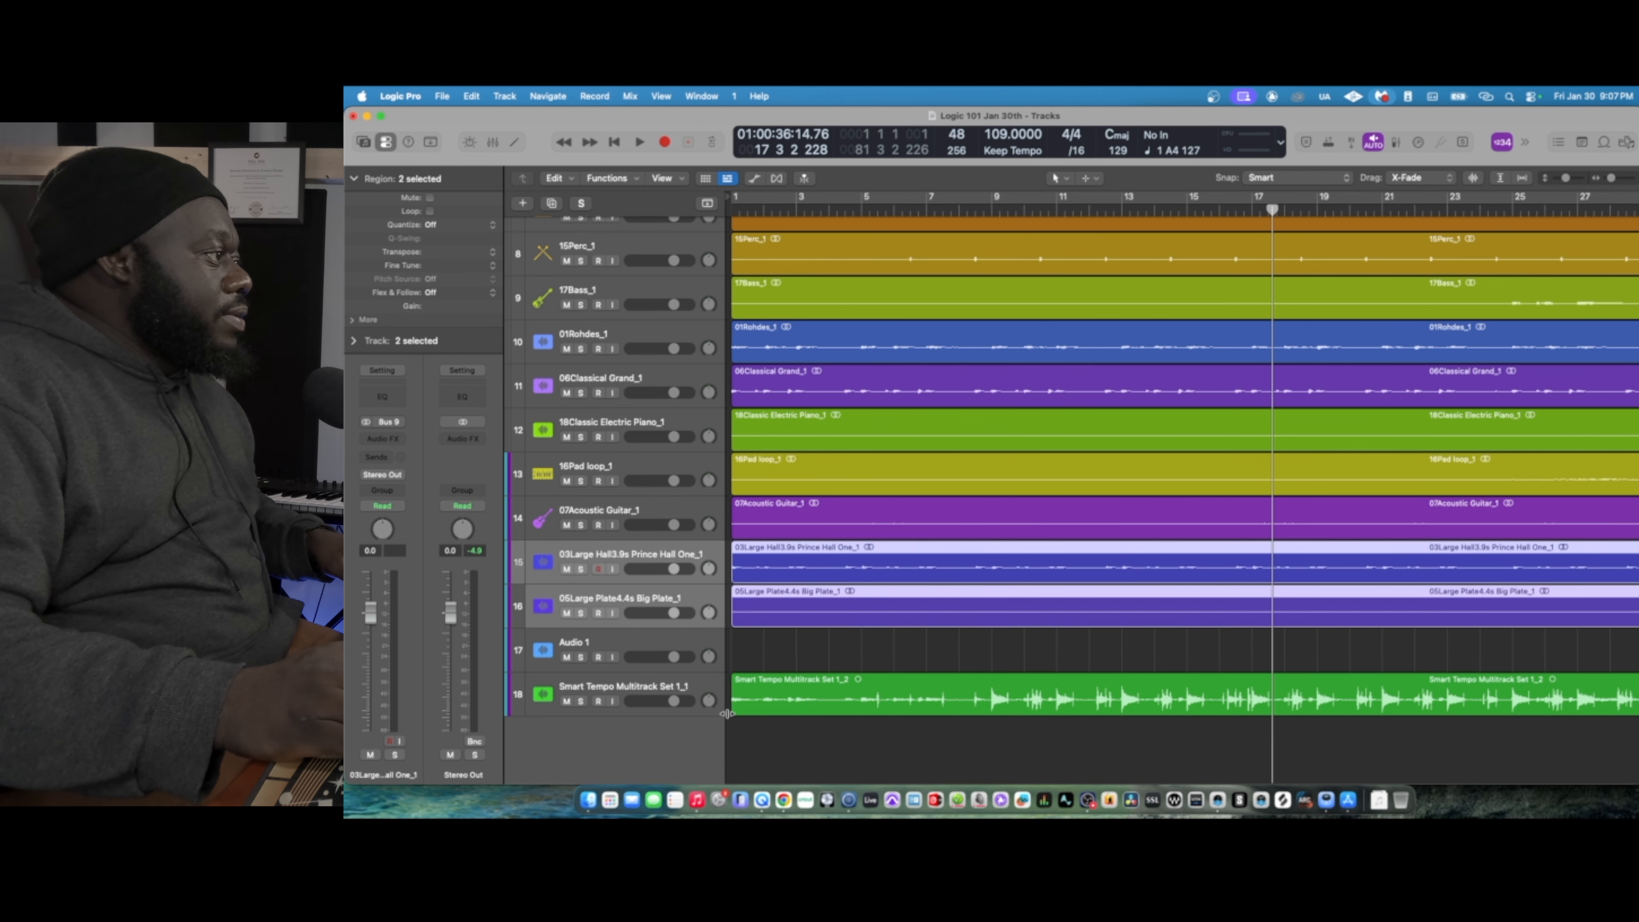
- Mute the Smart Tempo Multitrack Set 1_1 track and hide it from the track list
left_click(640, 686)
scroll(1031, 713, "right", 5)
scroll(1031, 713, "right", 3)
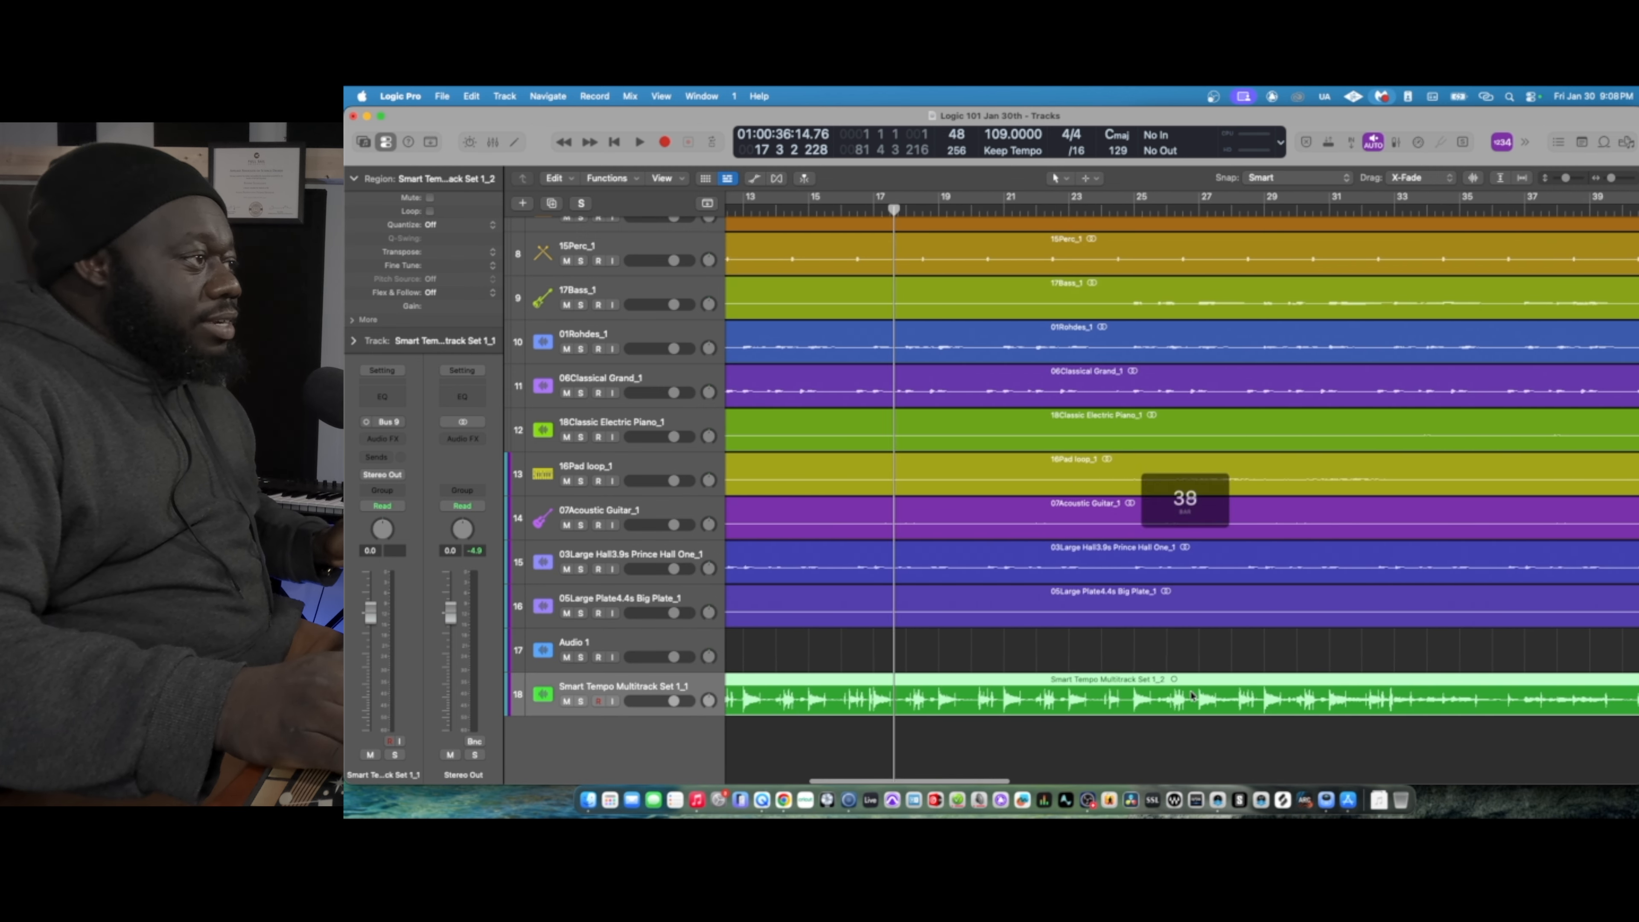
left_click(566, 702)
scroll(659, 689, "left", 6)
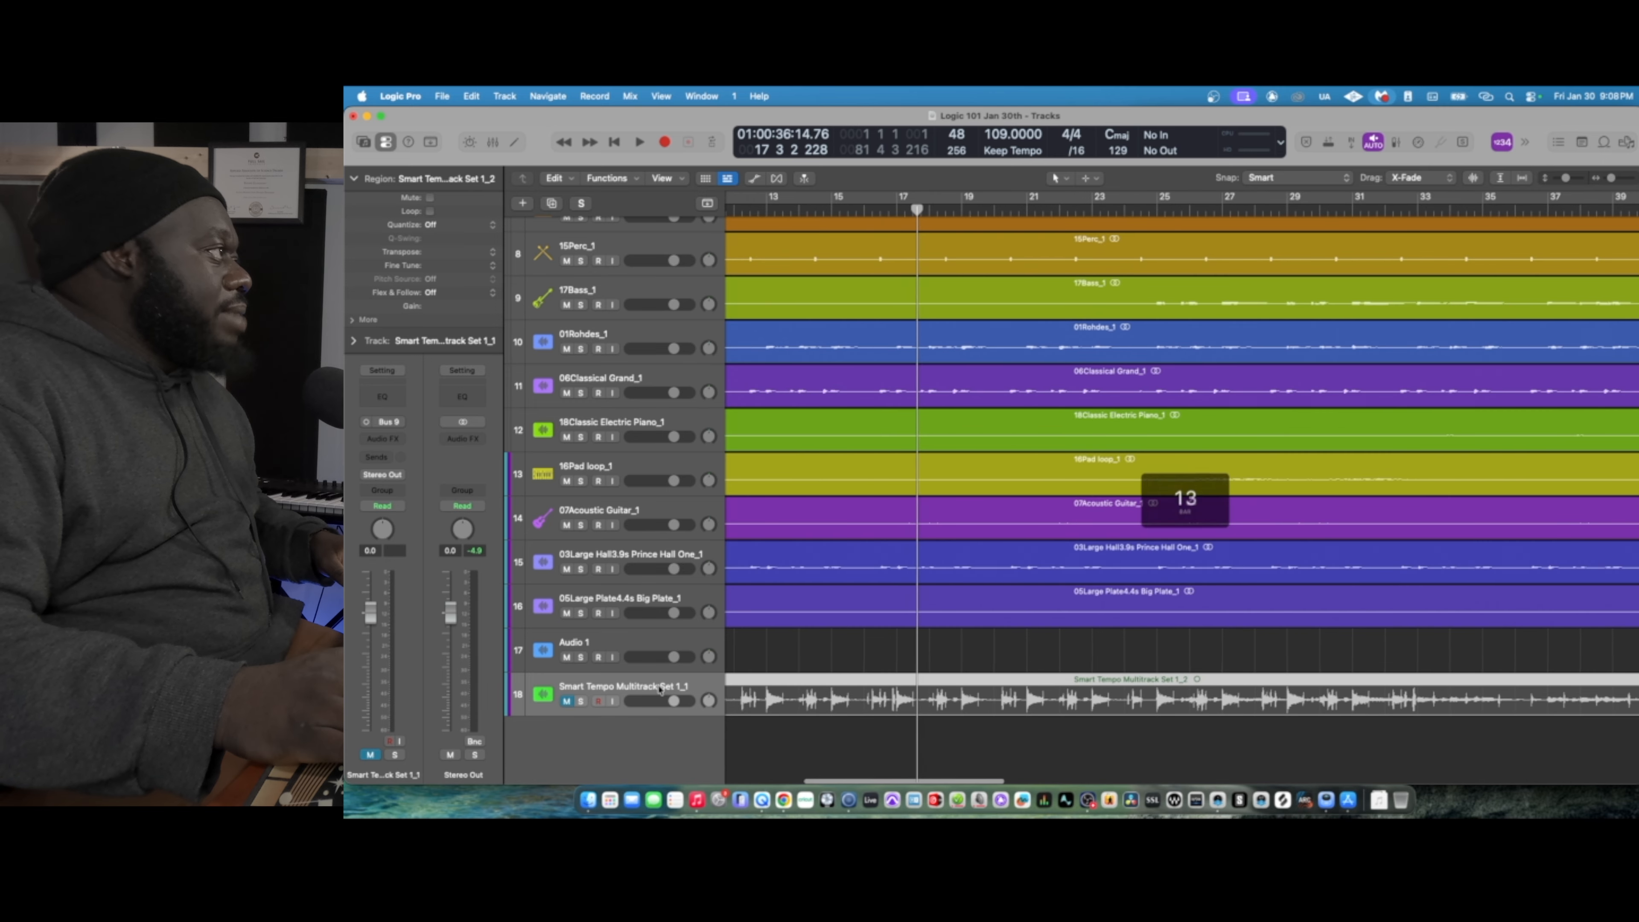
right_click(645, 687)
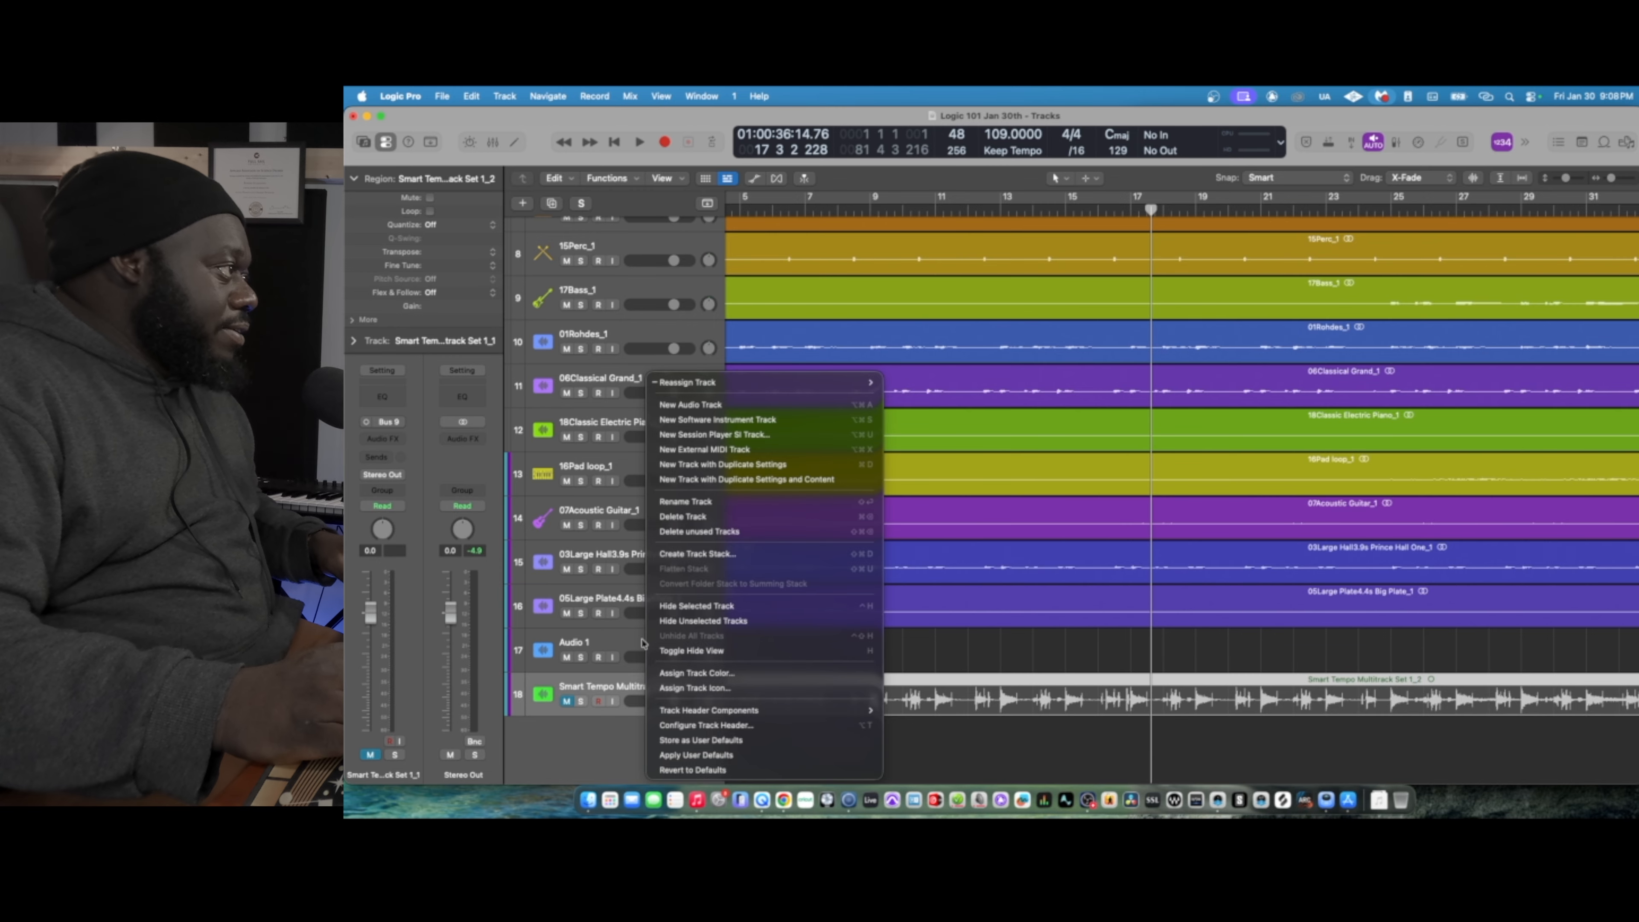
left_click(735, 600)
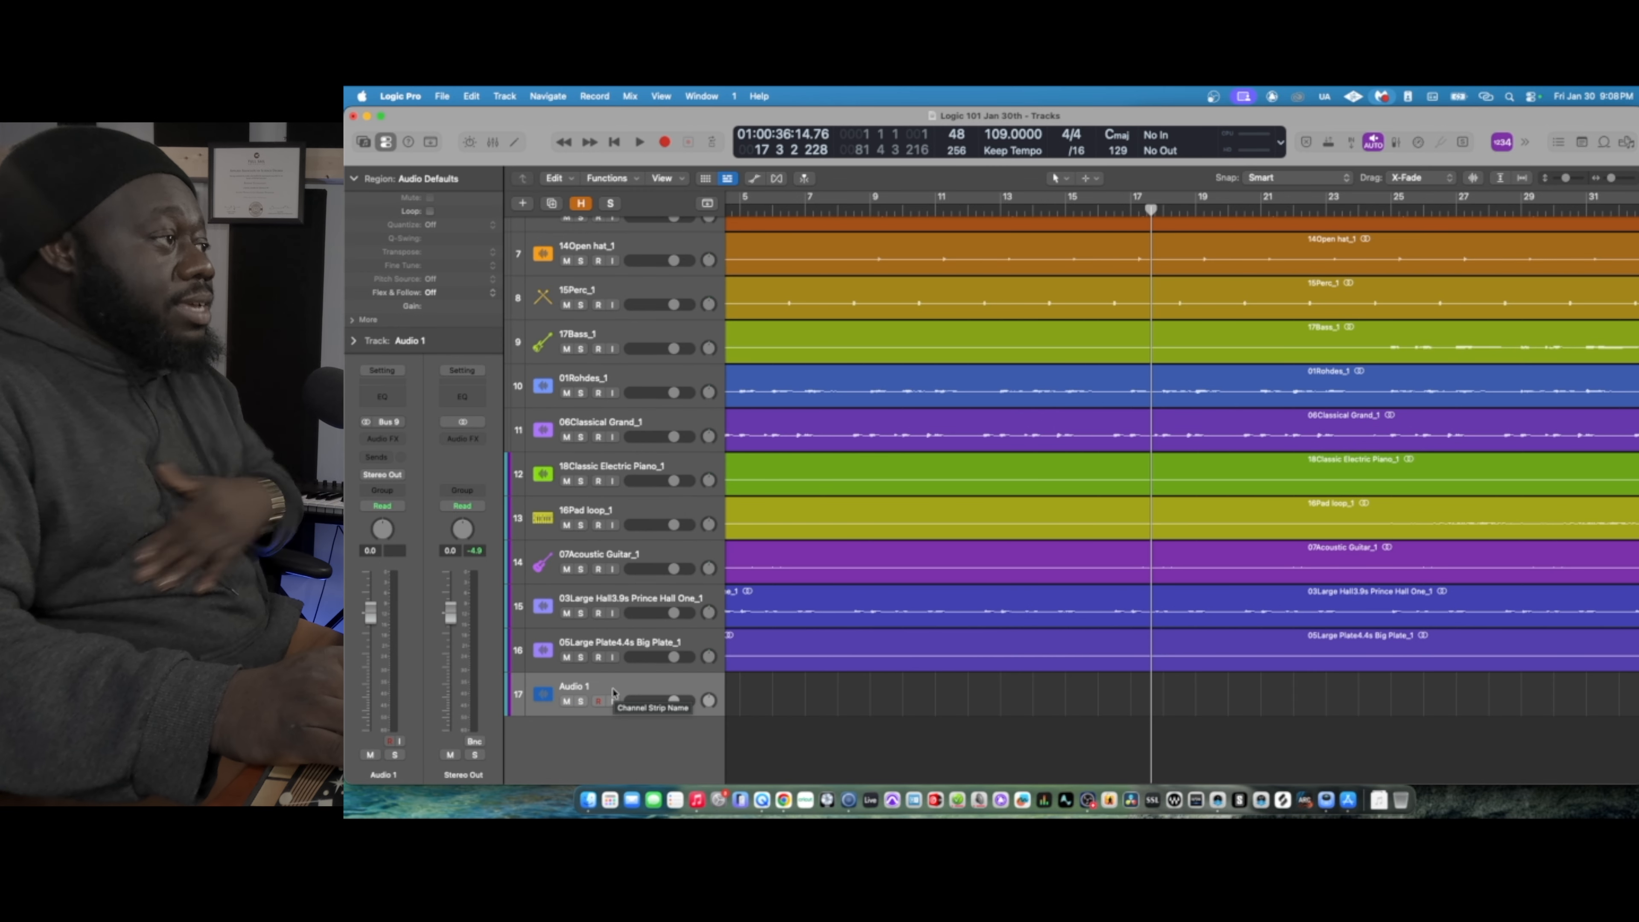
- Select the tracks from 08808_1 through 15Perc_1 and group them in a summing track stack
scroll(959, 383, "up", 6)
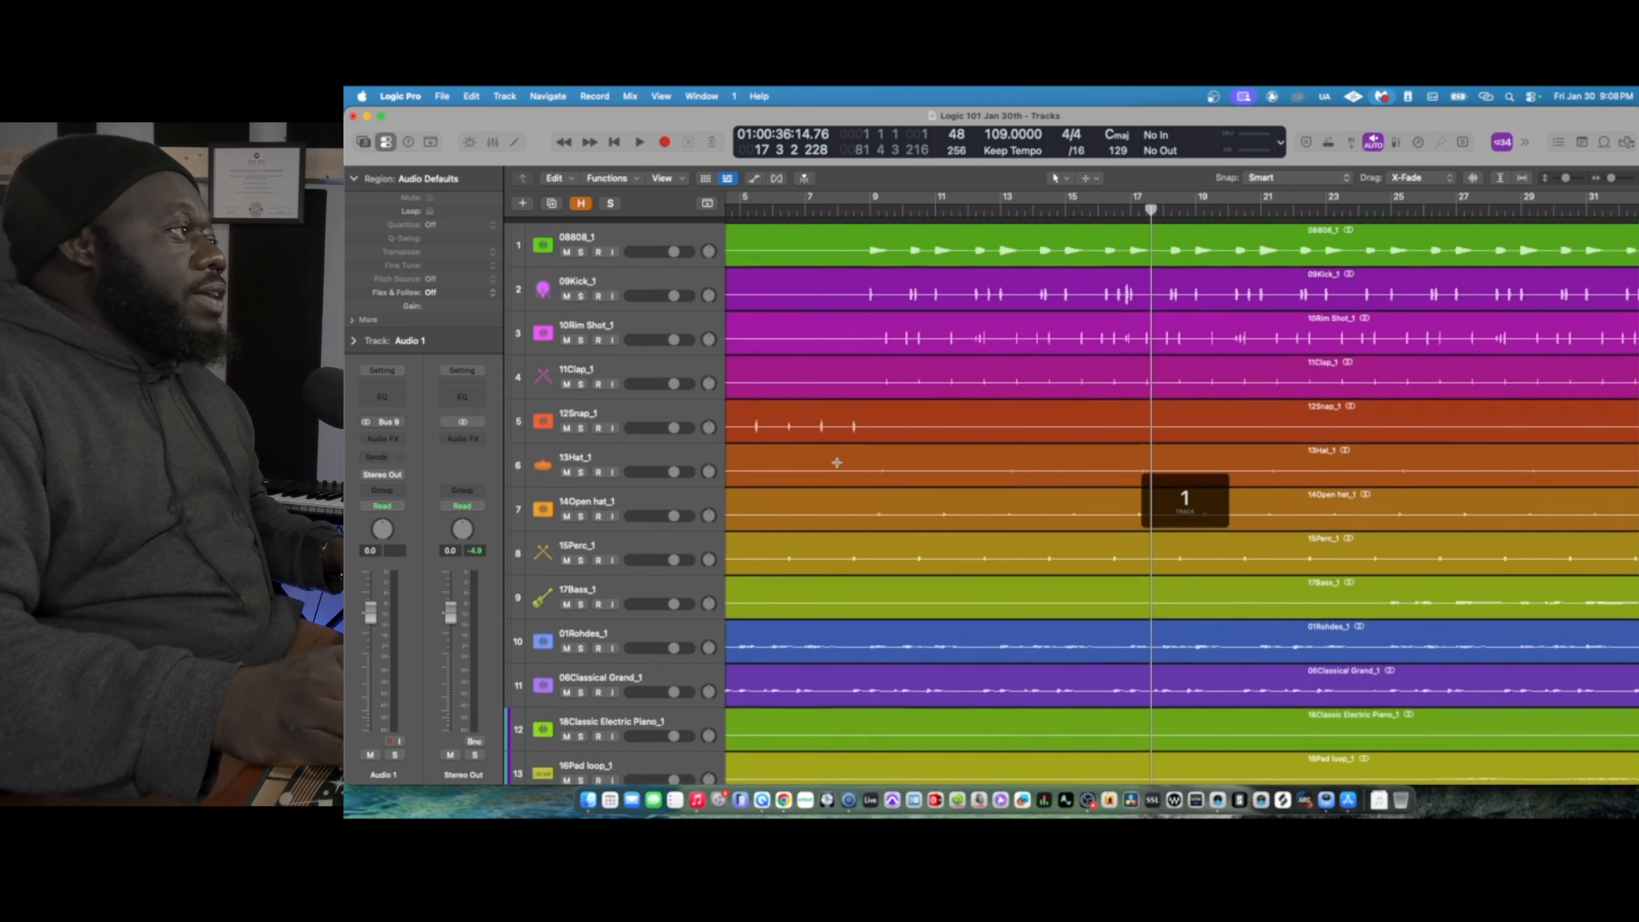
scroll(1155, 377, "left", 4)
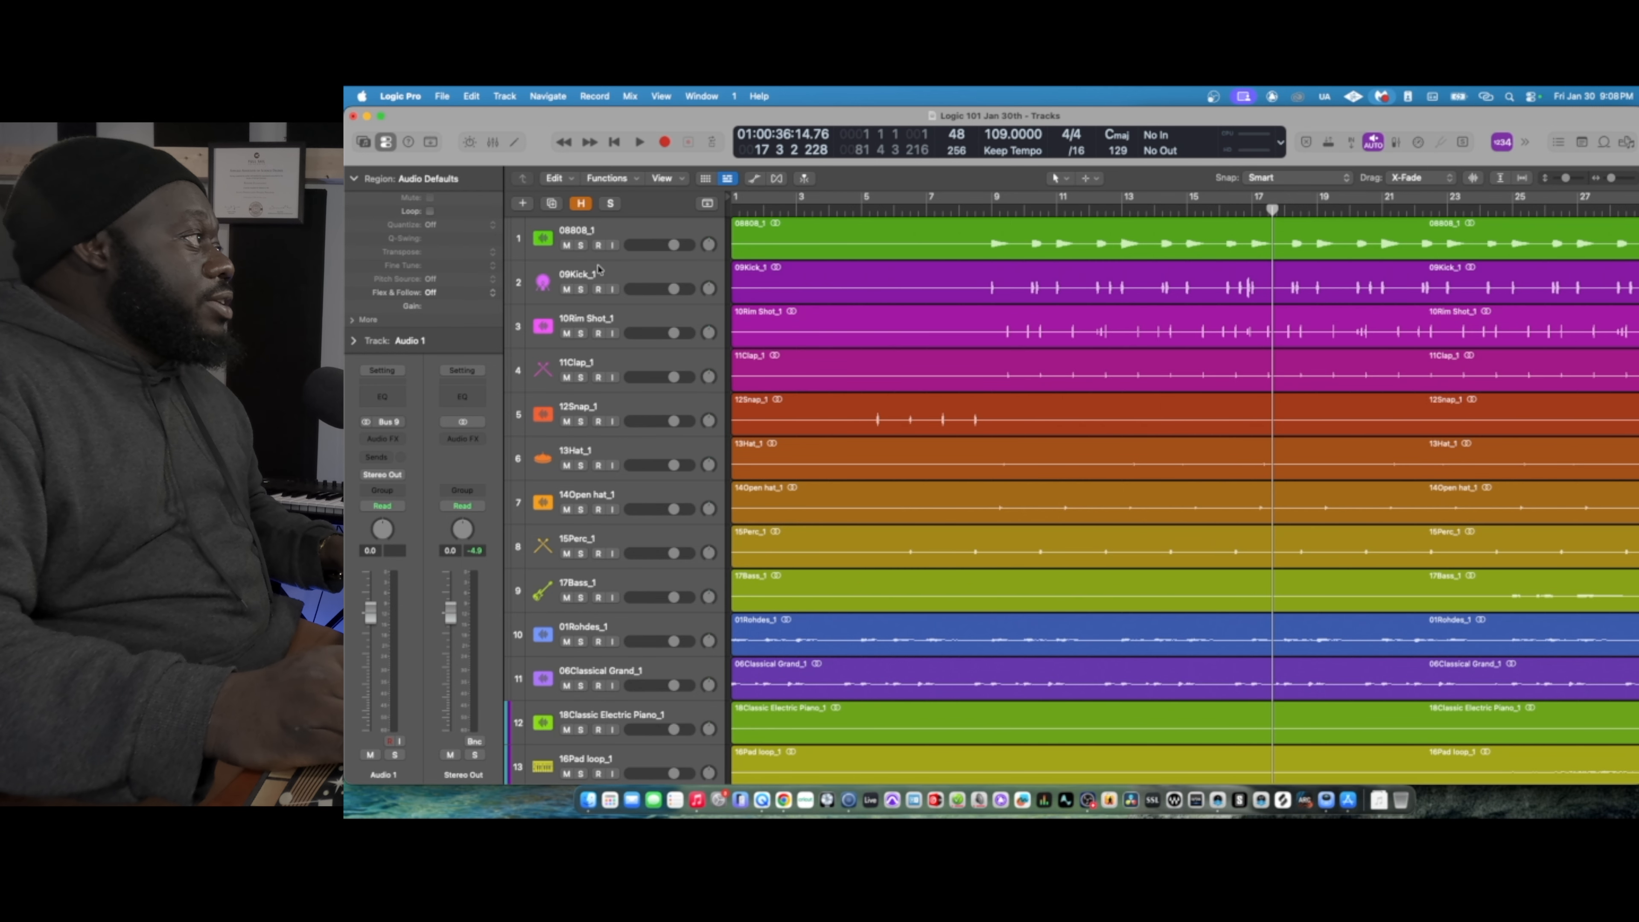
left_click(627, 236)
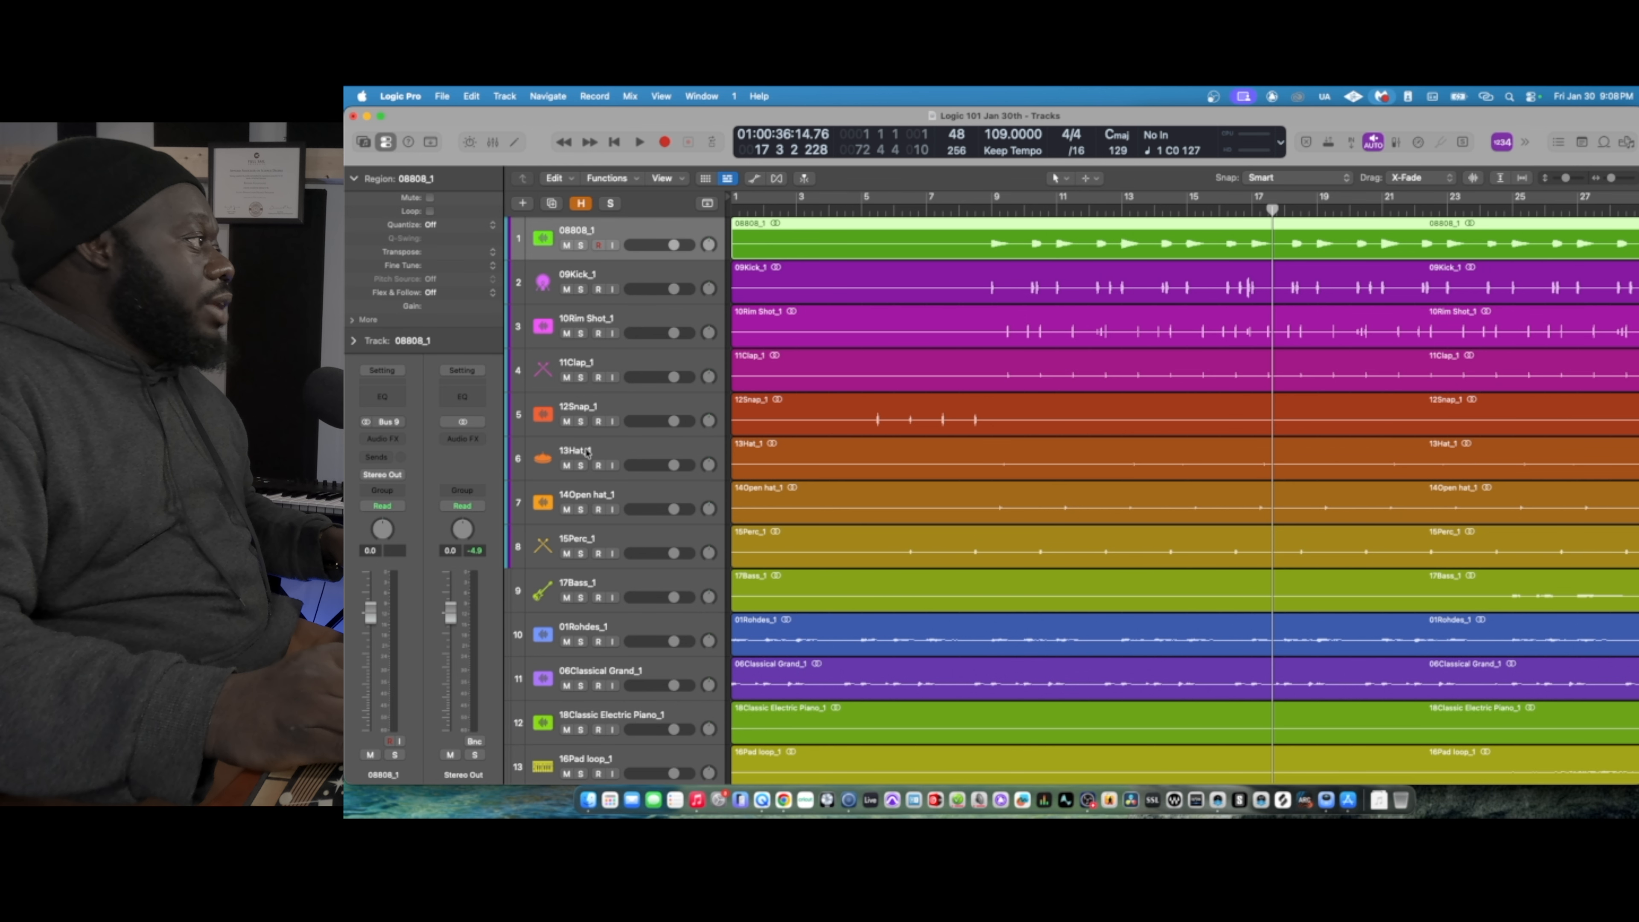
left_click(612, 545, "shift")
key("super+shift+d")
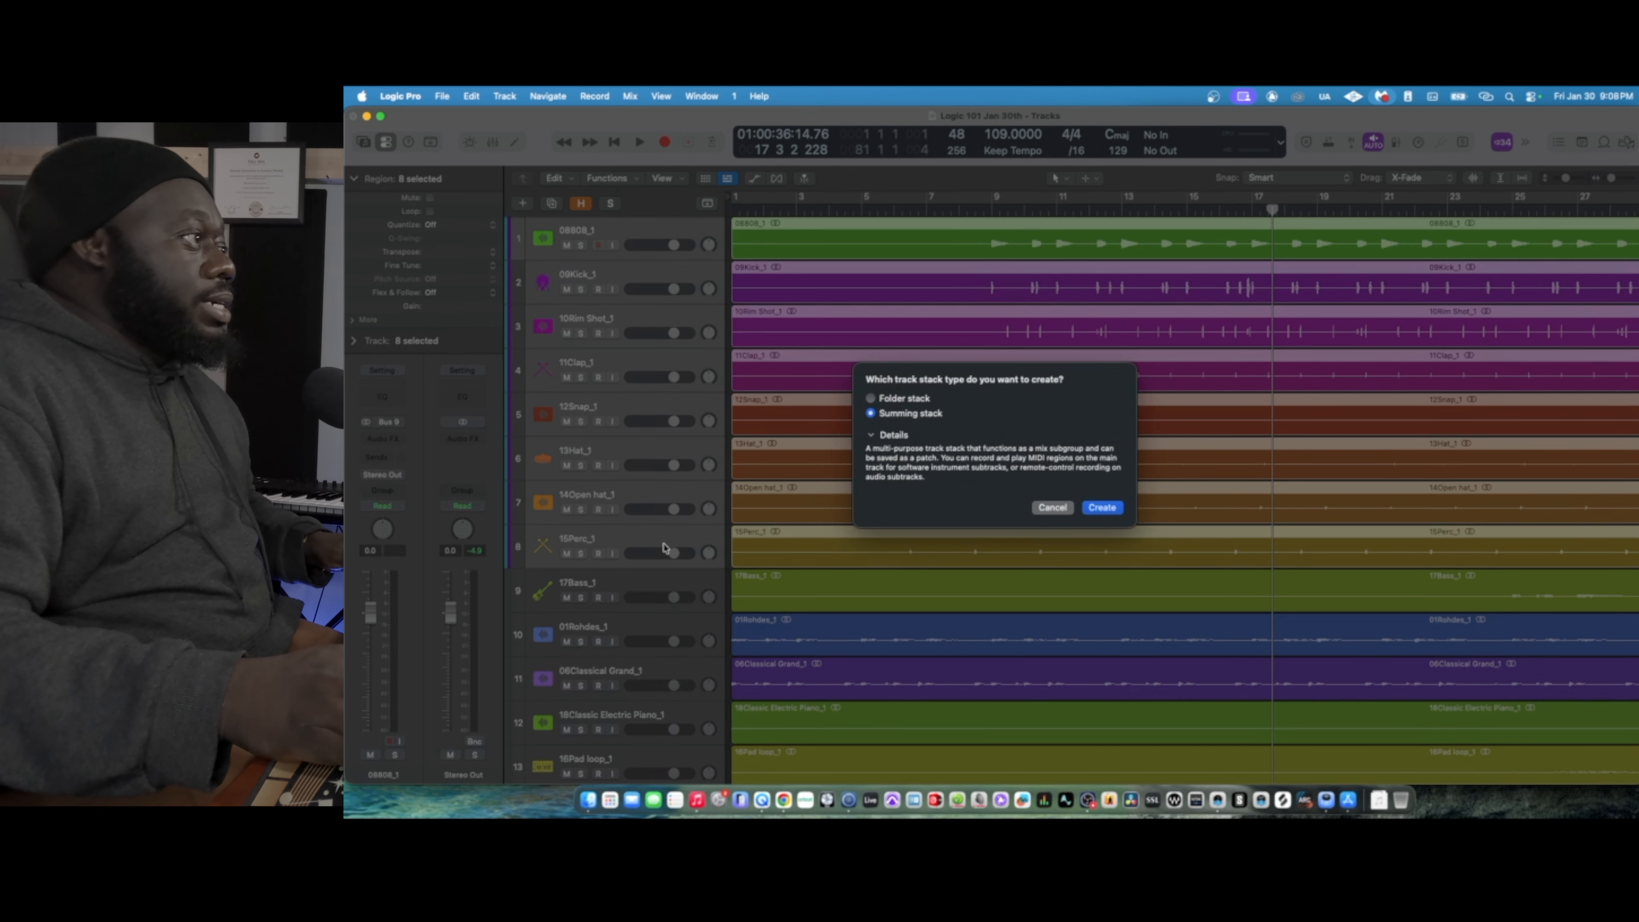
left_click(1111, 508)
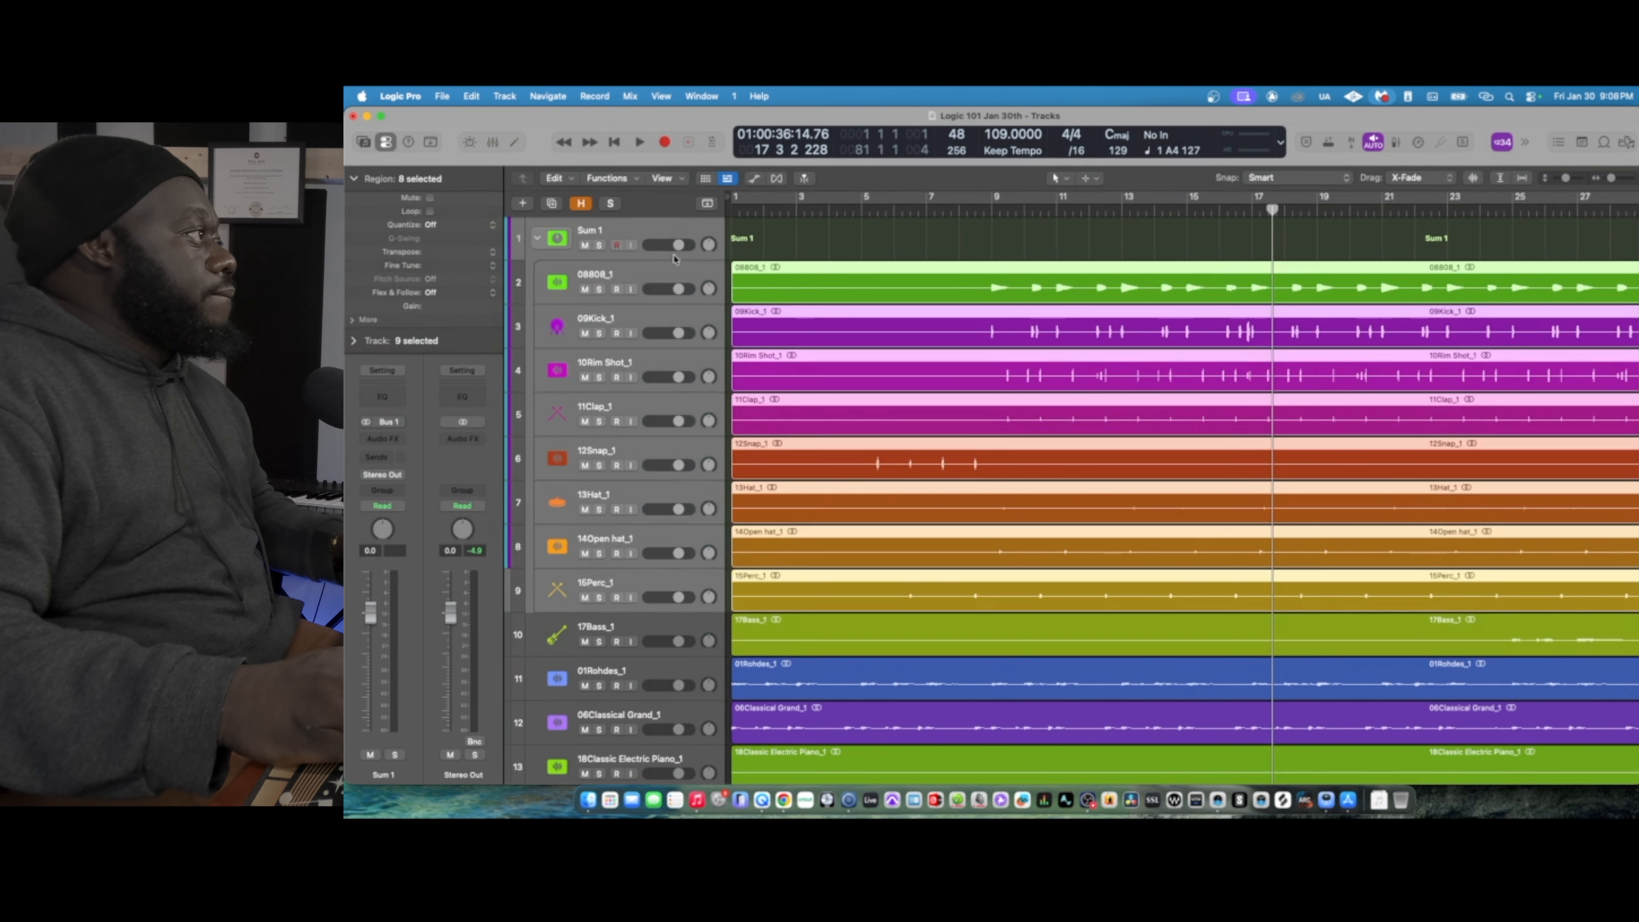
- Rename the summing stack that holds the drum and percussion tracks as Drums
double_click(592, 235)
type("Drums")
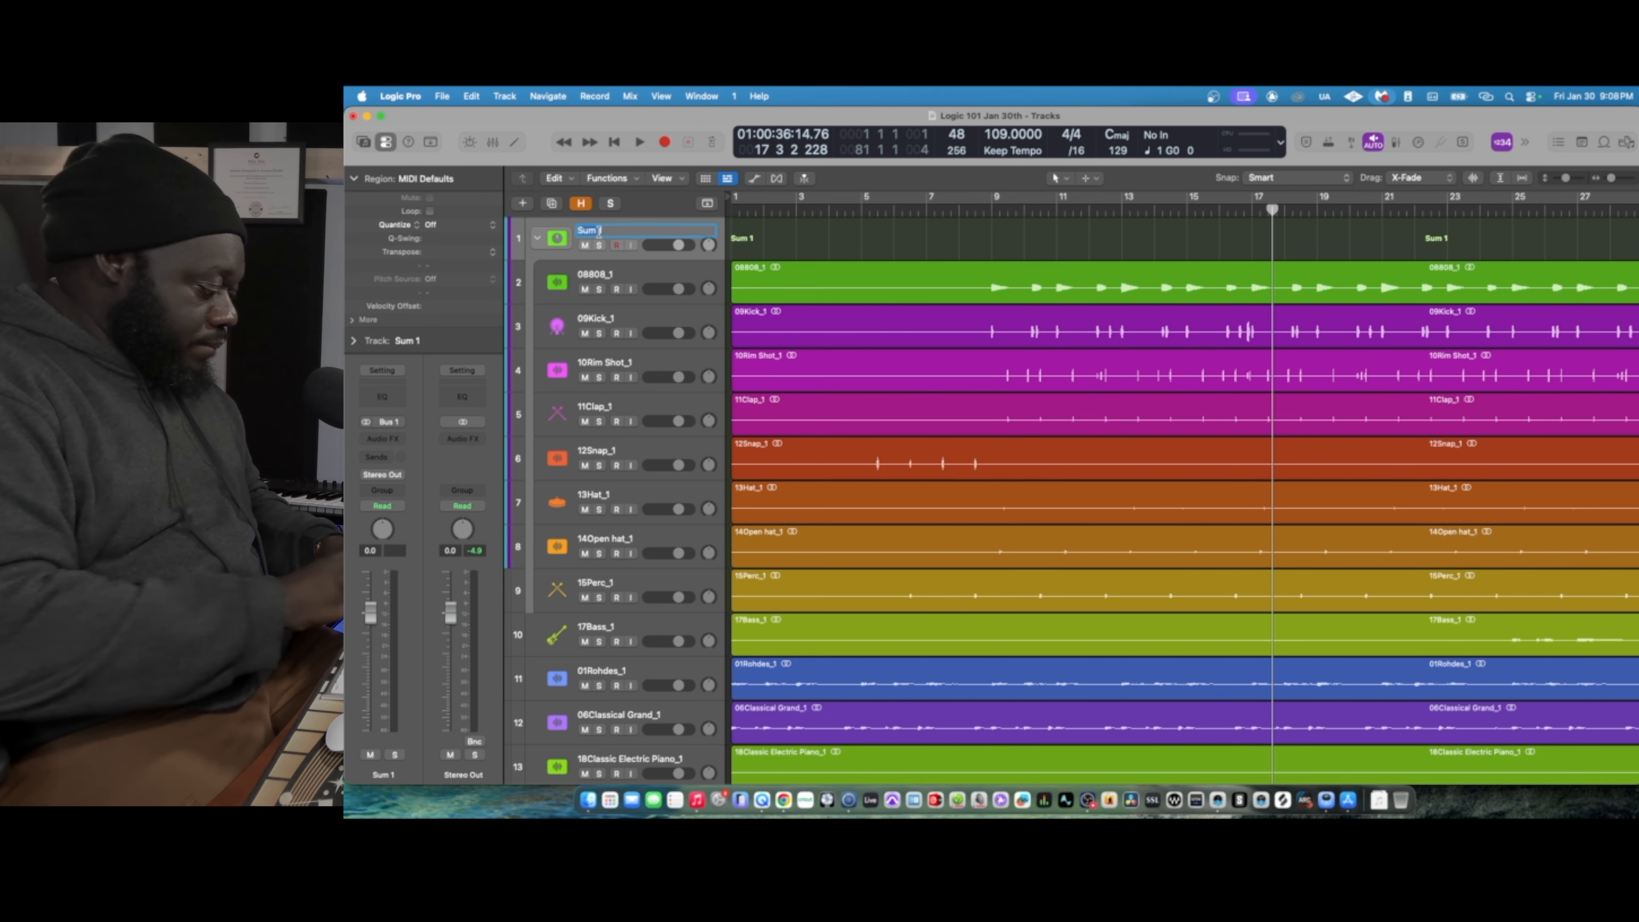
key("Return")
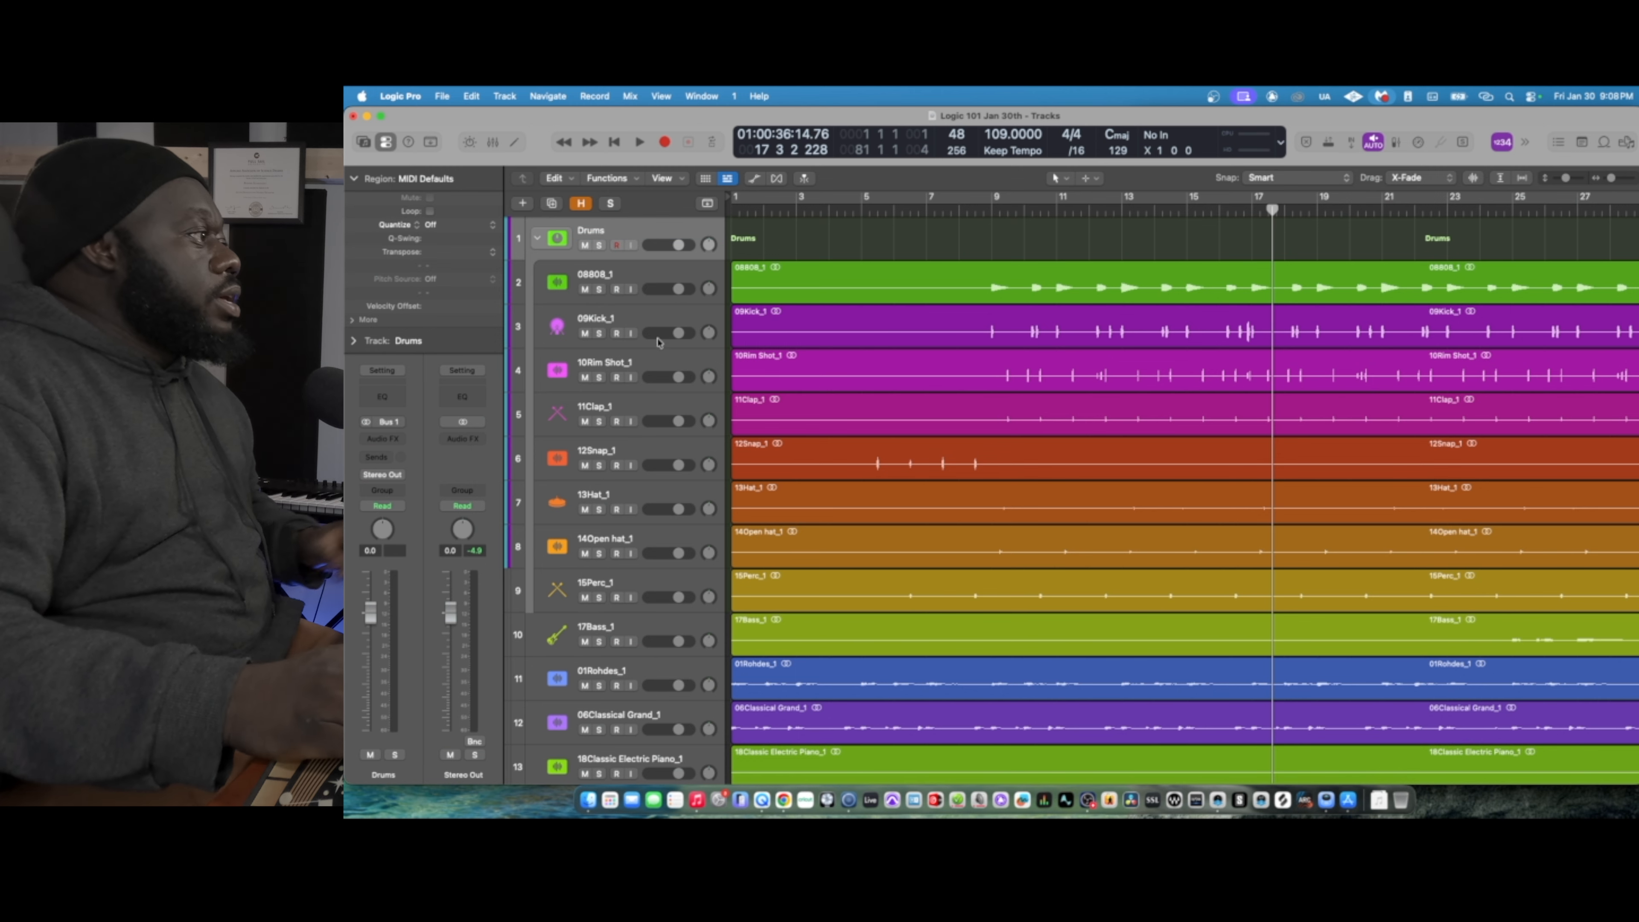
- Select the tracks from 01Rohdes_1 through 16Pad loop_1 and group them in a summing track stack
scroll(689, 566, "down", 5)
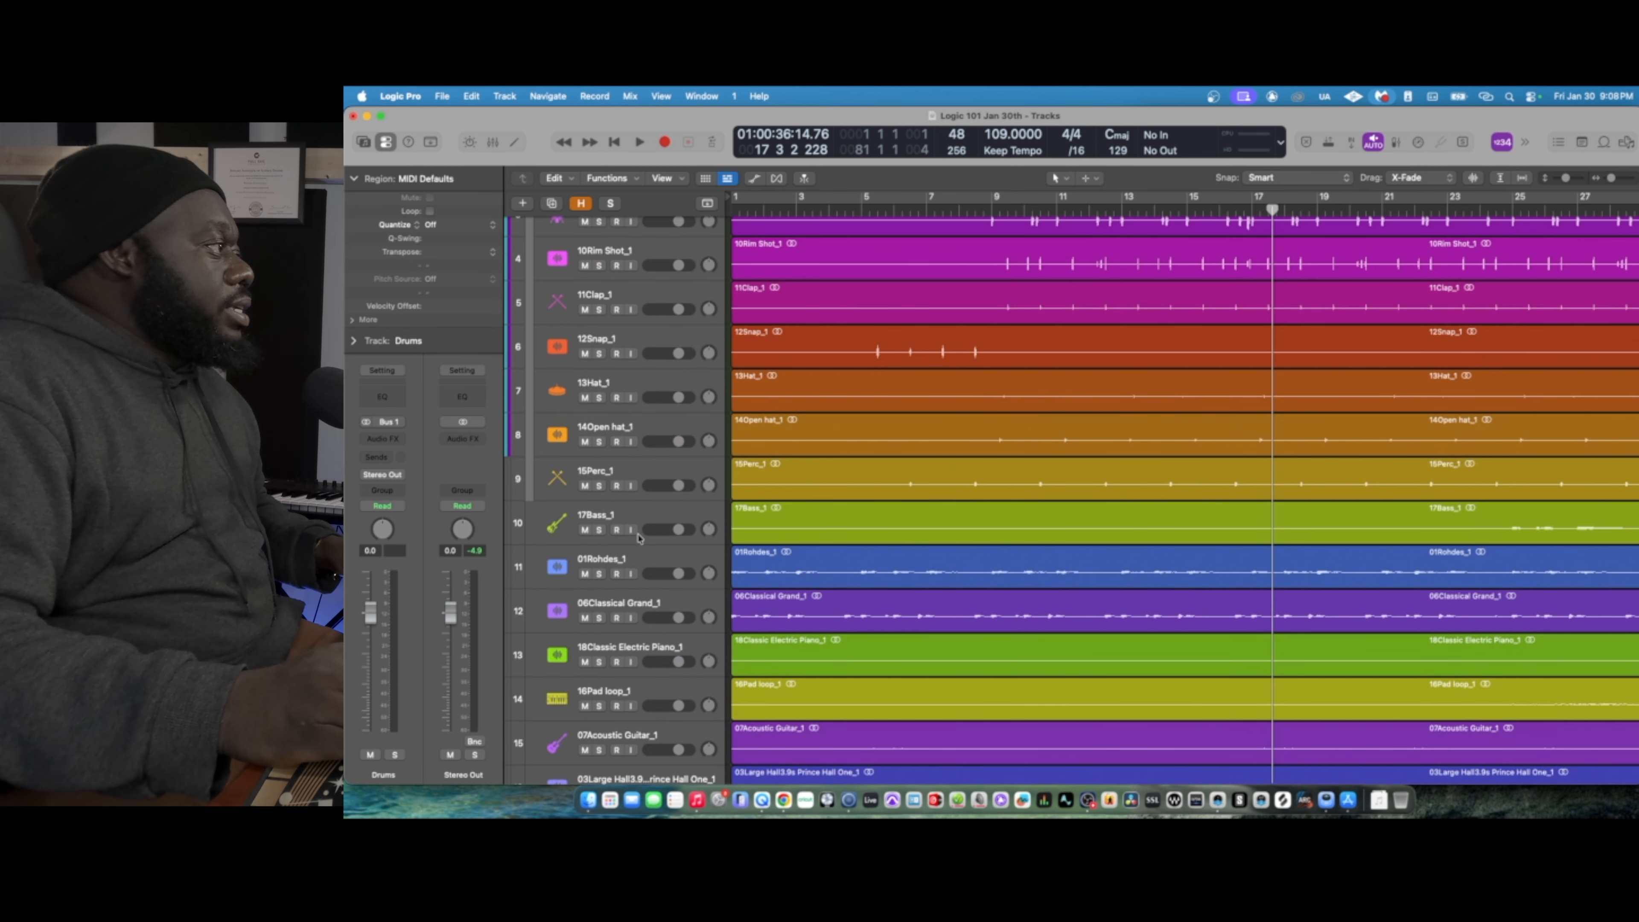
left_click(650, 522)
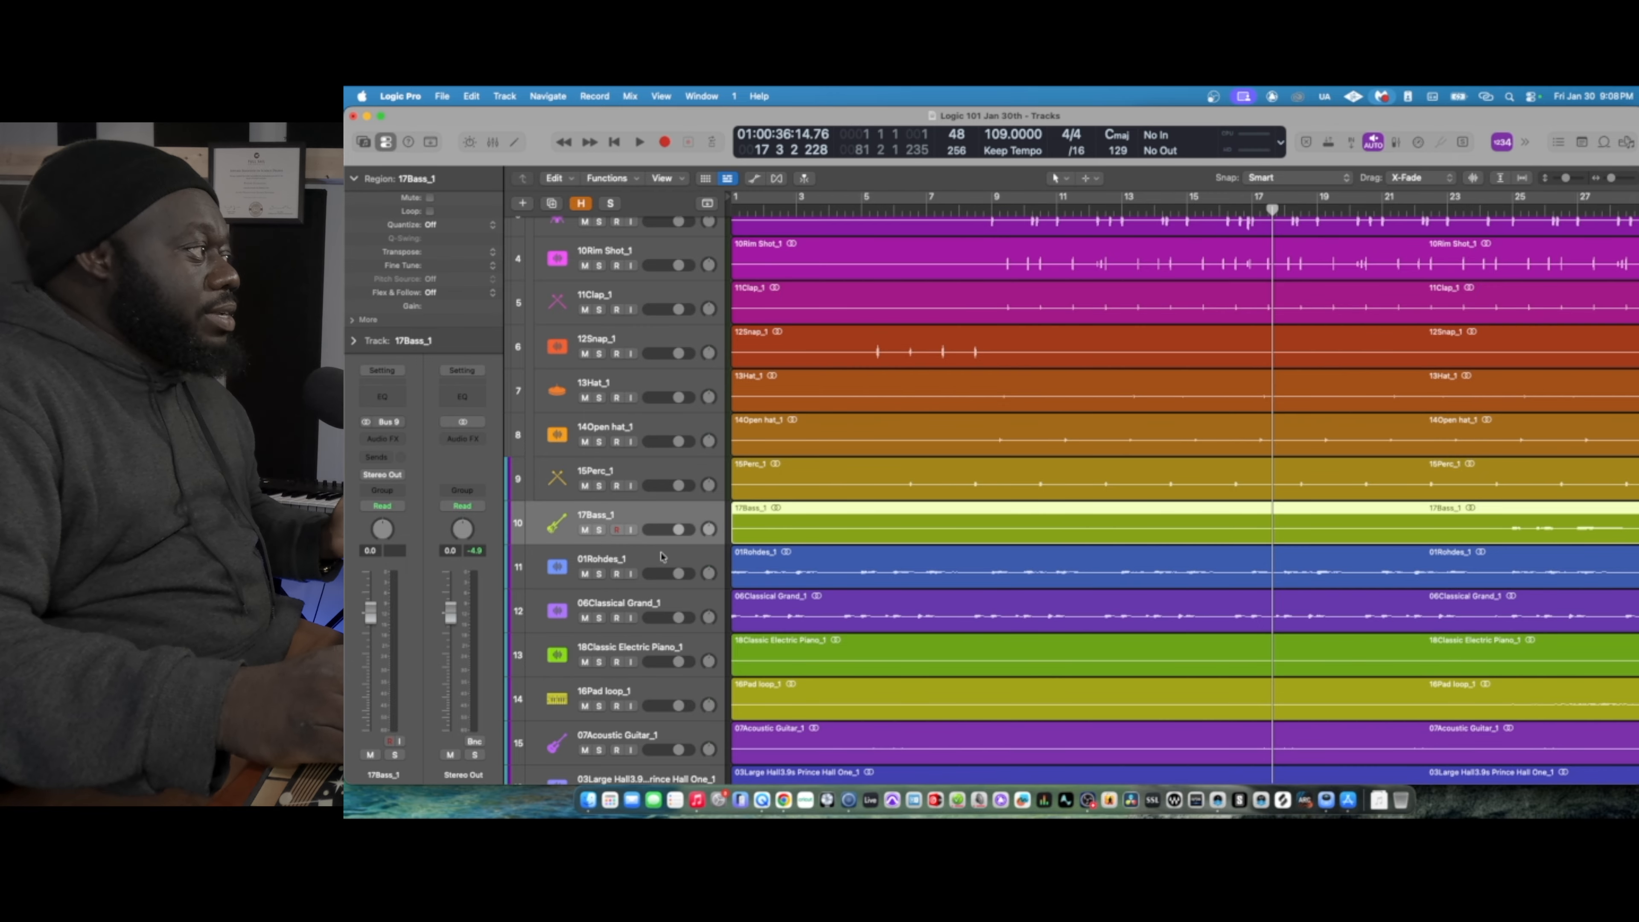
left_click(610, 565)
scroll(635, 623, "down", 3)
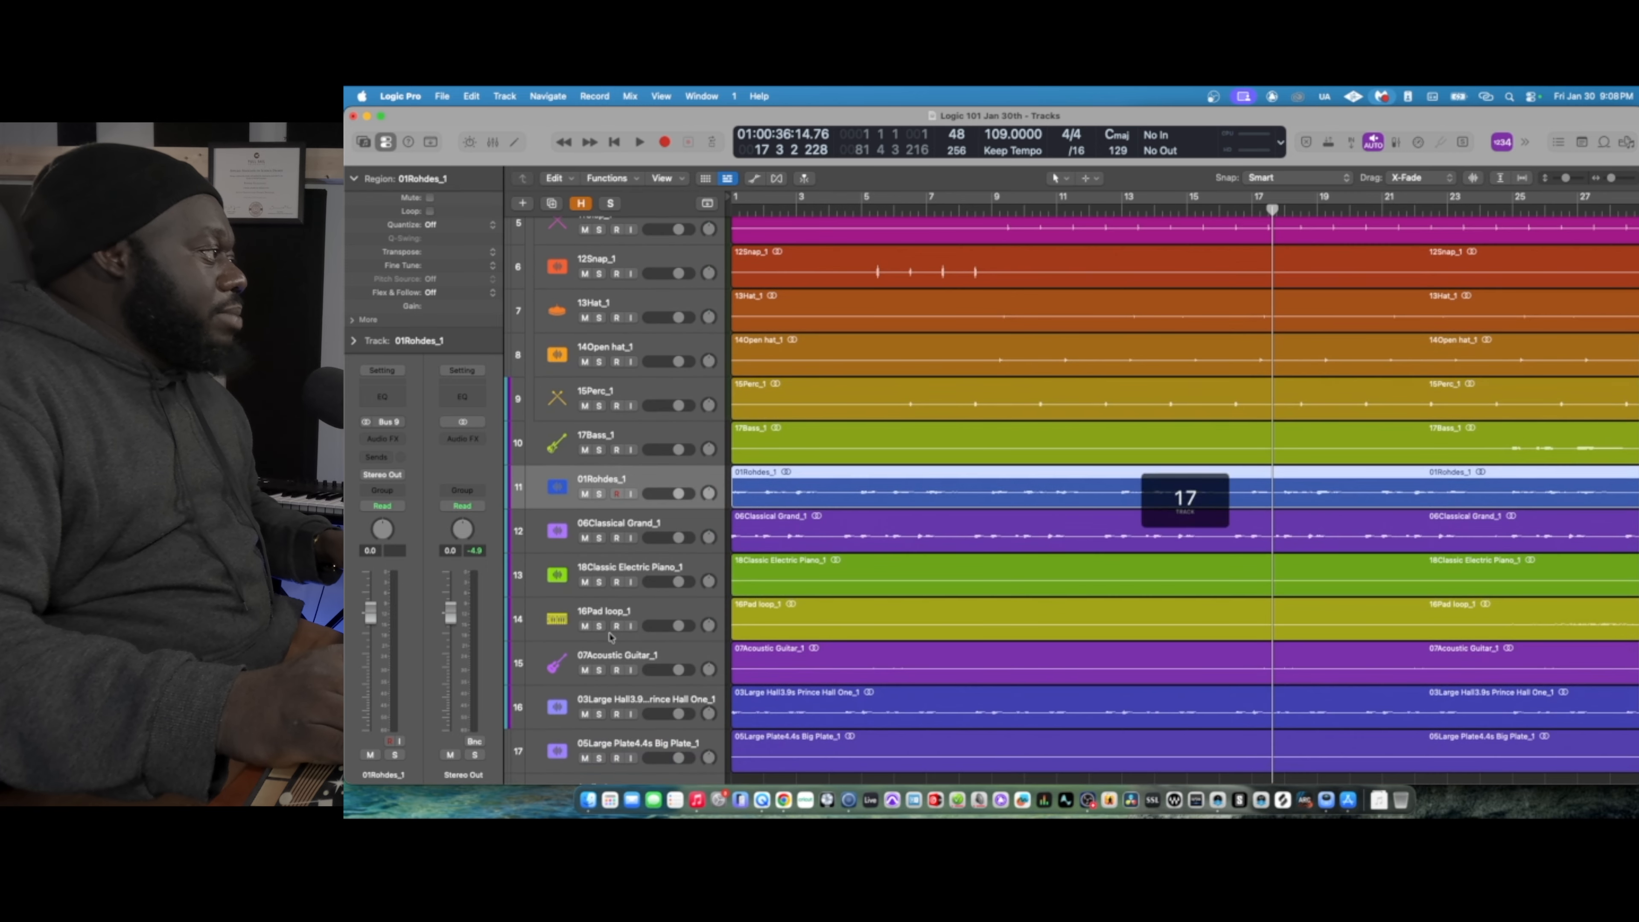
left_click(651, 617, "shift")
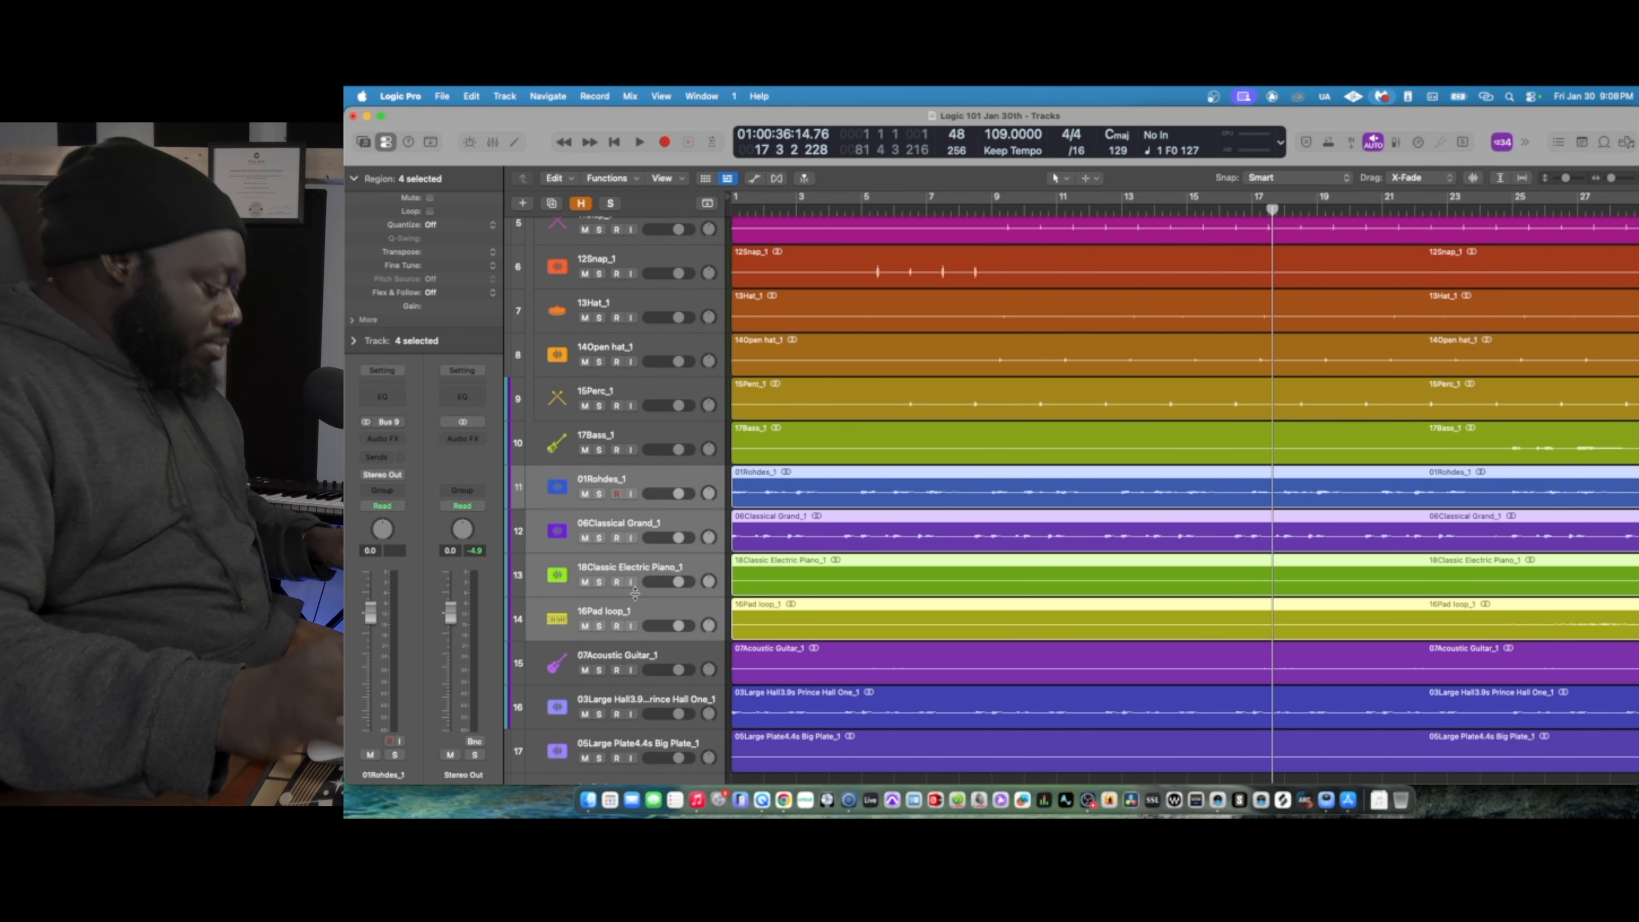
key("super+shift+d")
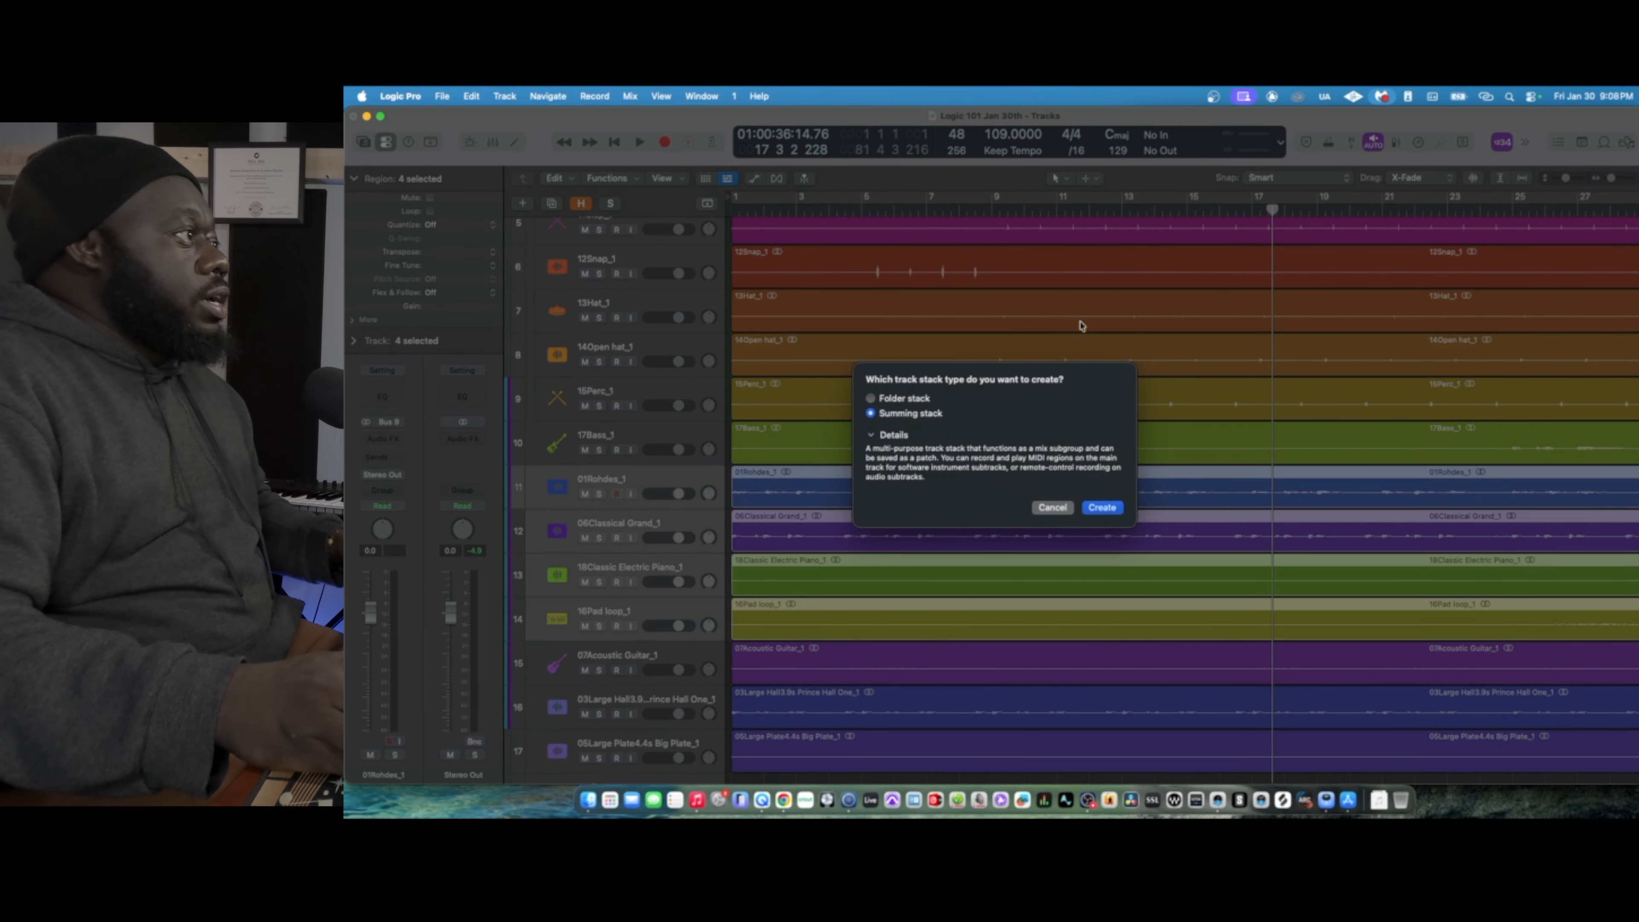
left_click(1102, 507)
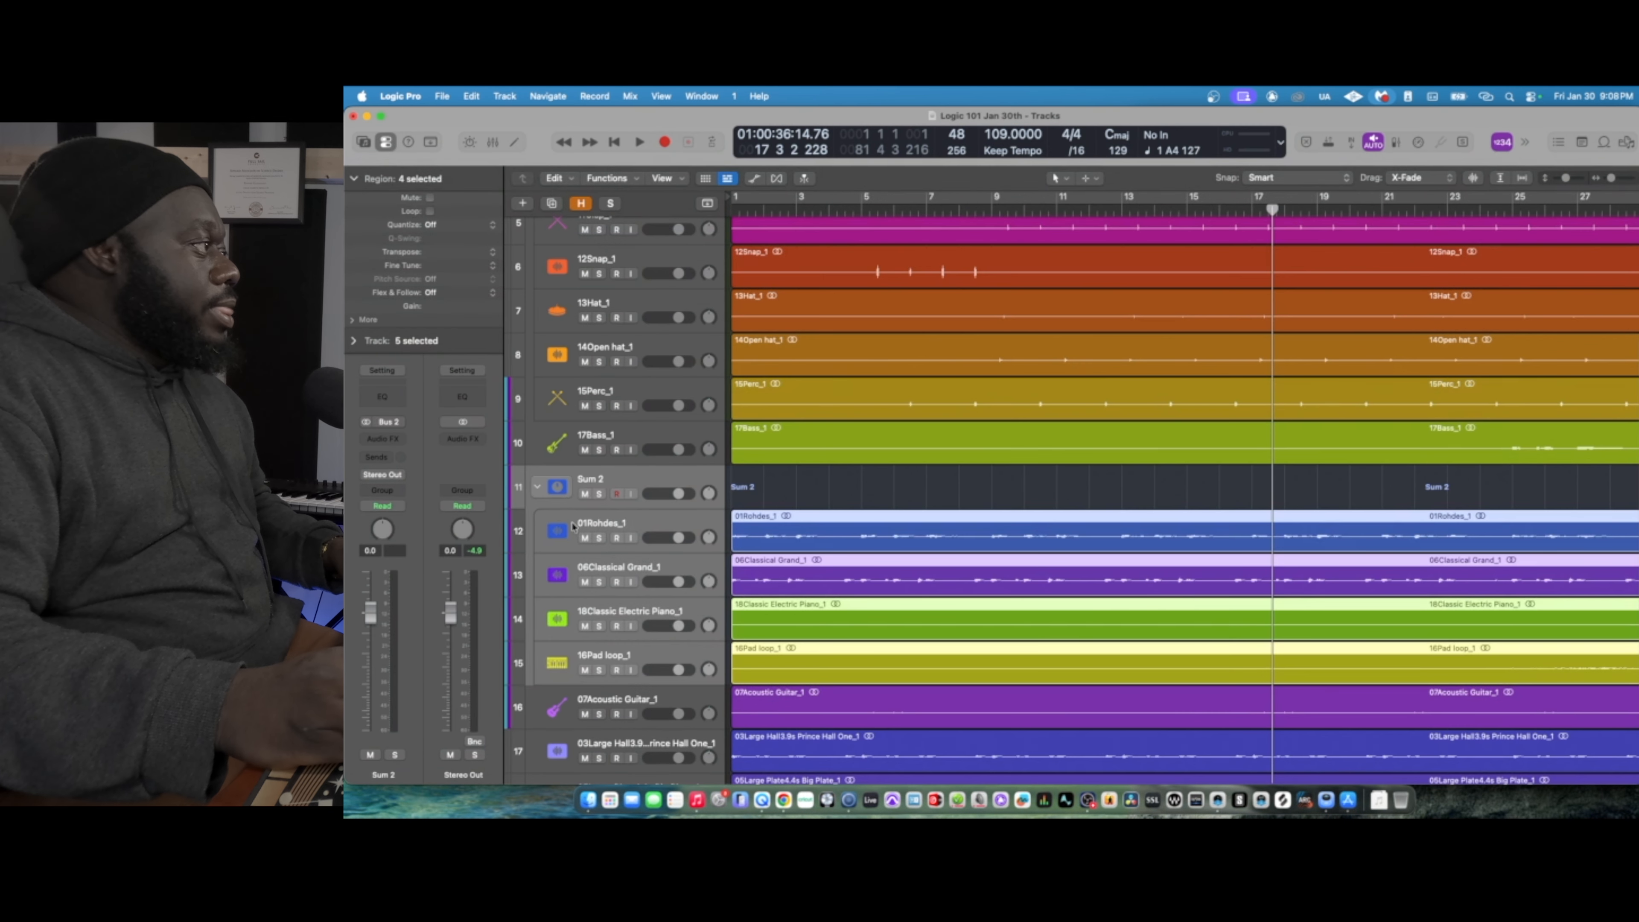
- Rename the summing stack that holds the keyboard and pad tracks as Drums
double_click(595, 477)
type("D")
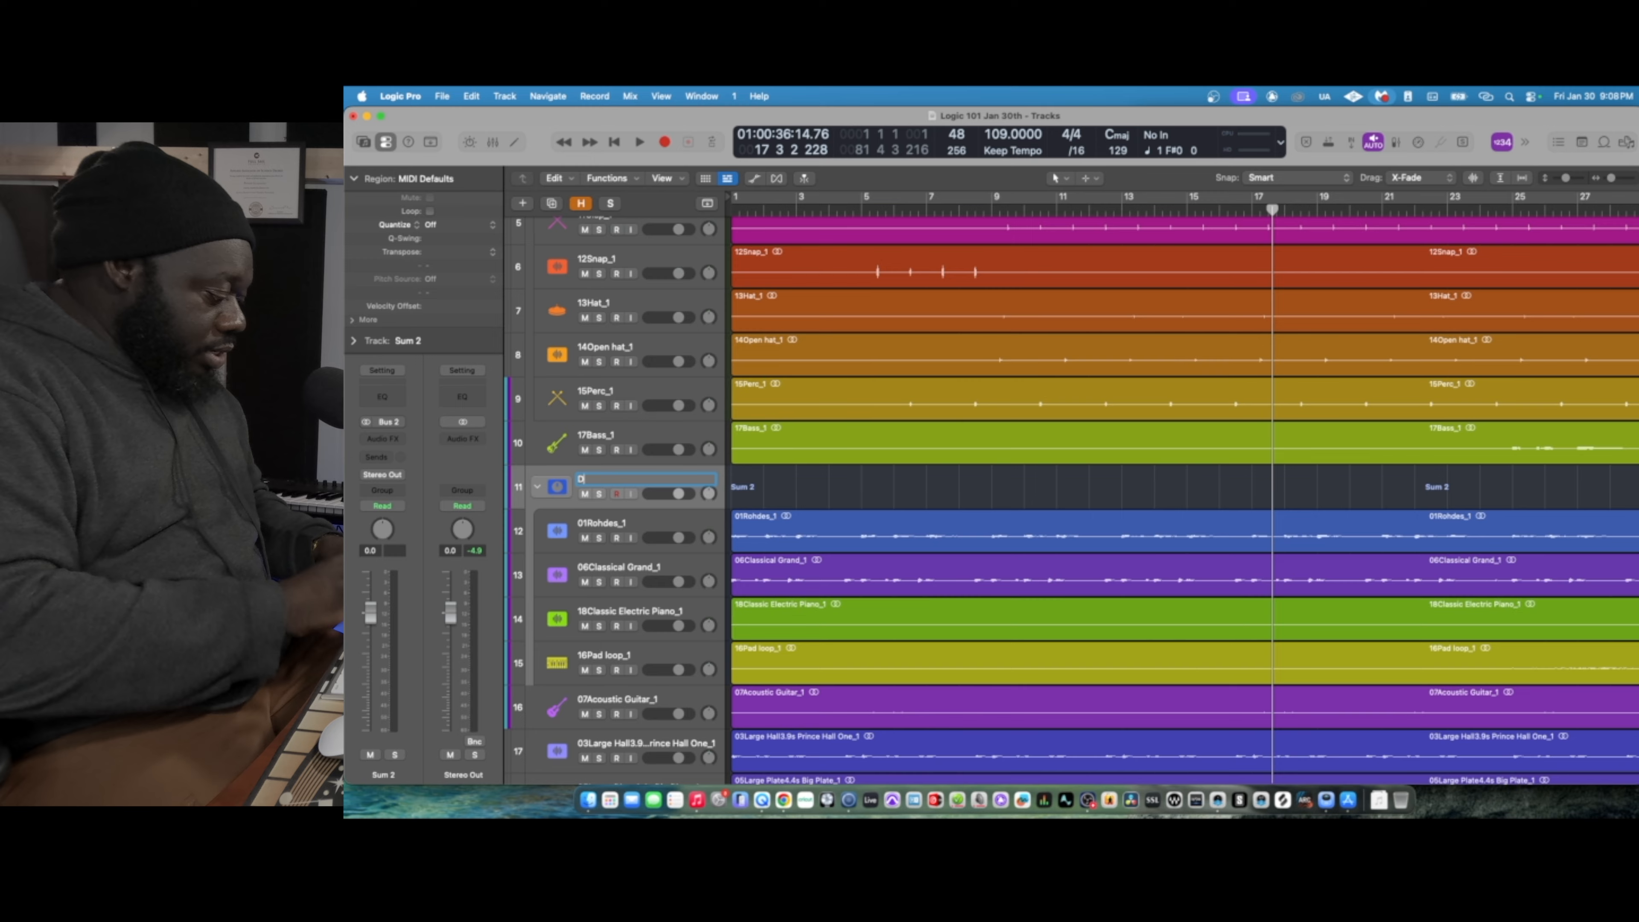
type("rums")
key("Return")
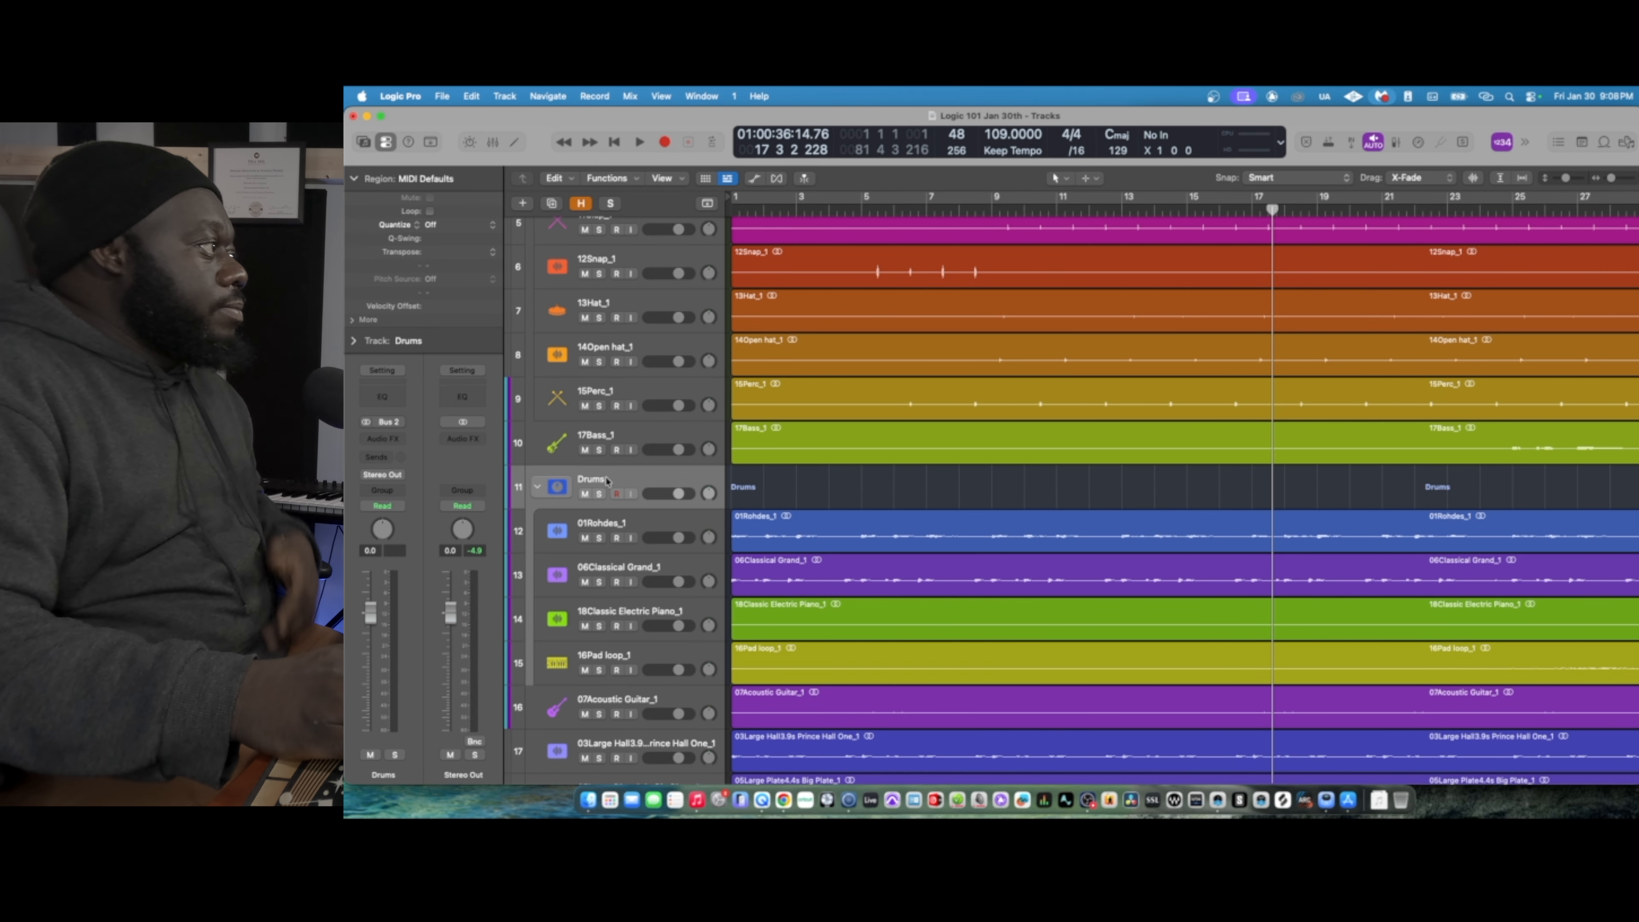
- Rename the summing stack that holds the keyboard and pad tracks as Keys
type("Keys")
key("Return")
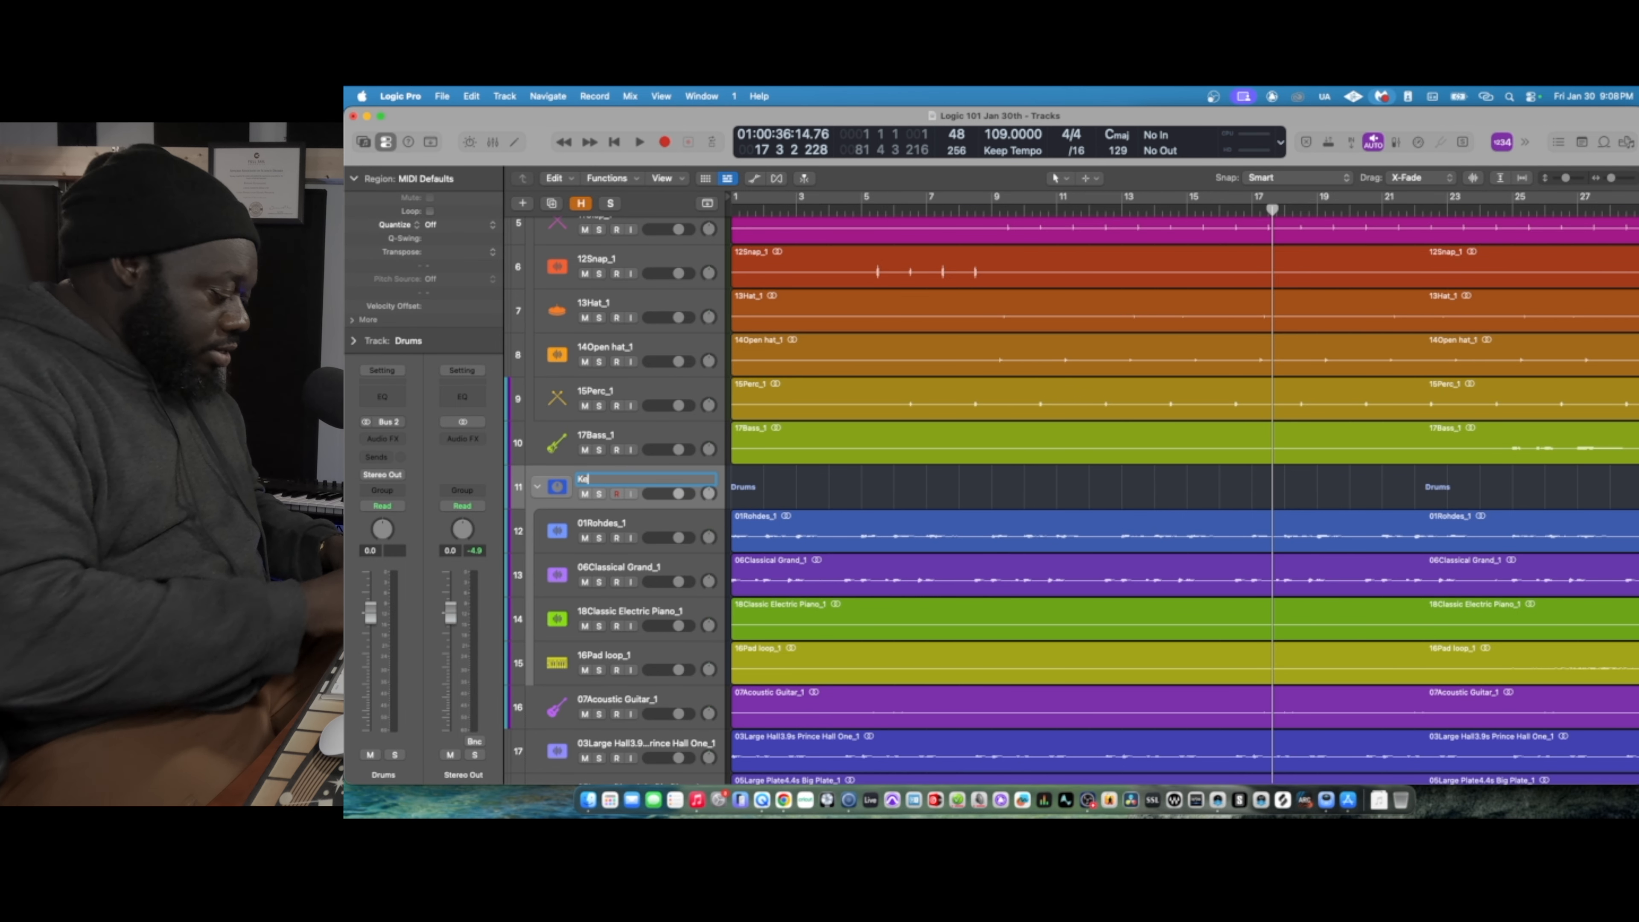
- Group the 03Large Hall and 05Large Plate tracks in a summing stack named Time base
scroll(678, 520, "down", 5)
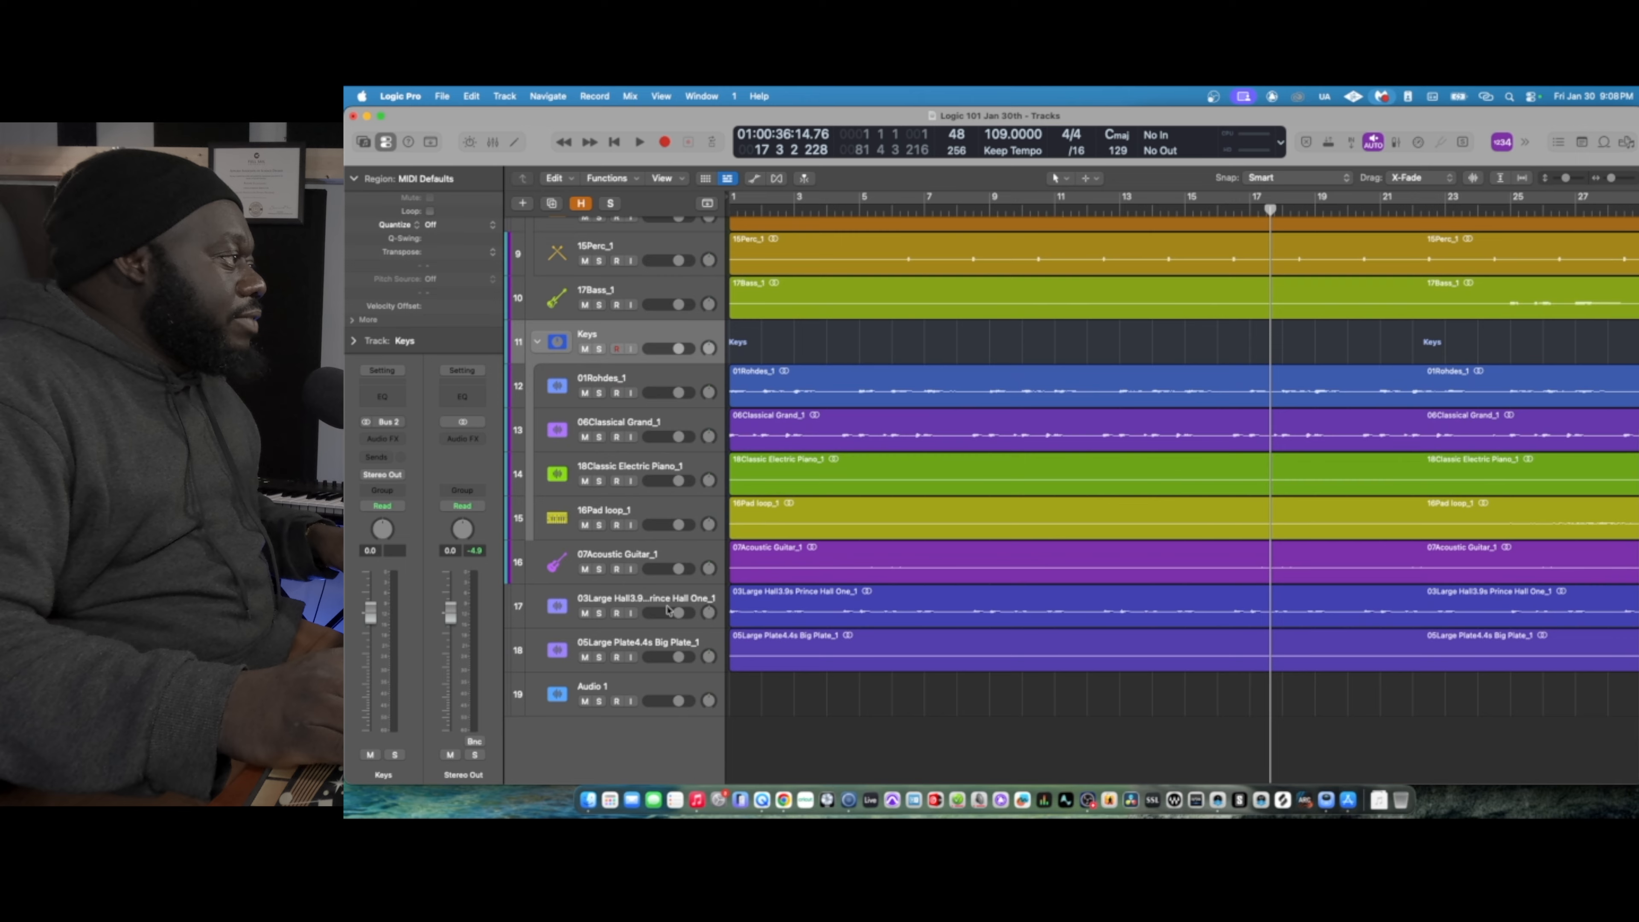
left_click(644, 604)
left_click(655, 649, "shift")
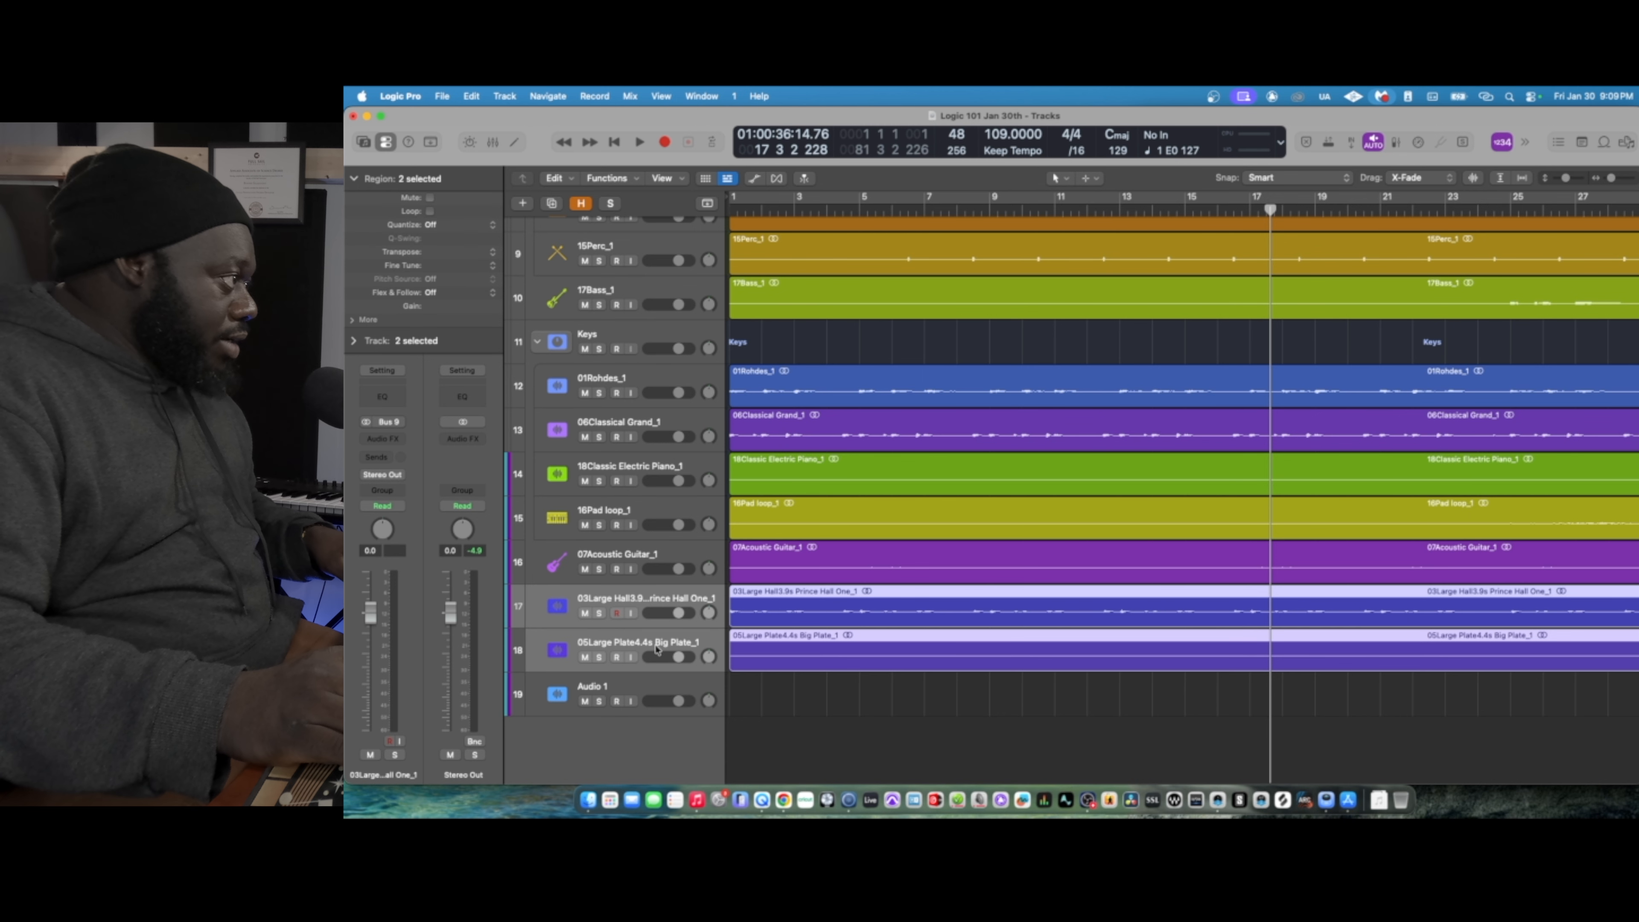
key("super+shift+d")
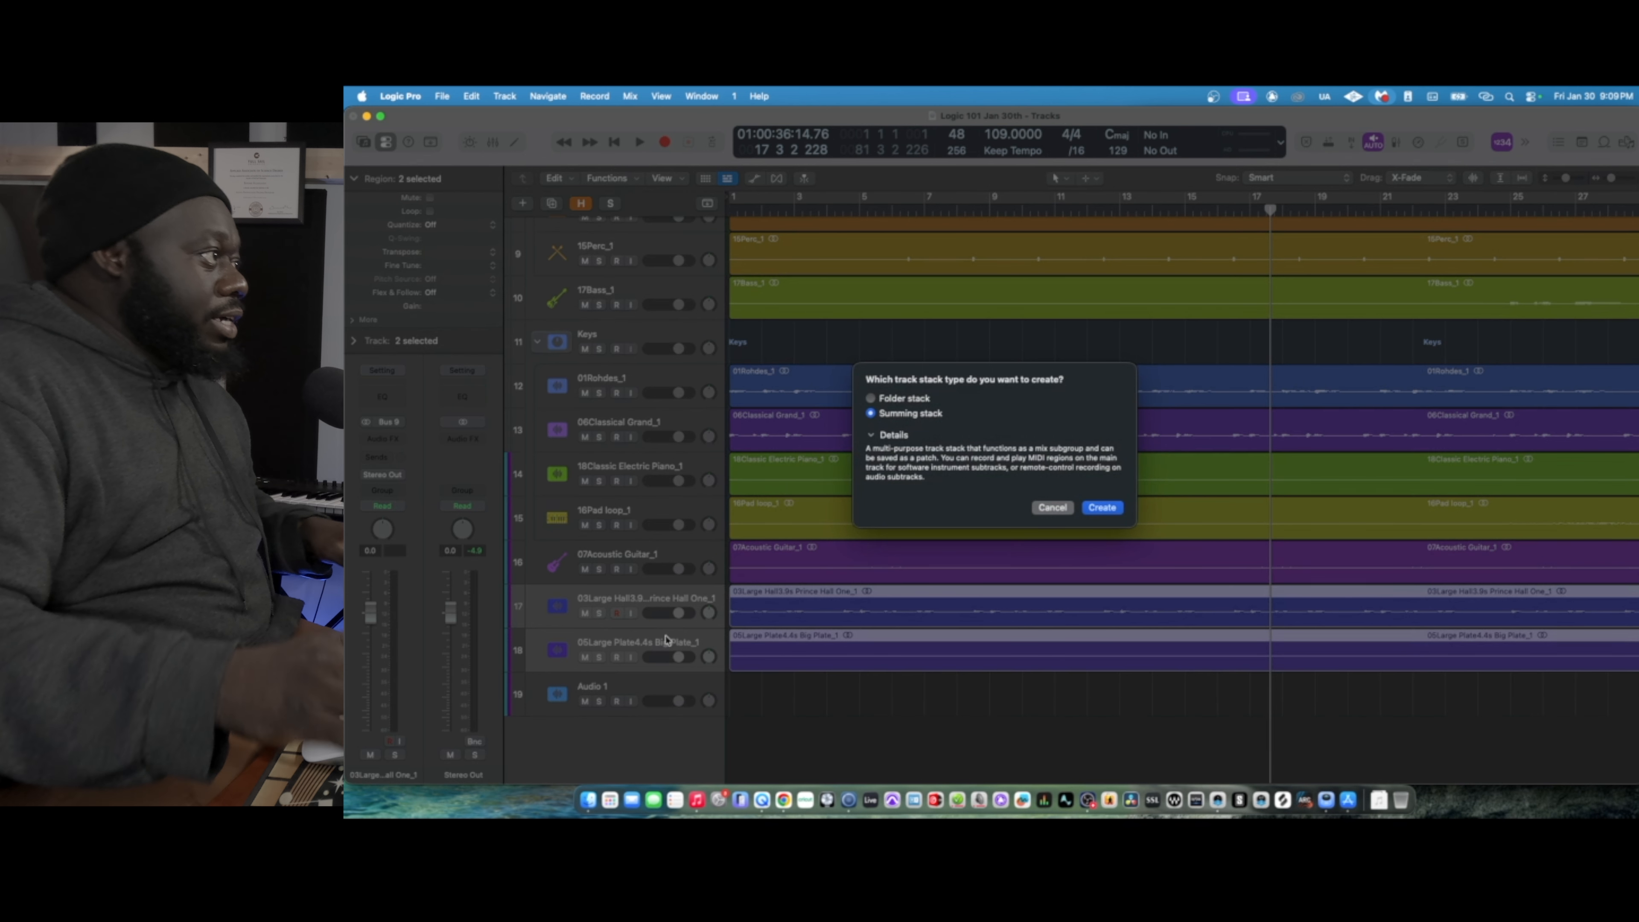
left_click(1102, 508)
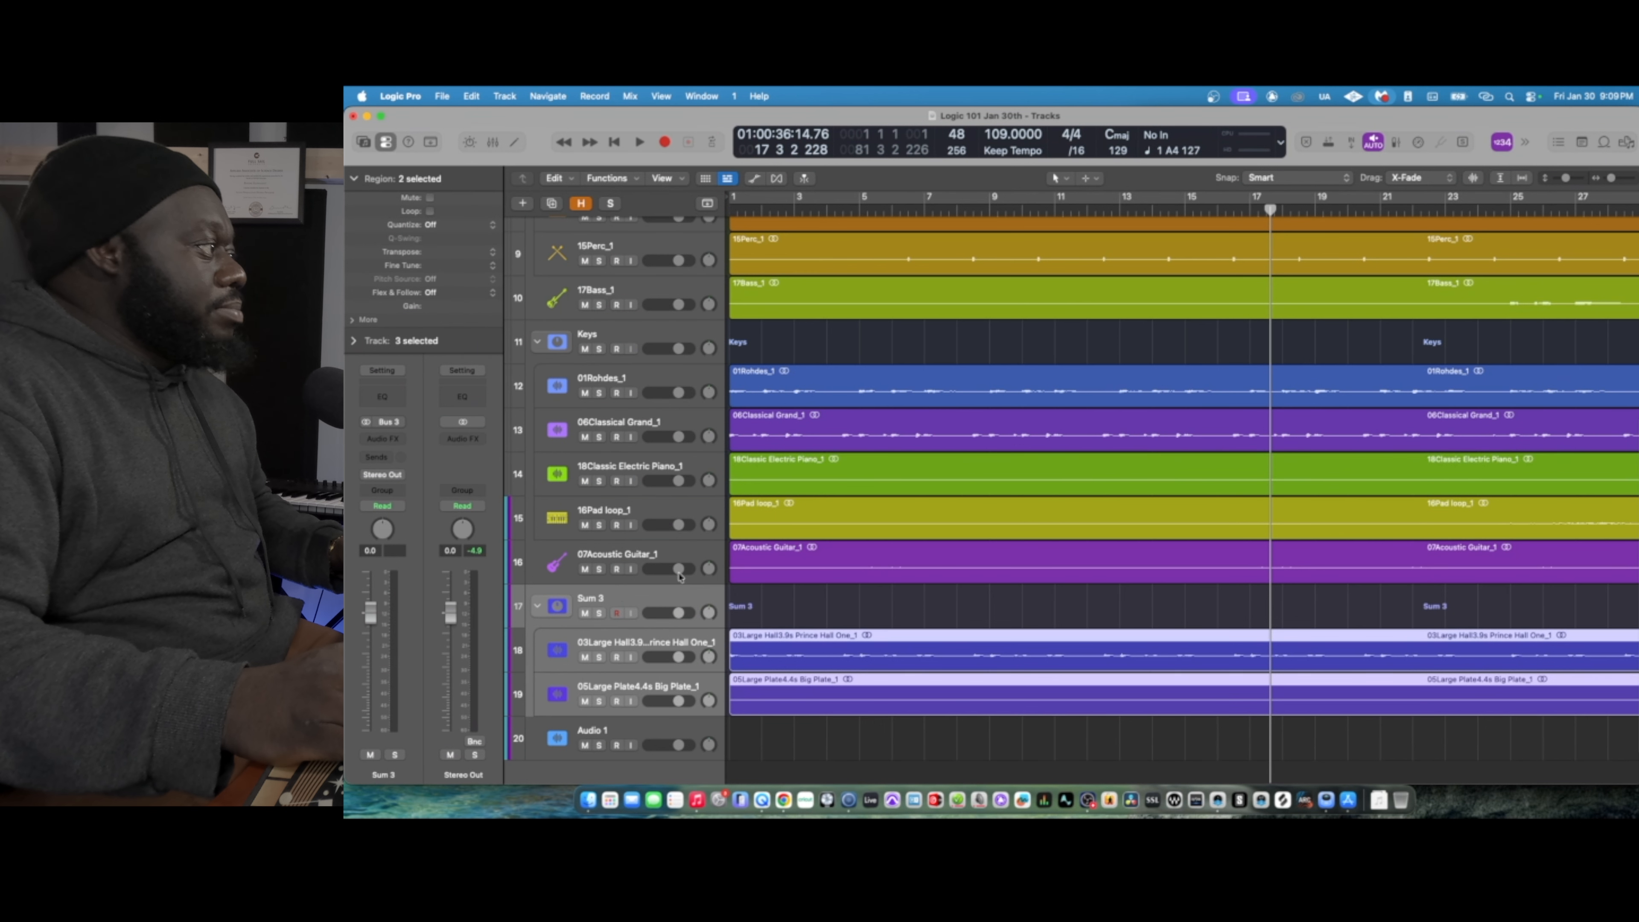
double_click(584, 598)
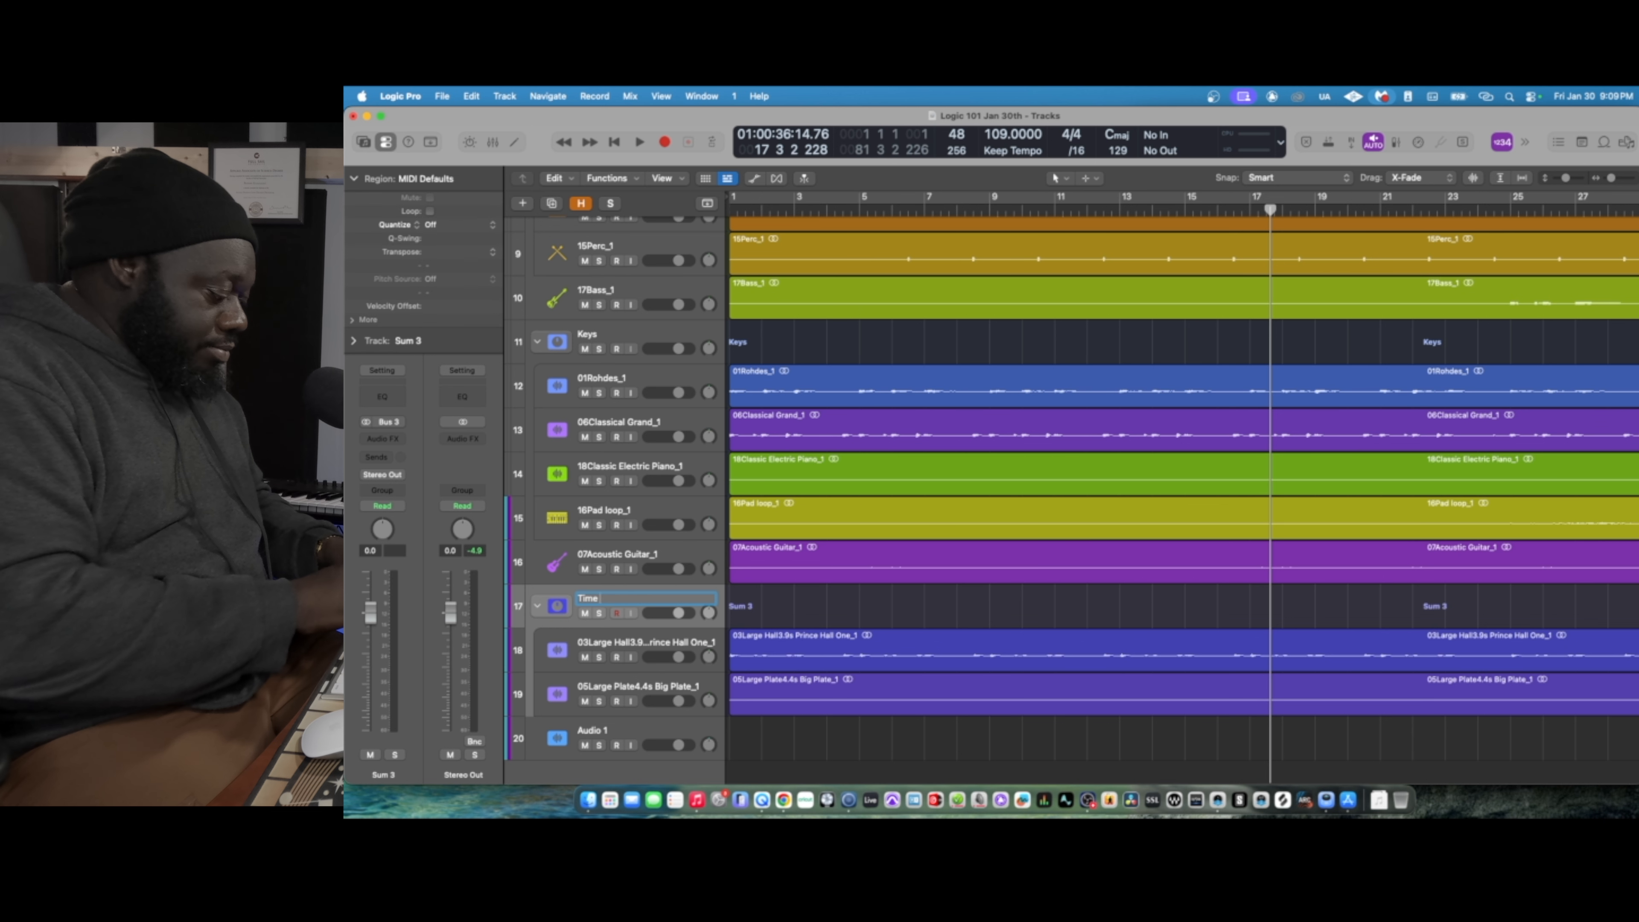
key("Return")
scroll(1102, 406, "up", 10)
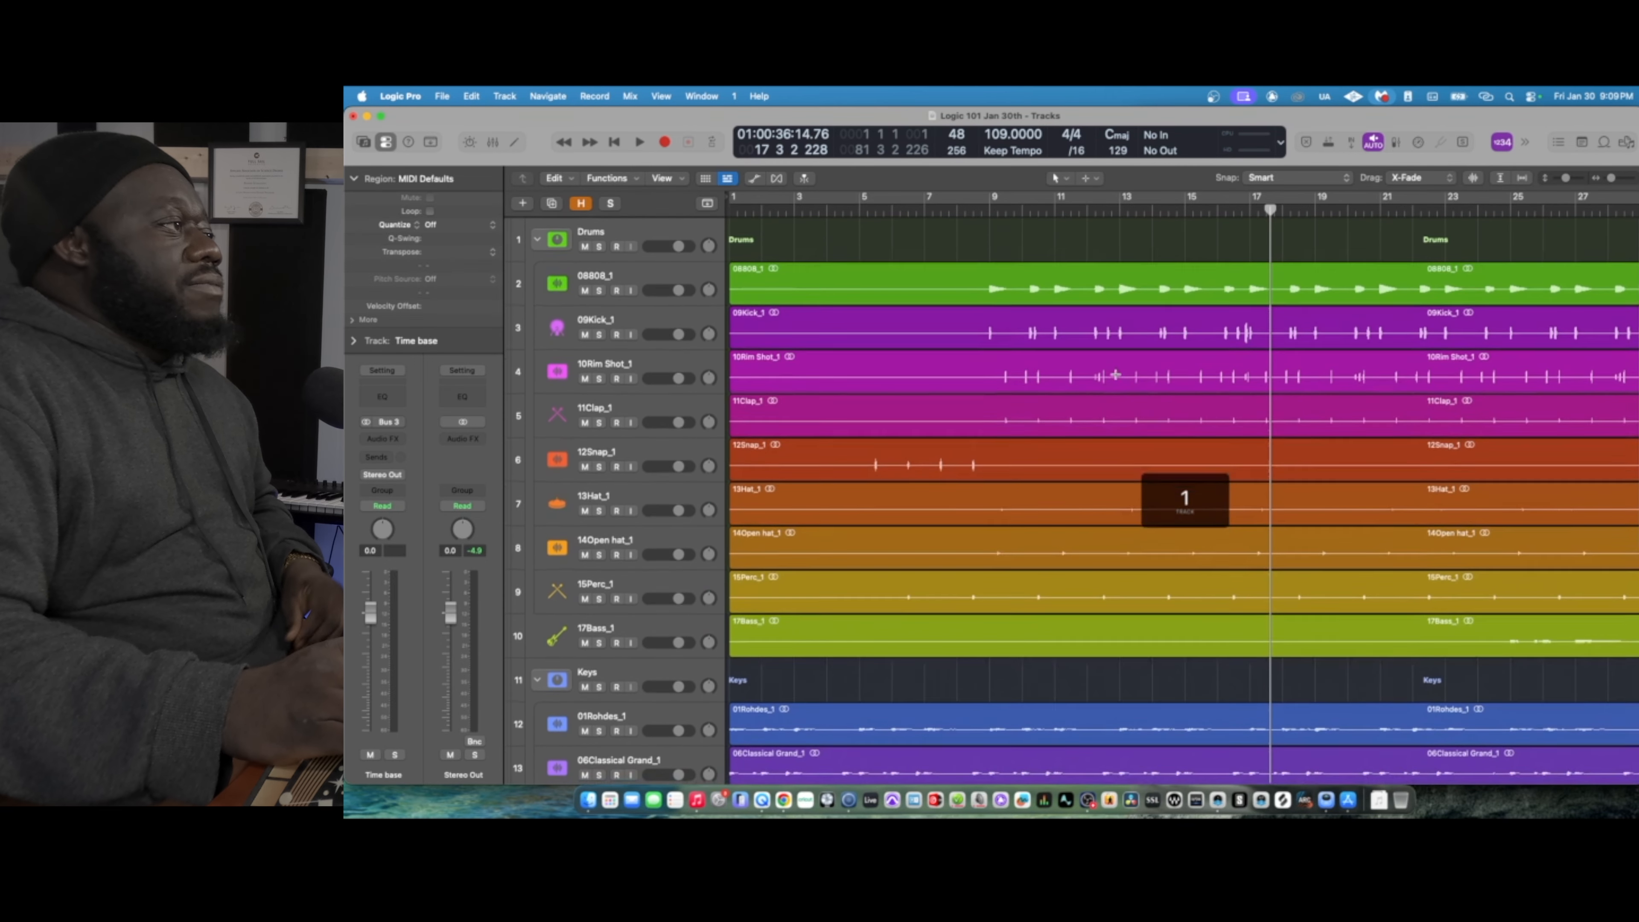
scroll(1102, 408, "down", 8)
scroll(1101, 408, "down", 3)
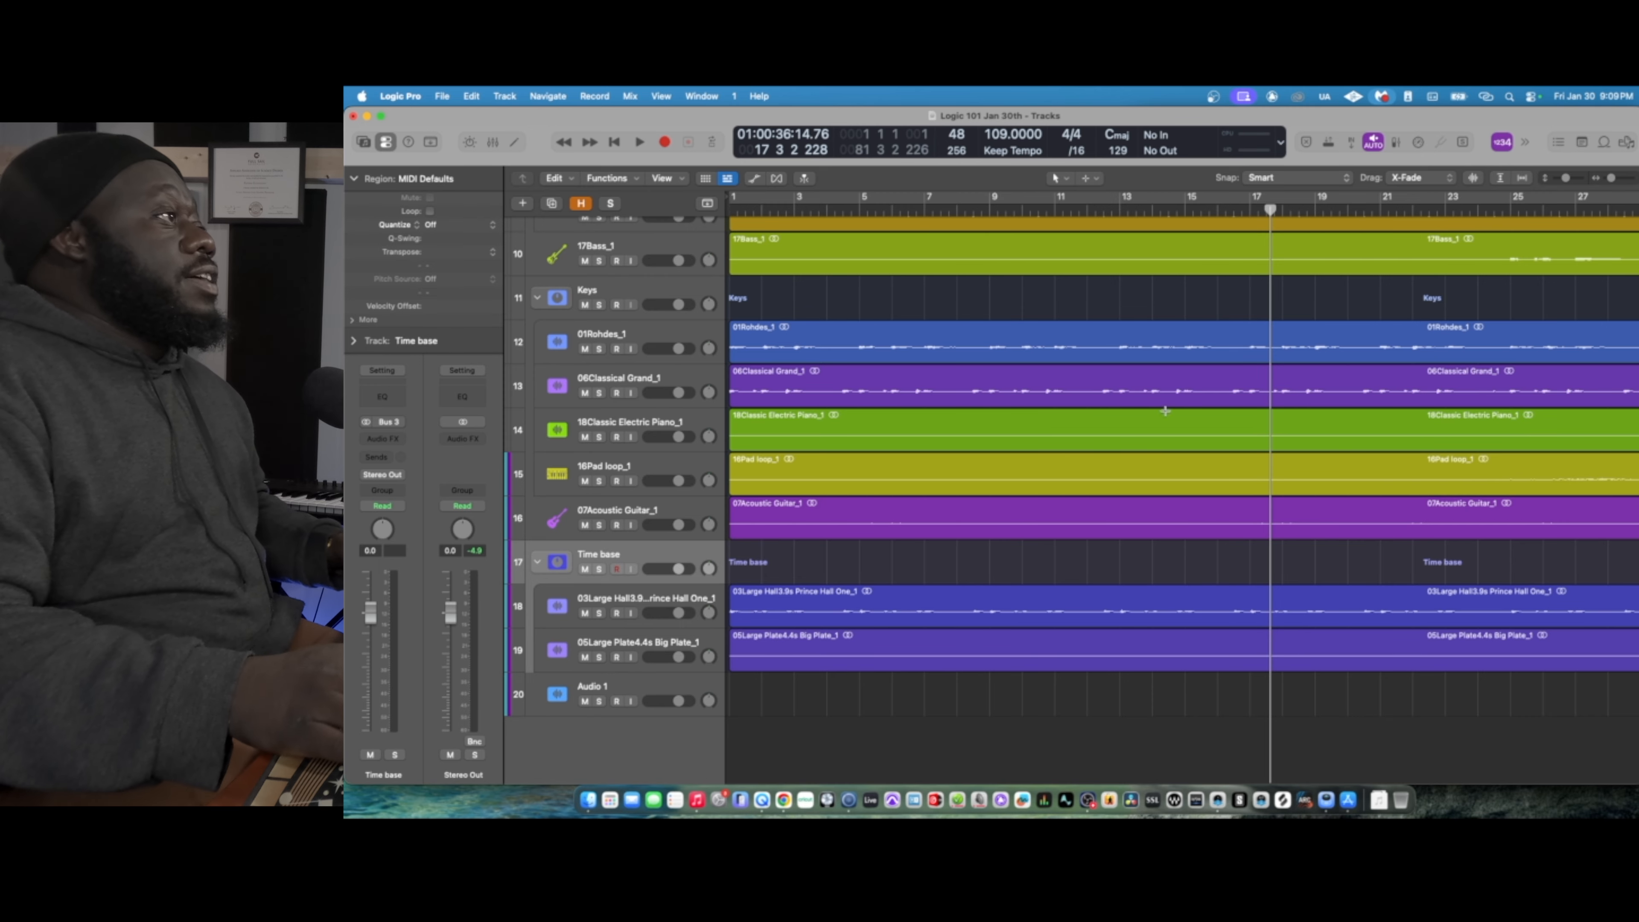
scroll(1102, 407, "up", 9)
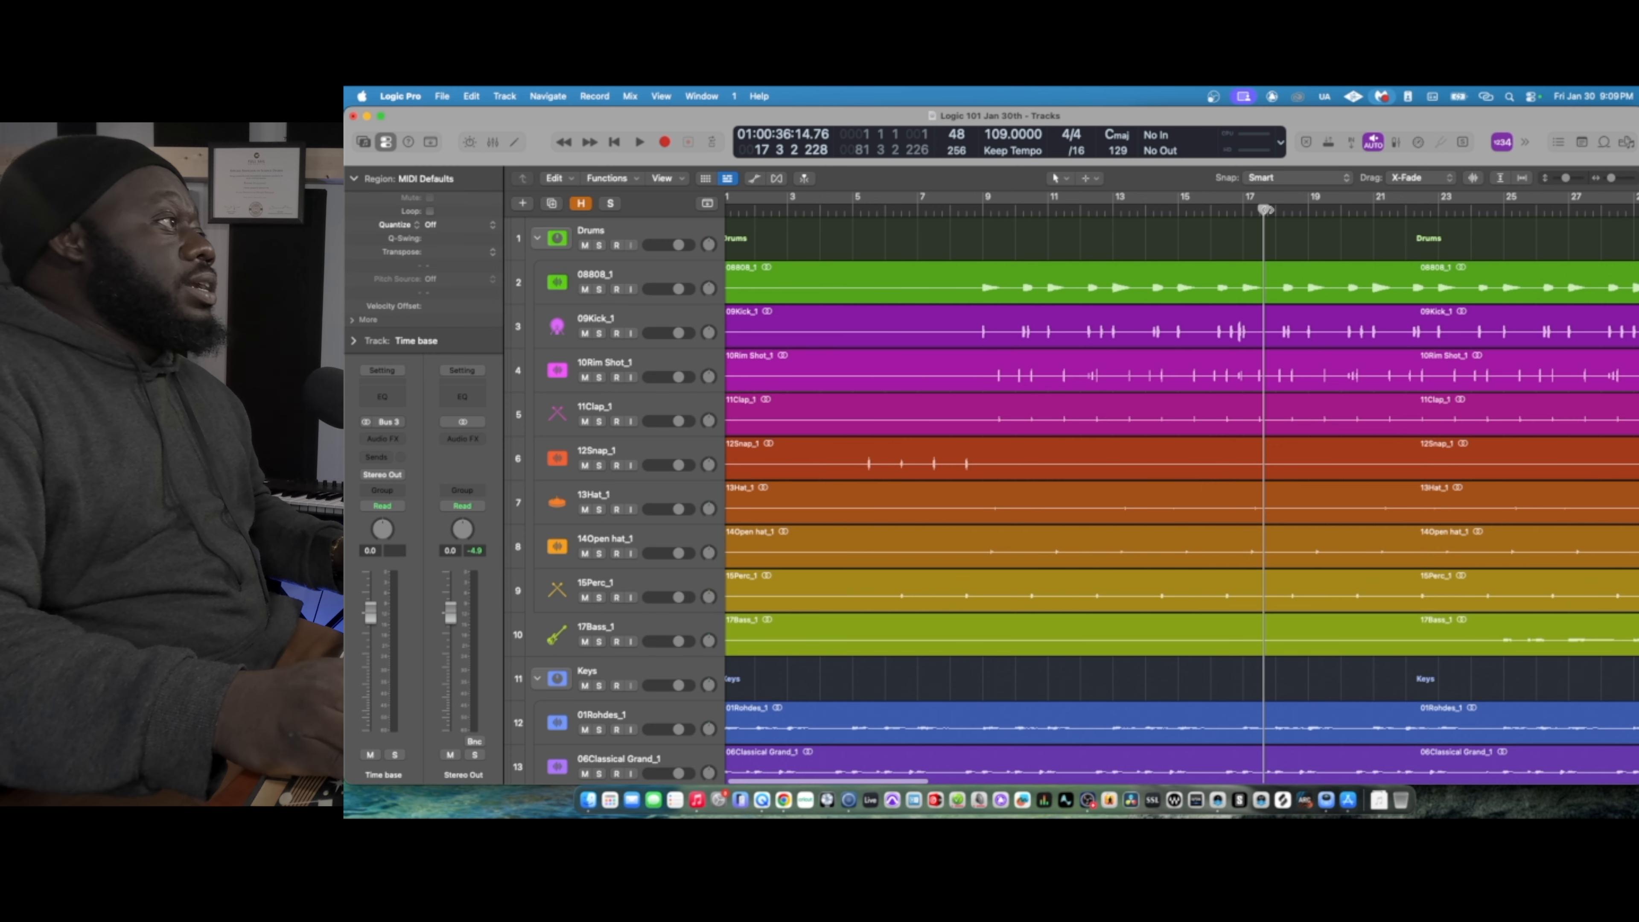
- Return the playhead to the start of bar 1 and show the global tracks
left_click_drag(1273, 209, 723, 199)
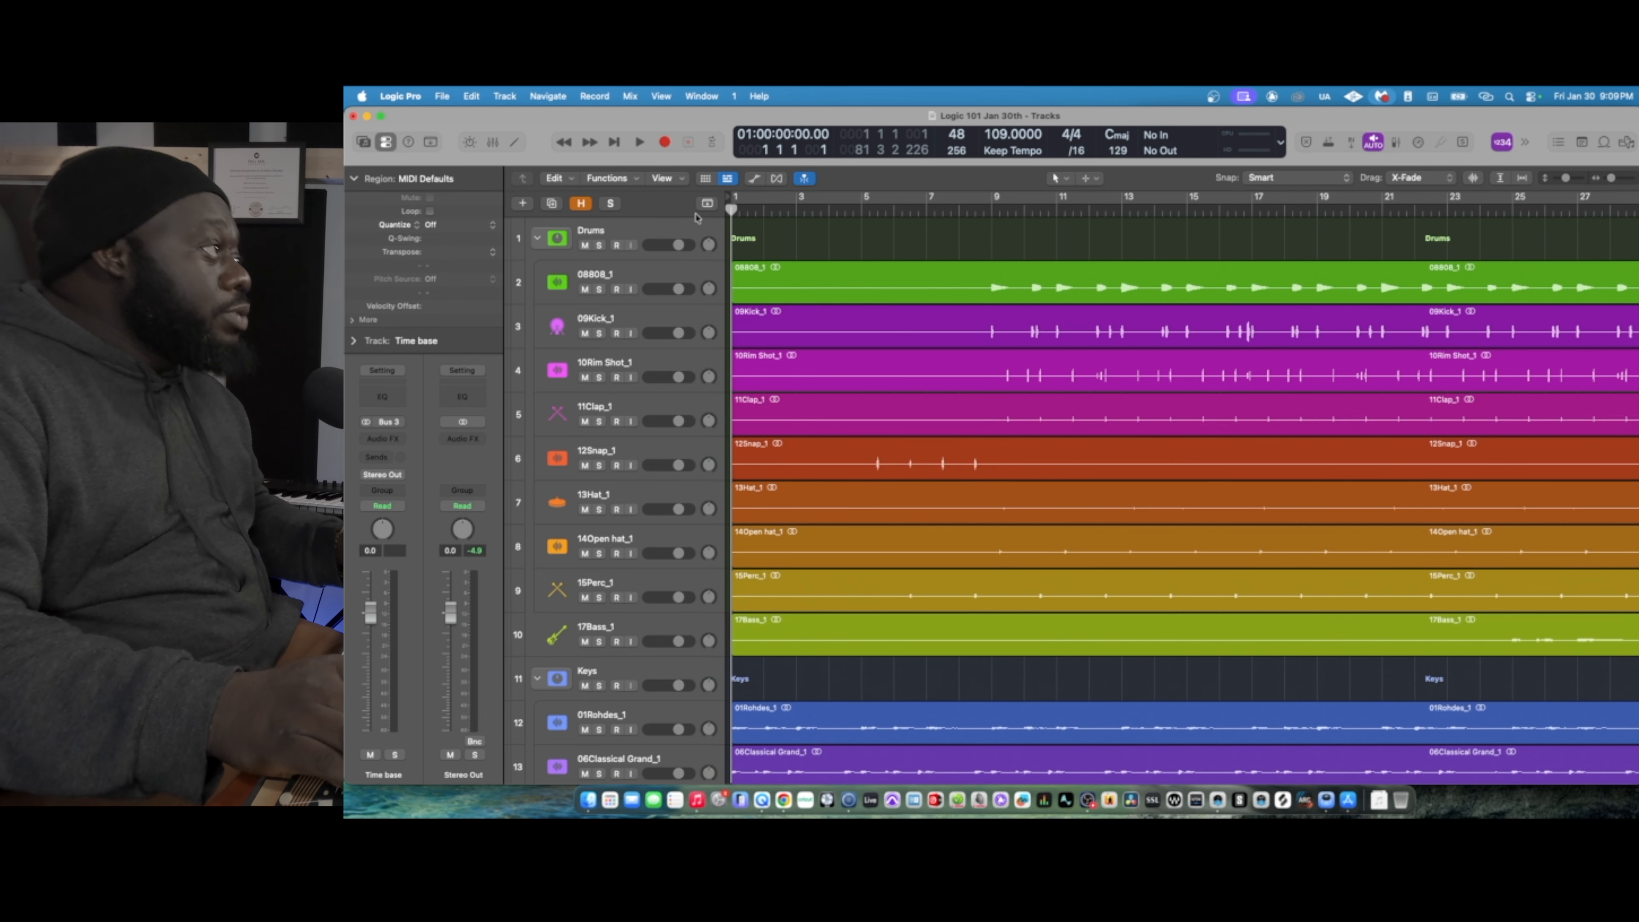
left_click(708, 204)
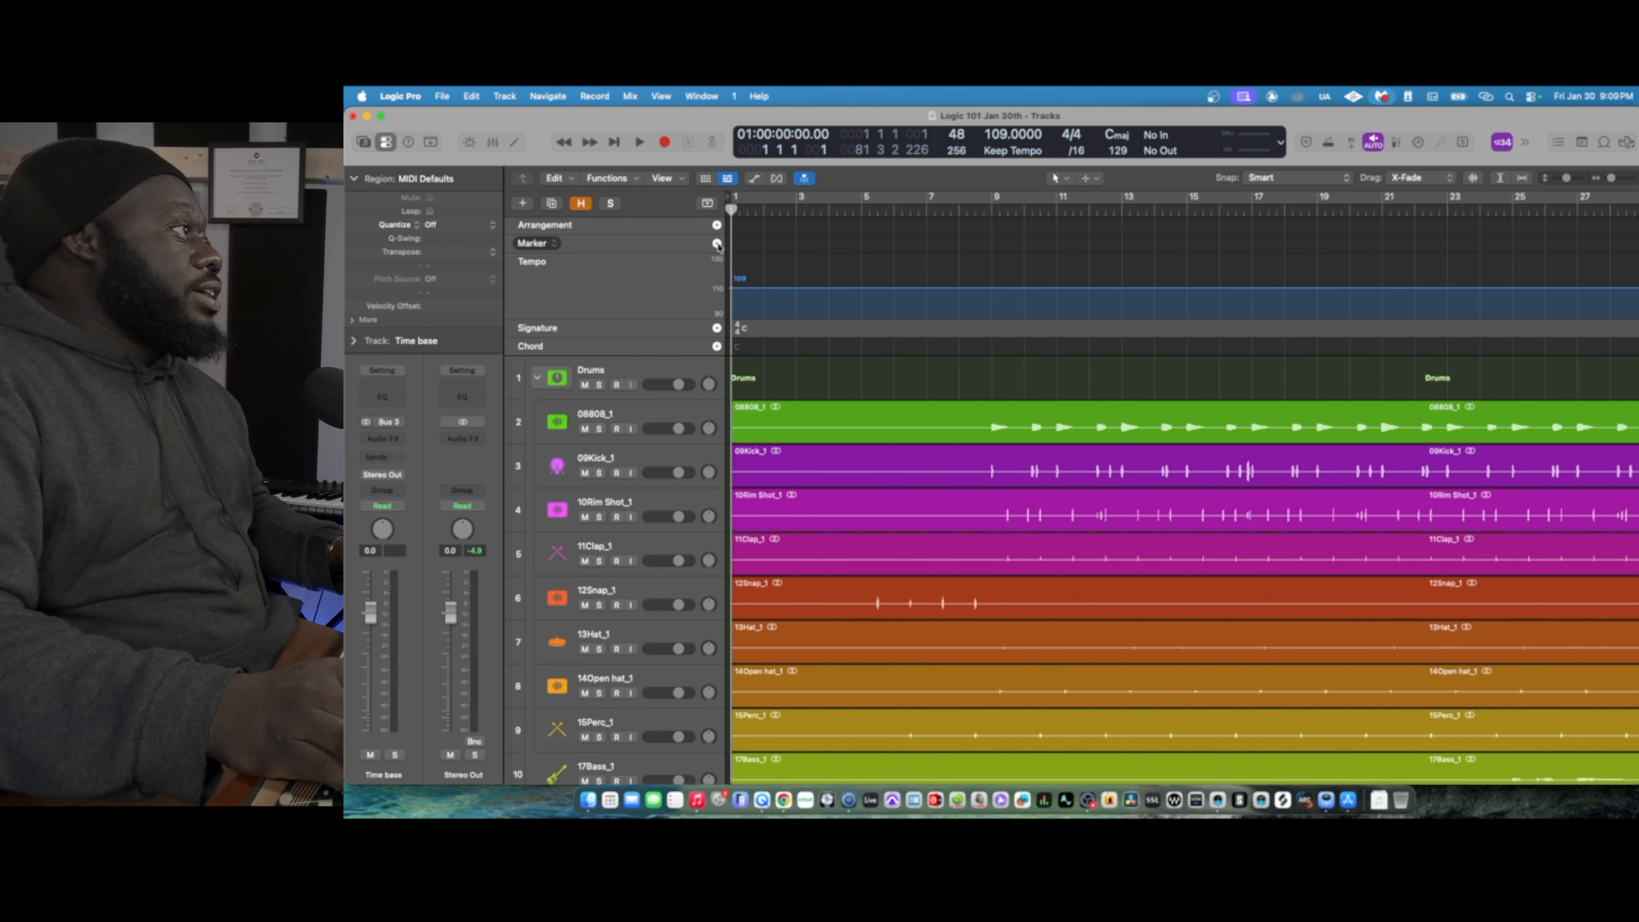
- Add a marker named Inro at the playhead and move the playhead to bar 9
left_click(716, 244)
double_click(752, 243)
type("Inro")
key("Return")
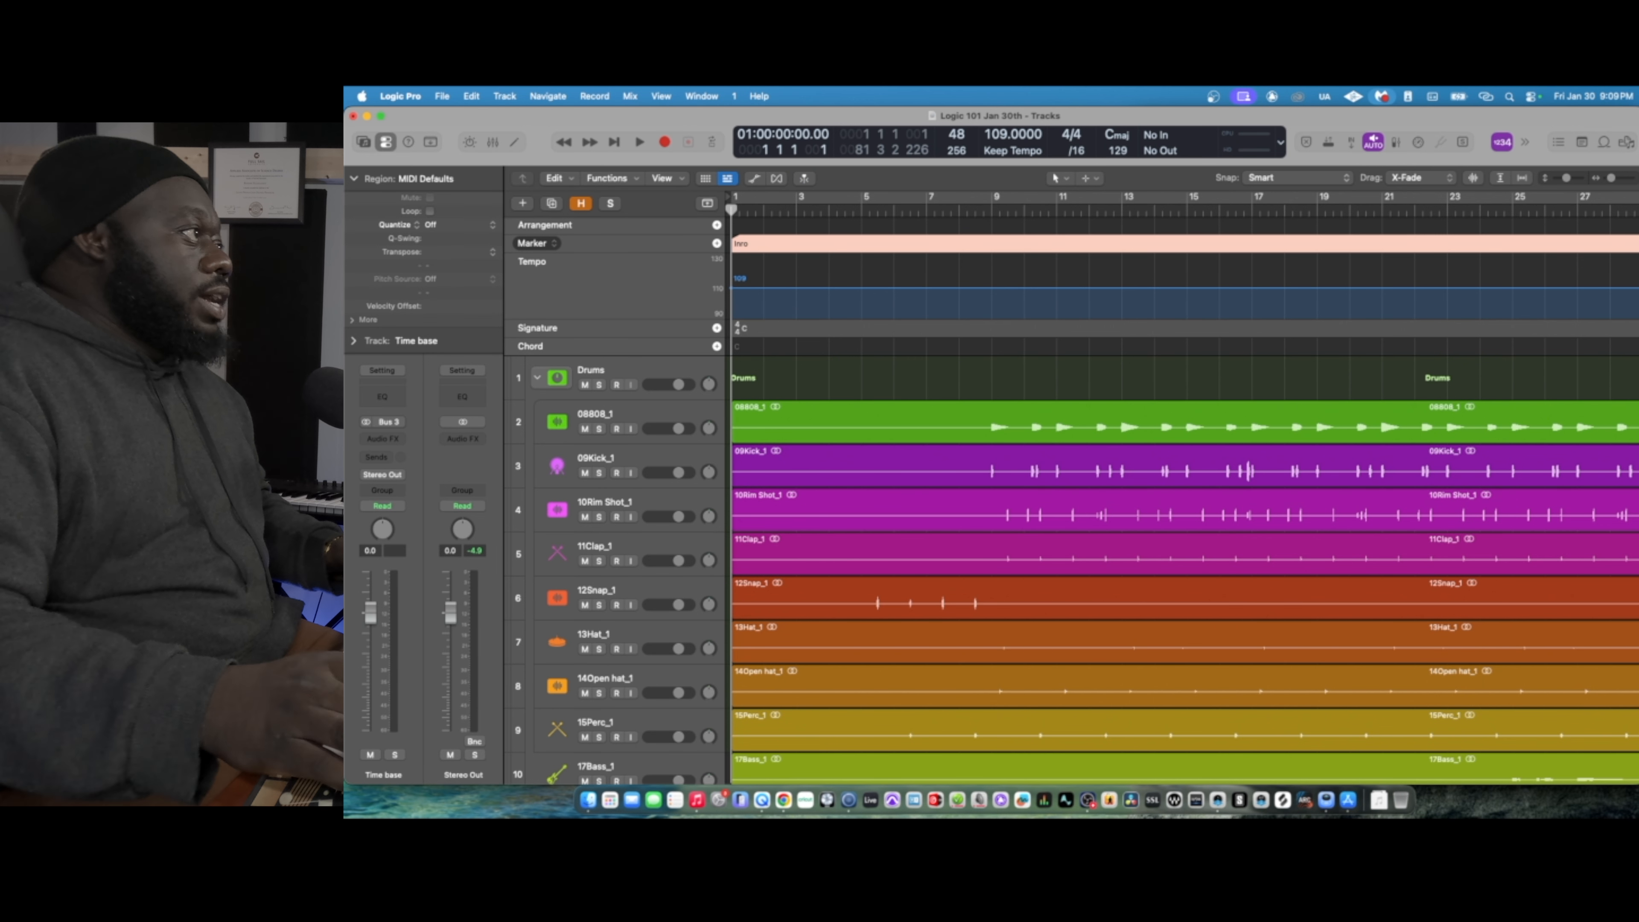
left_click(992, 207)
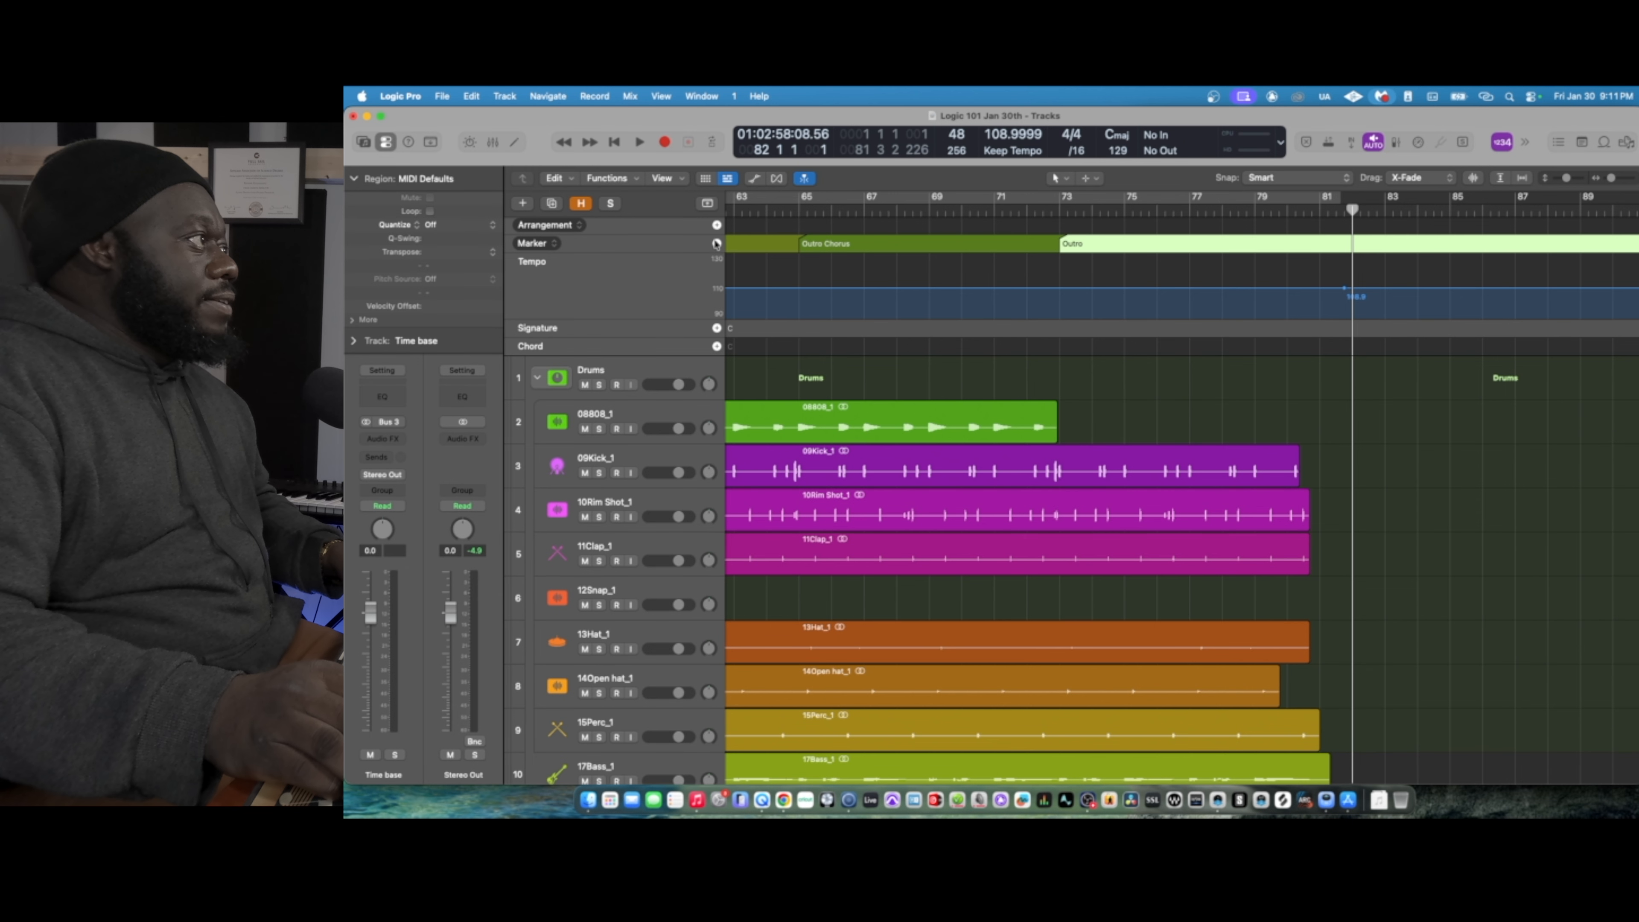
- Add a marker at bar 82, after the Outro section, and name it End
left_click(716, 244)
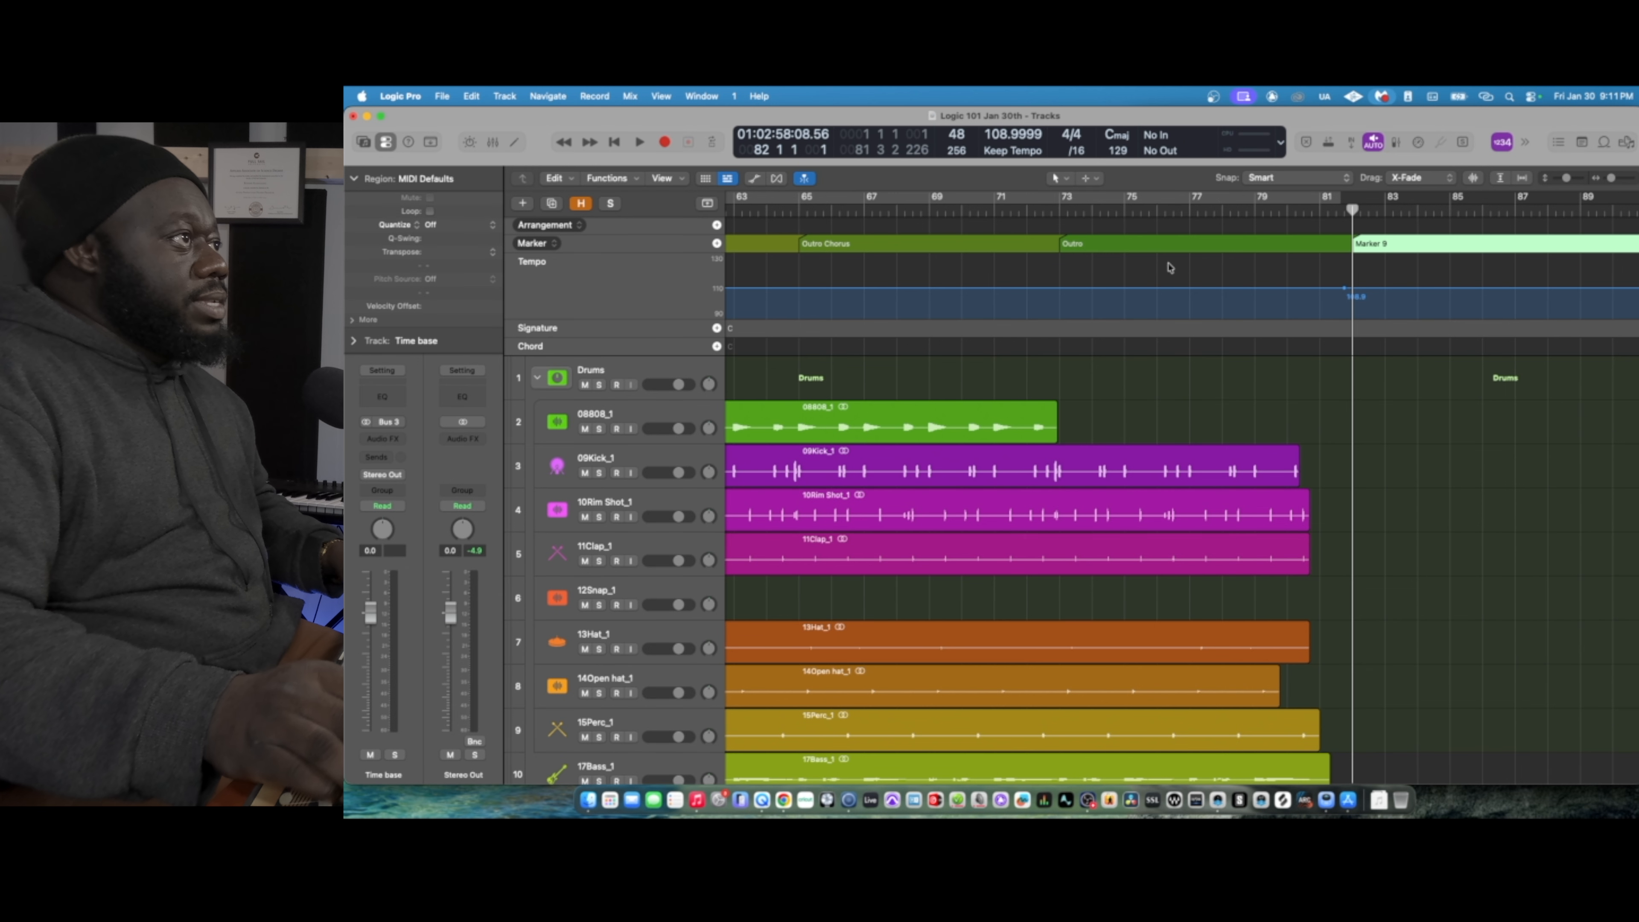
double_click(1371, 244)
type("End")
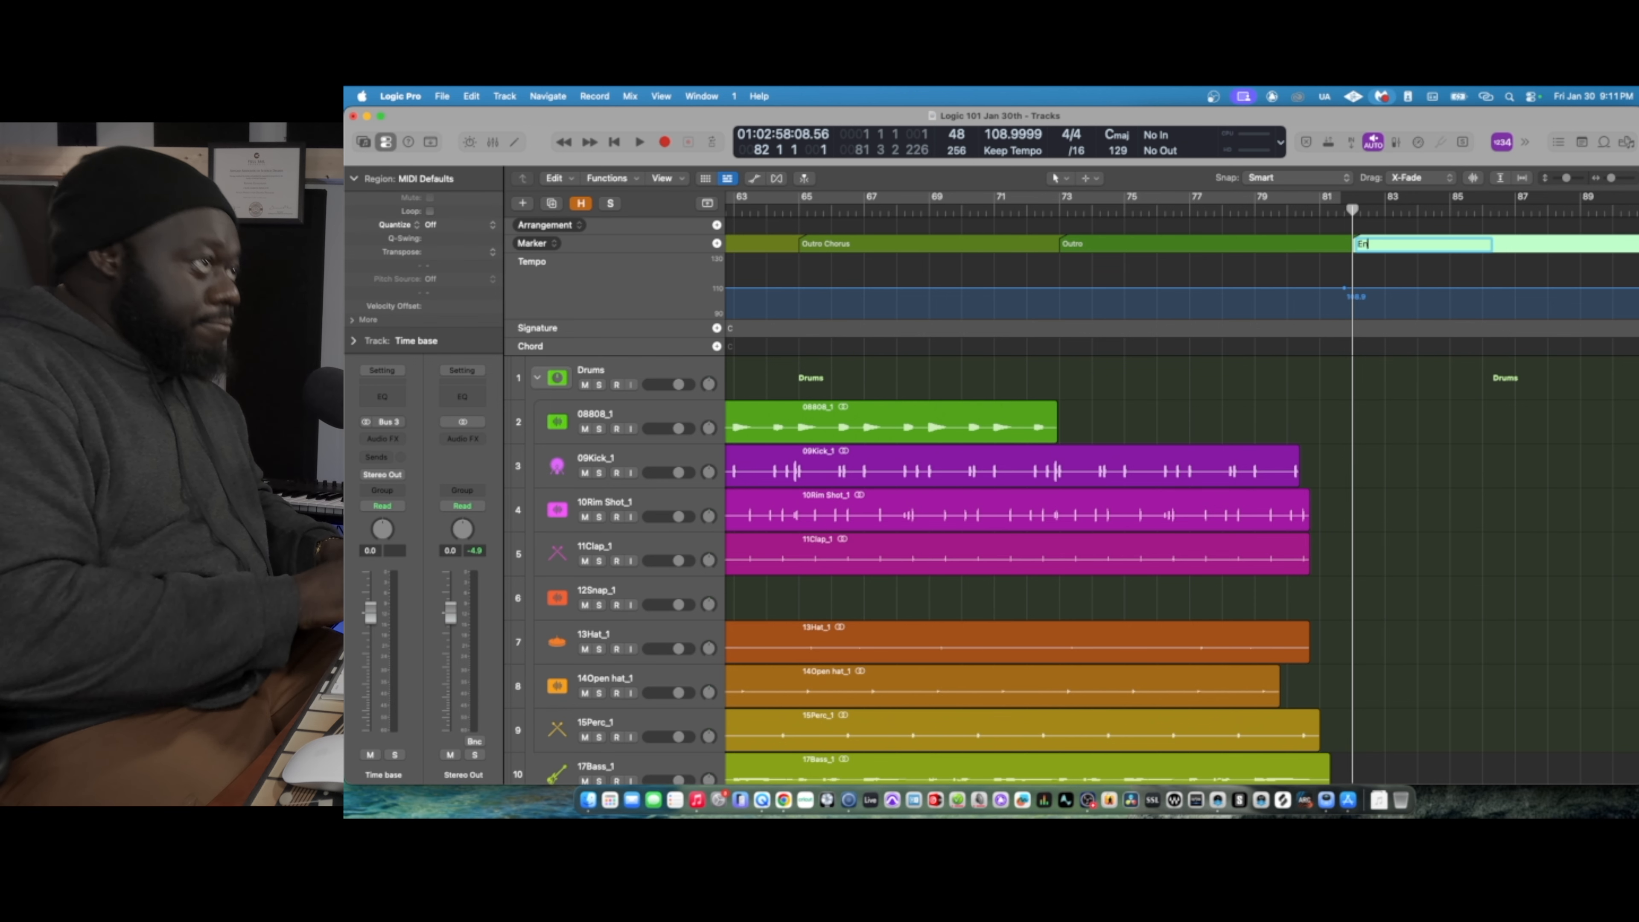
key("Return")
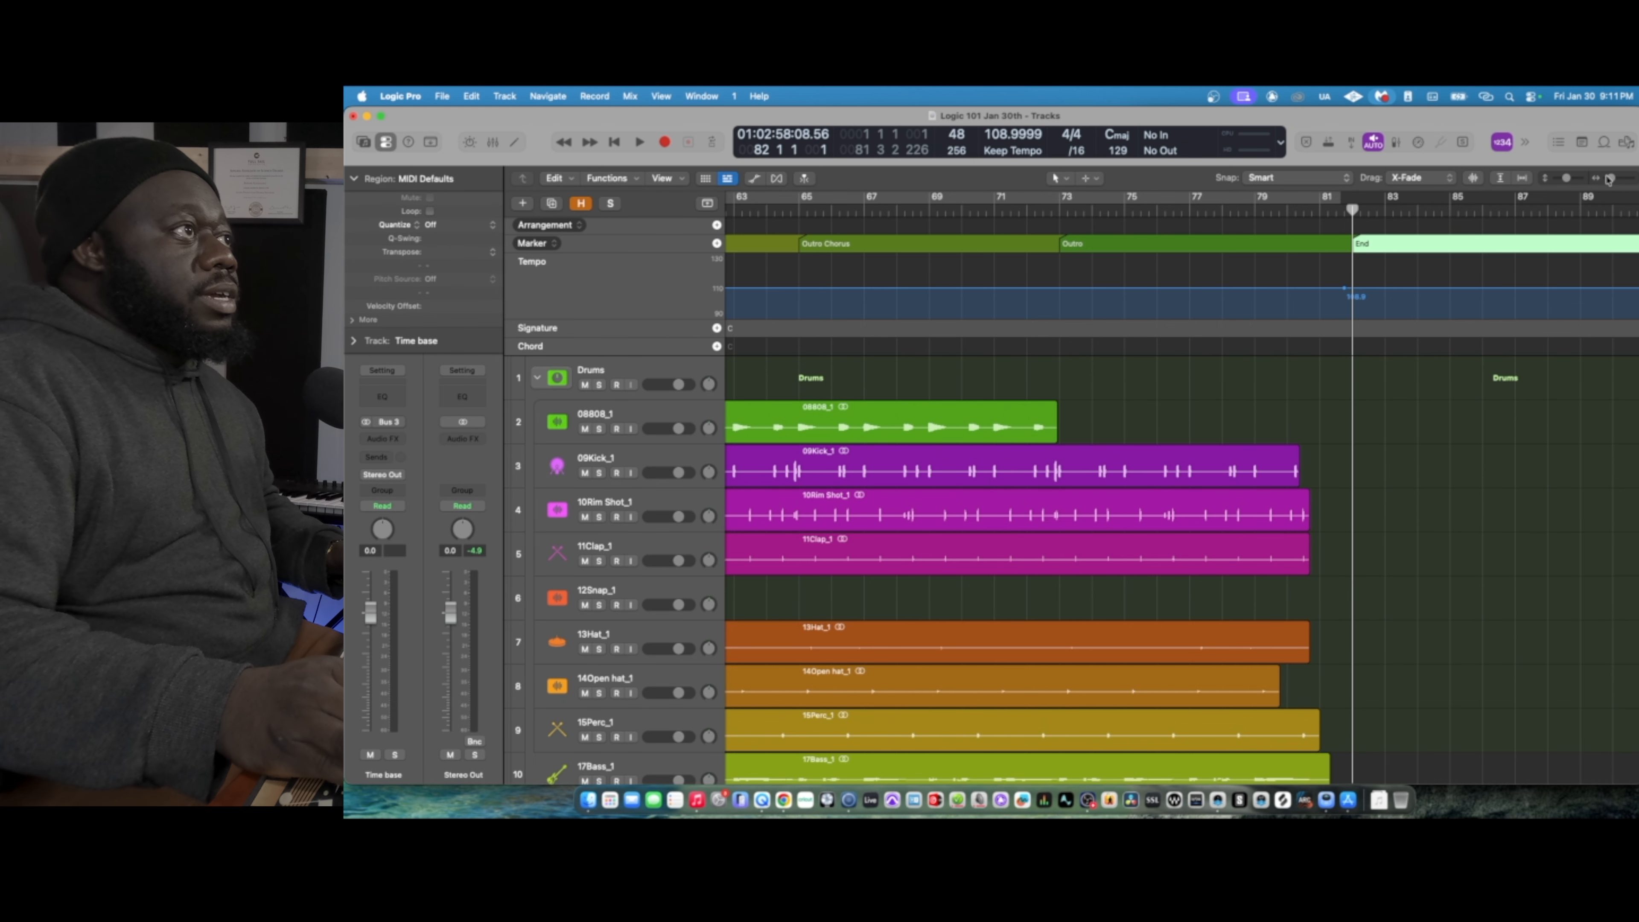
- Shorten the project by moving its end point back to bar 82, at the End marker
scroll(1181, 568, "right", 15)
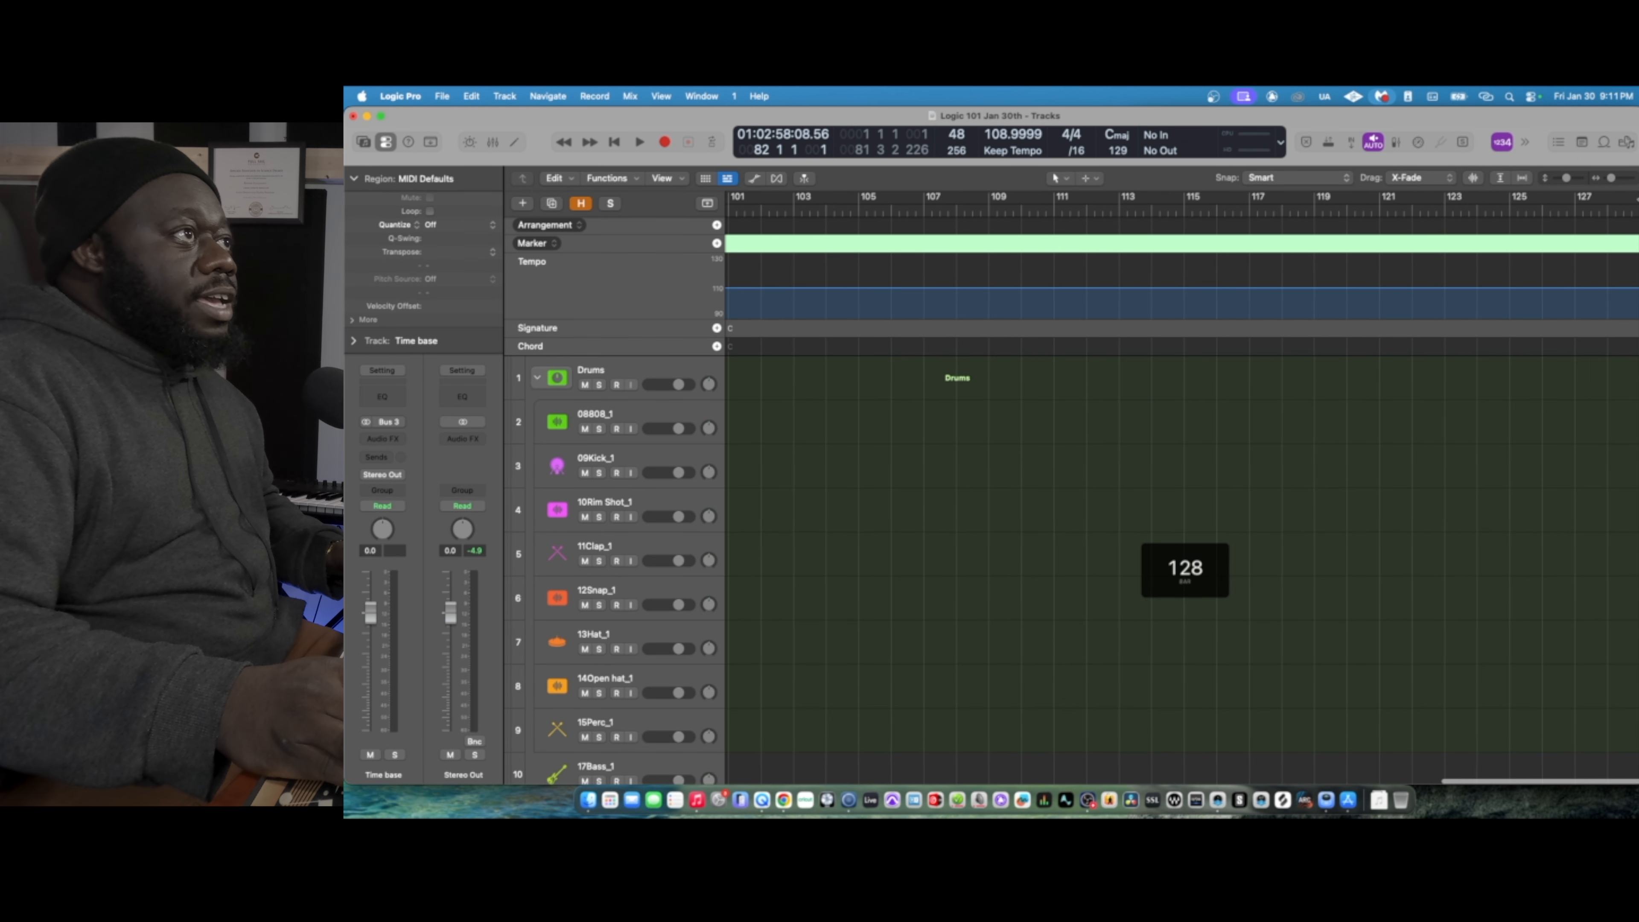
left_click_drag(1637, 199, 1563, 200)
left_click_drag(1530, 199, 1638, 199)
left_click_drag(1636, 198, 763, 218)
left_click_drag(1636, 197, 1013, 217)
scroll(1193, 342, "left", 15)
scroll(1193, 342, "down", 12)
scroll(1193, 342, "up", 12)
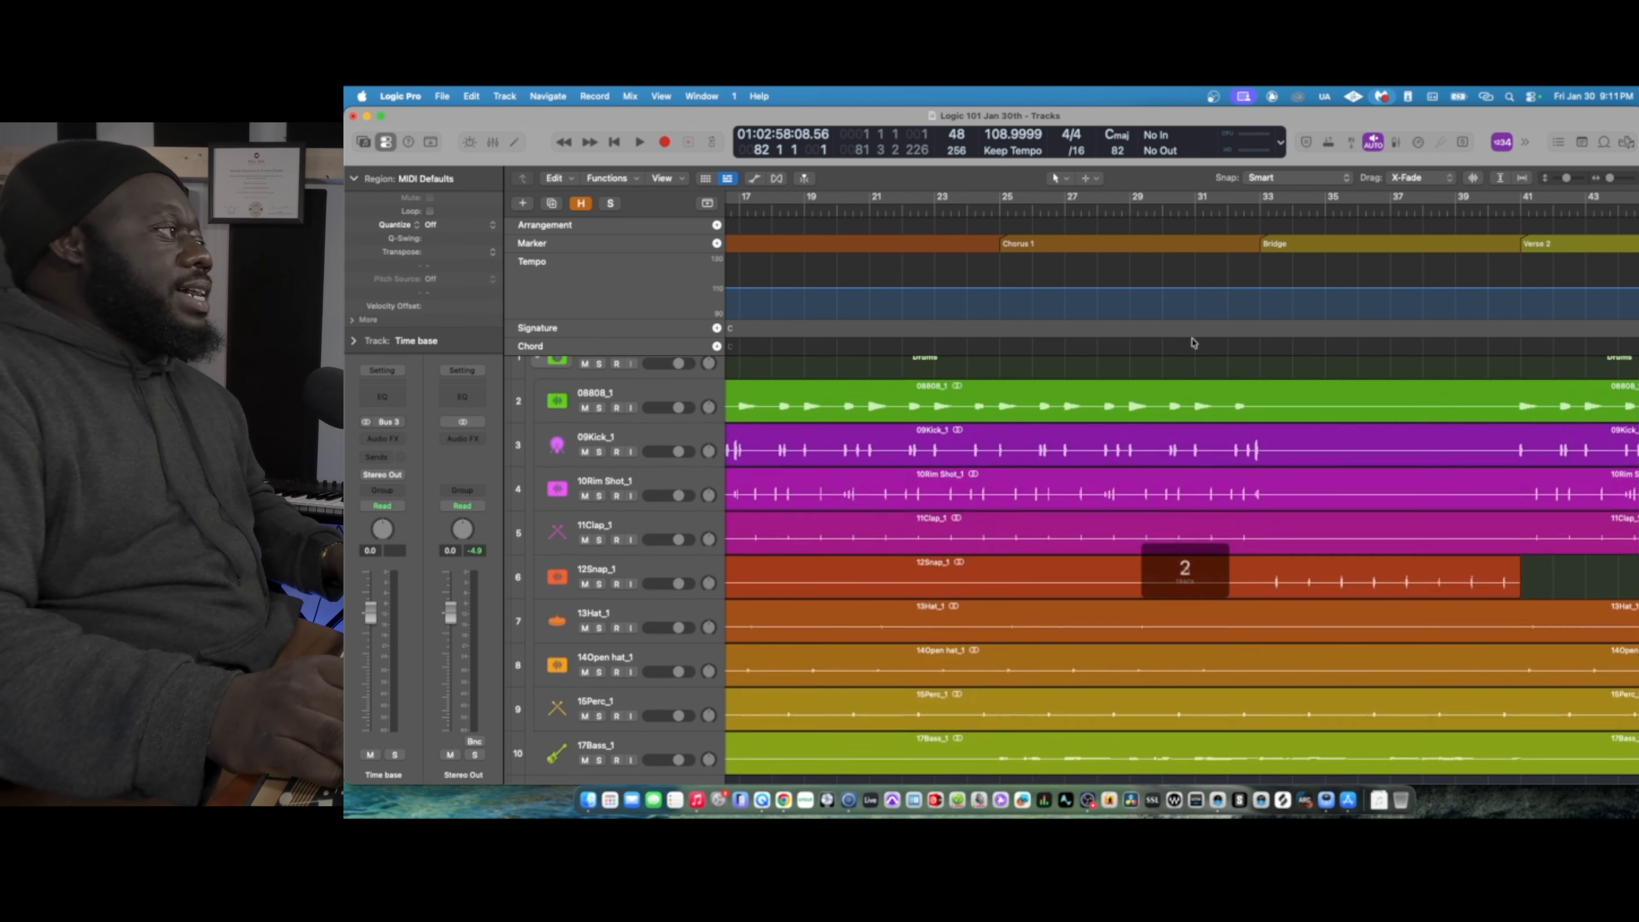
scroll(1193, 342, "up", 2)
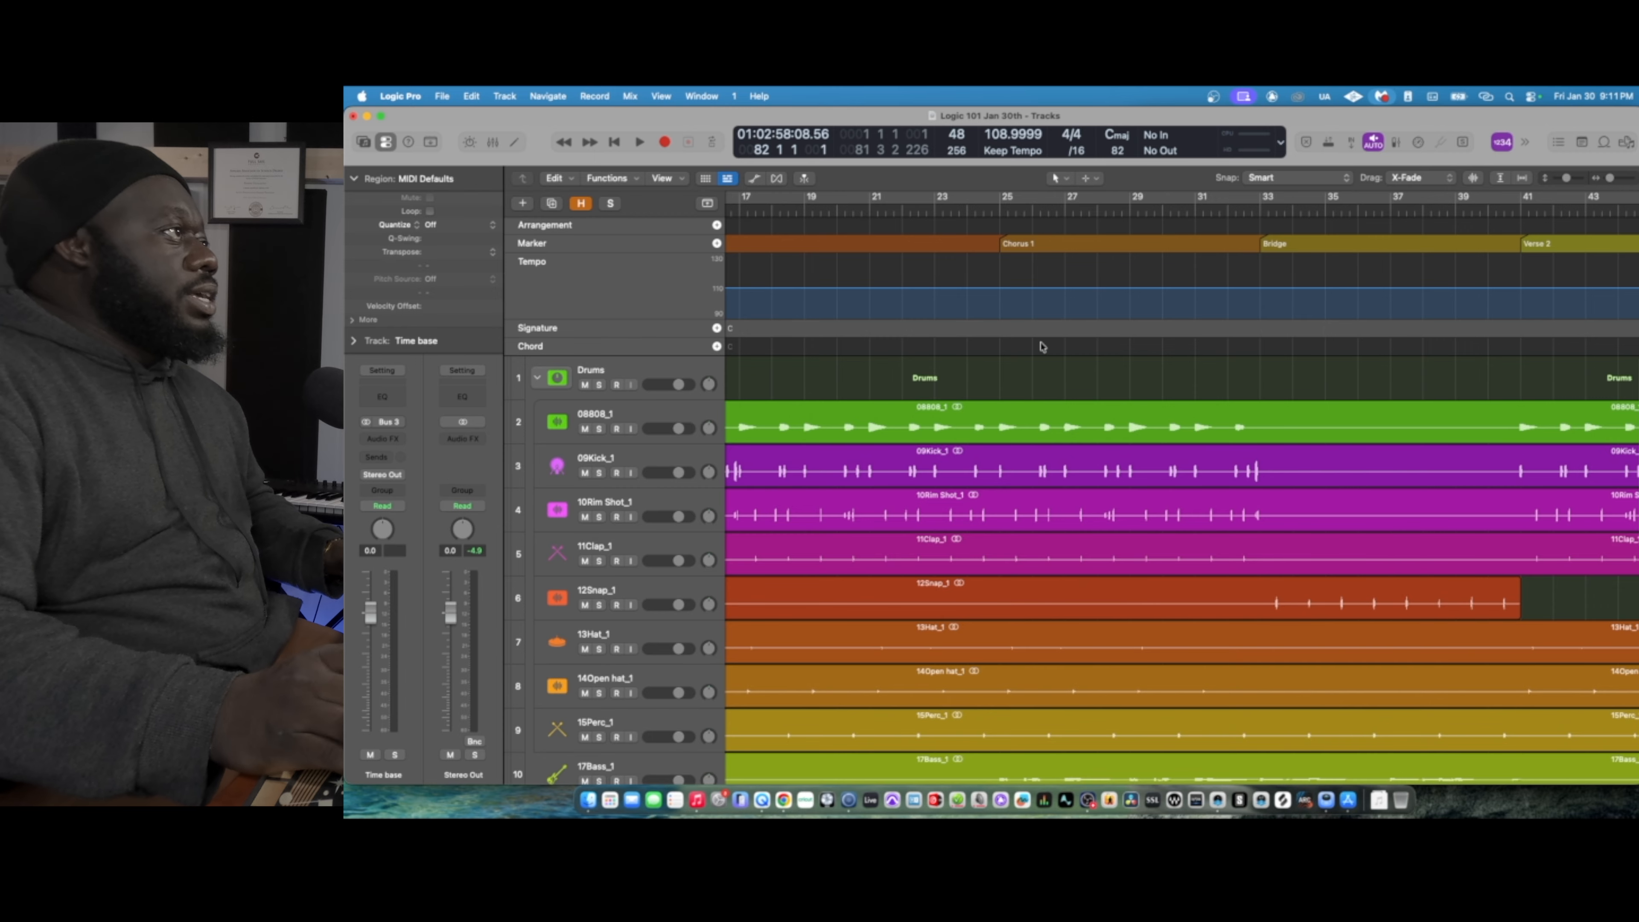